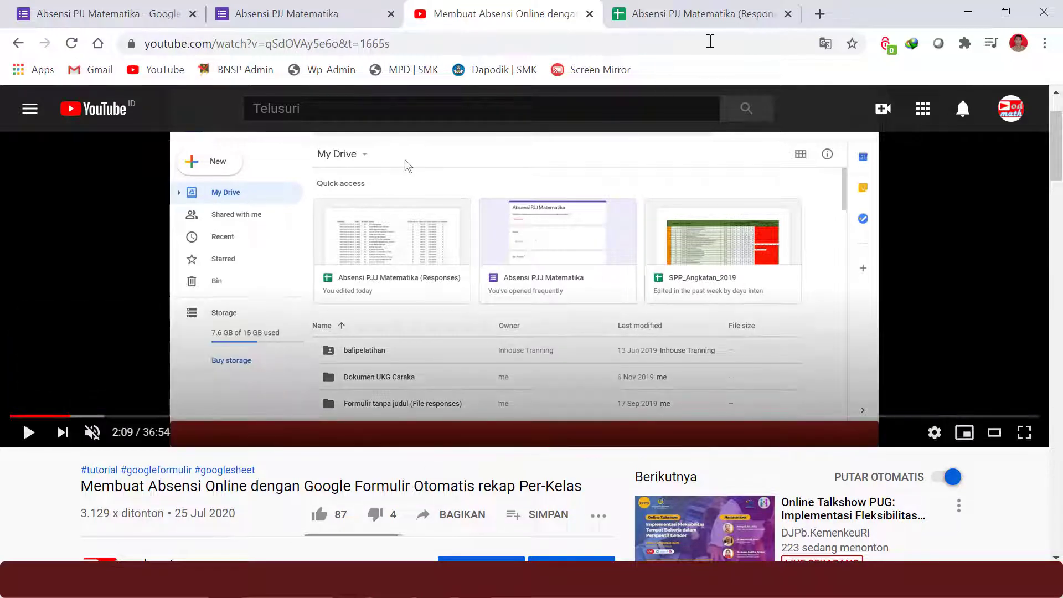
# Step: Review the Respon sheet's attendance columns and the matching Kelas, No Absen and Nama questions in the live form
pyautogui.click(704, 17)
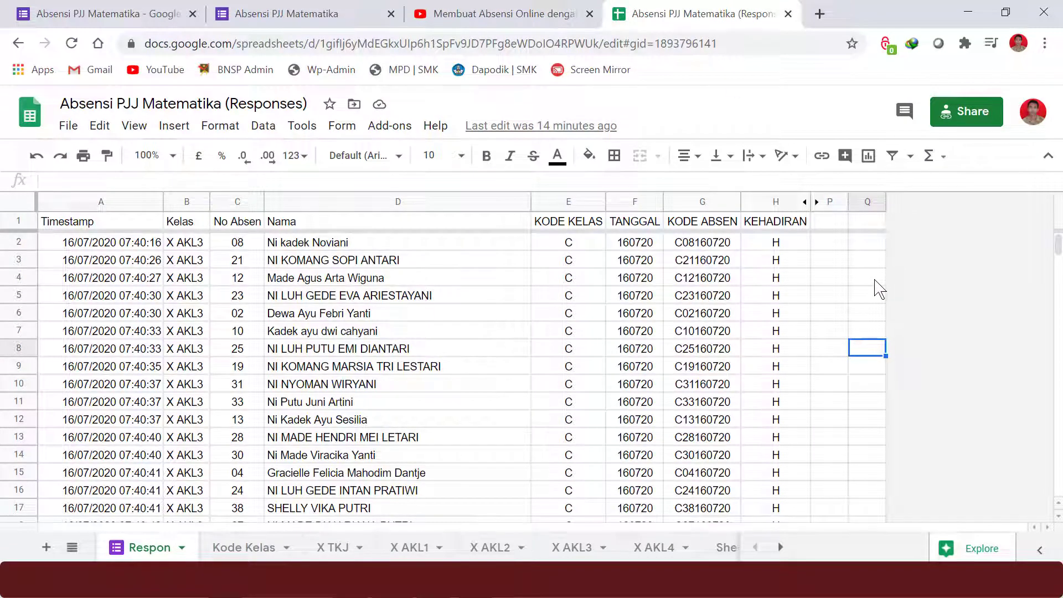
pyautogui.scroll(-1, 446, 318)
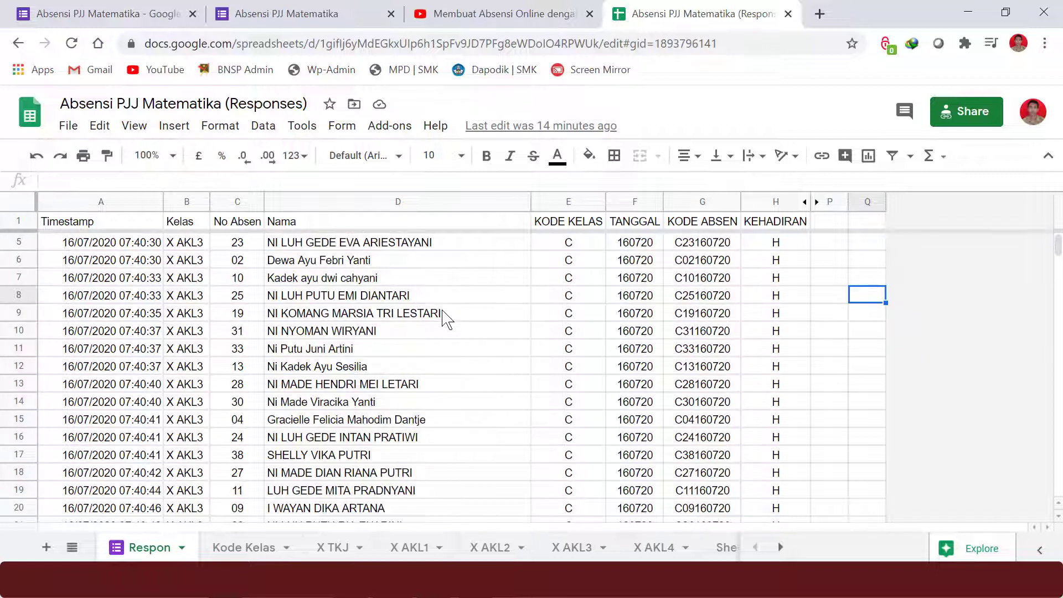
pyautogui.scroll(1, 446, 316)
pyautogui.click(299, 15)
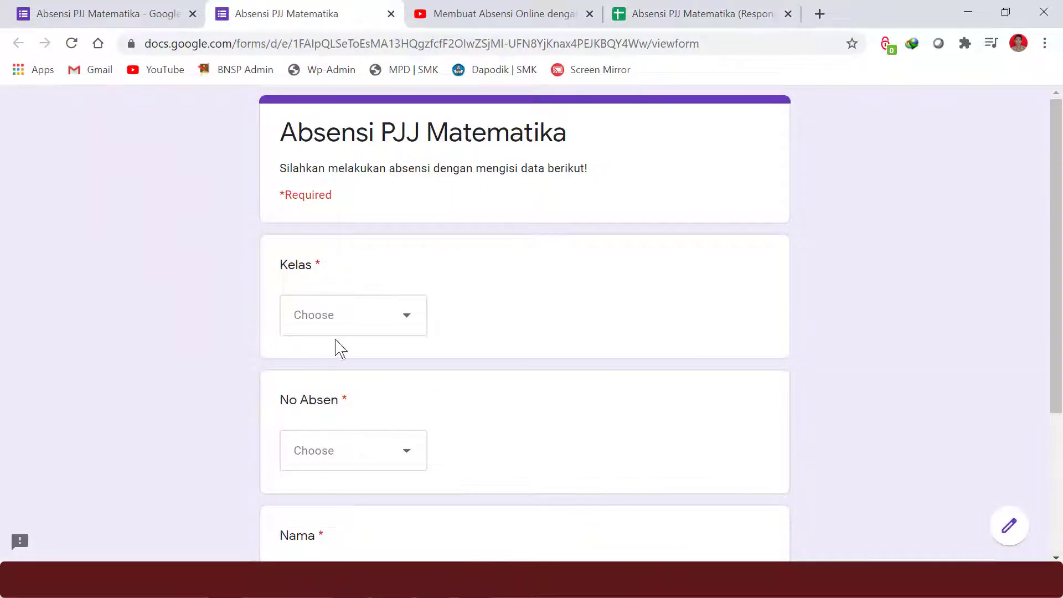
pyautogui.scroll(-1, 313, 523)
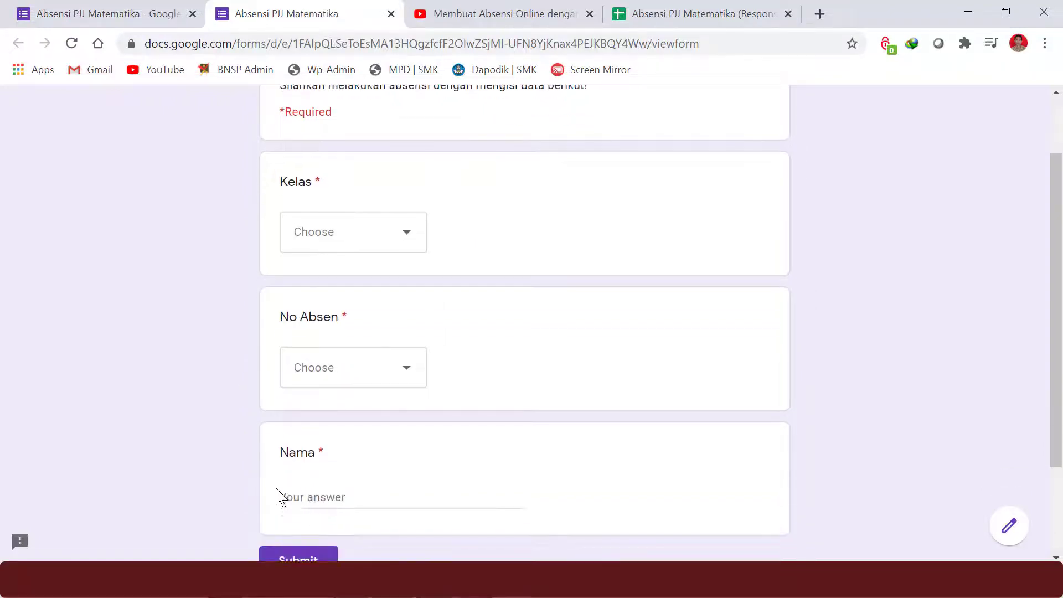
pyautogui.click(693, 17)
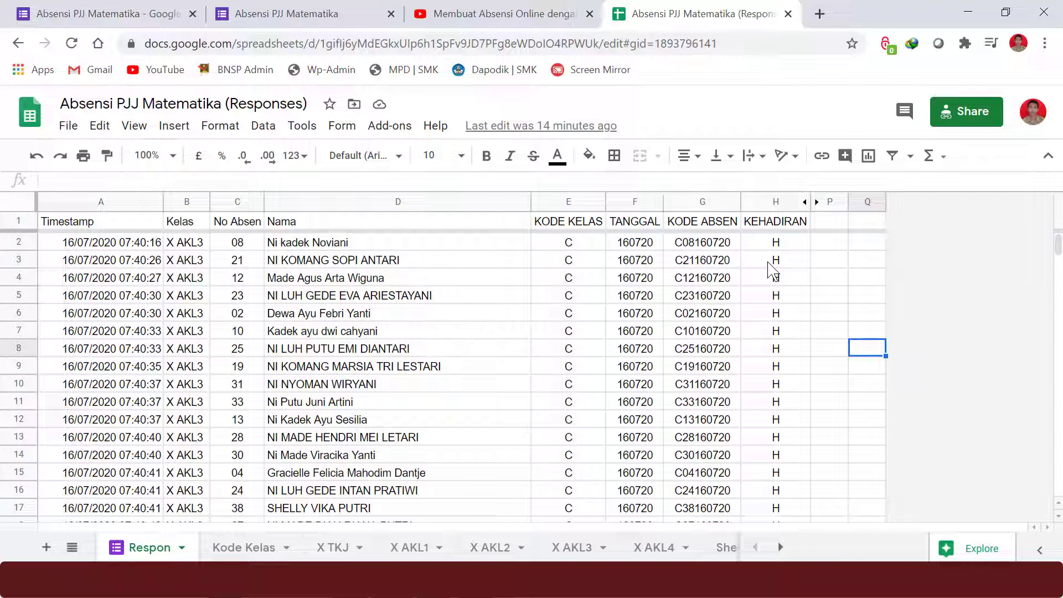
# Step: Start a trial IF formula in cell B7 of Sheet4, view the function's syntax help, and discard the formula
pyautogui.click(725, 547)
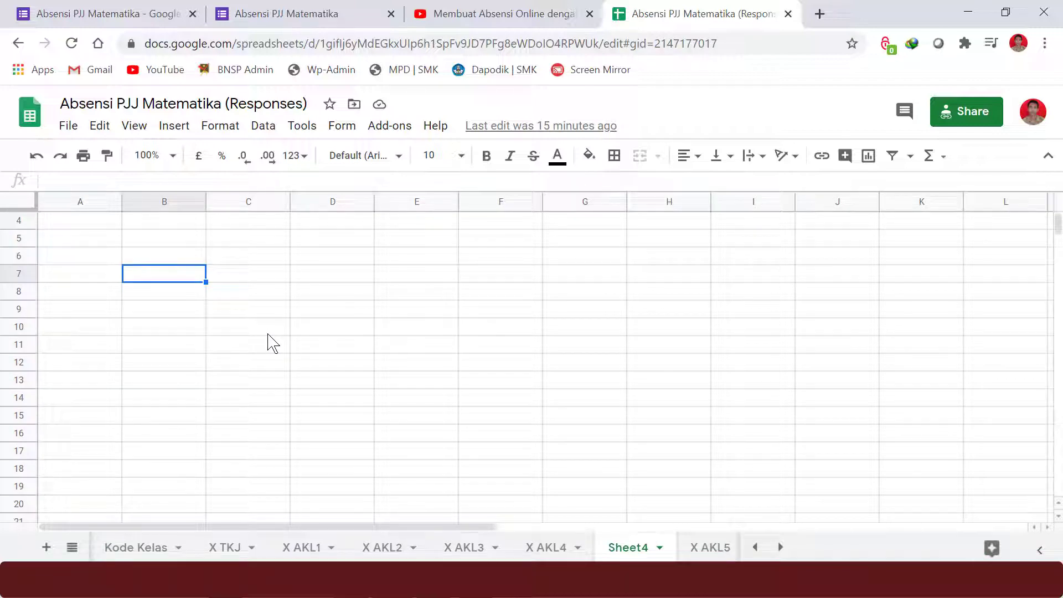
pyautogui.write('=if')
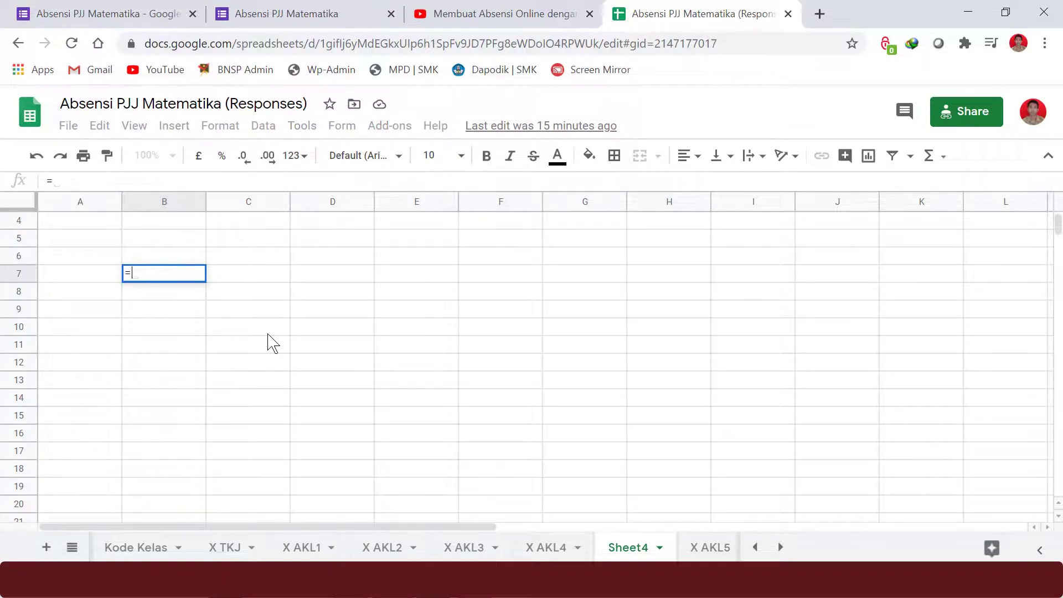
pyautogui.write('(')
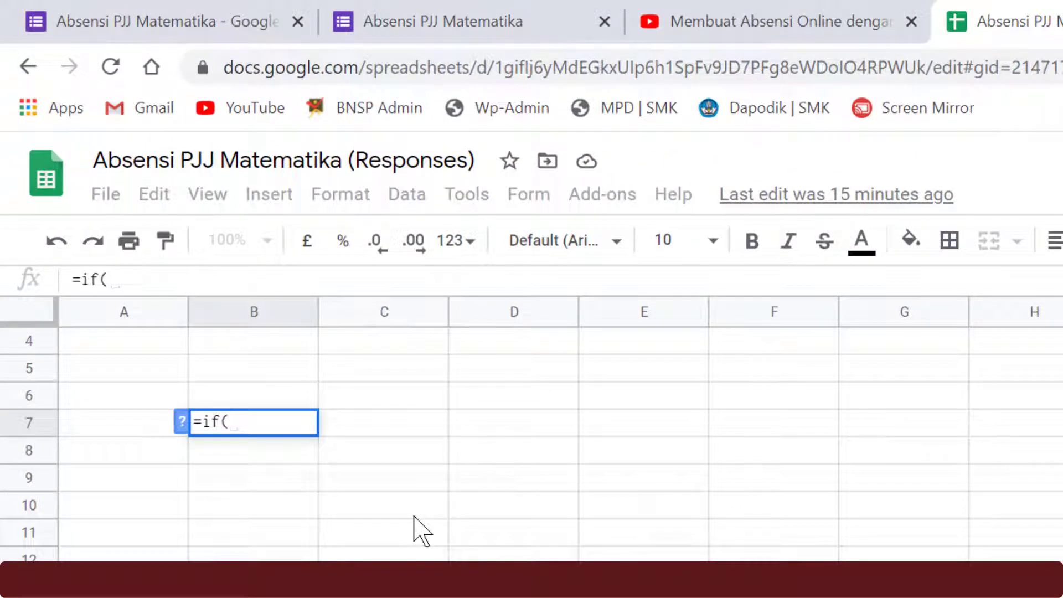
pyautogui.click(181, 426)
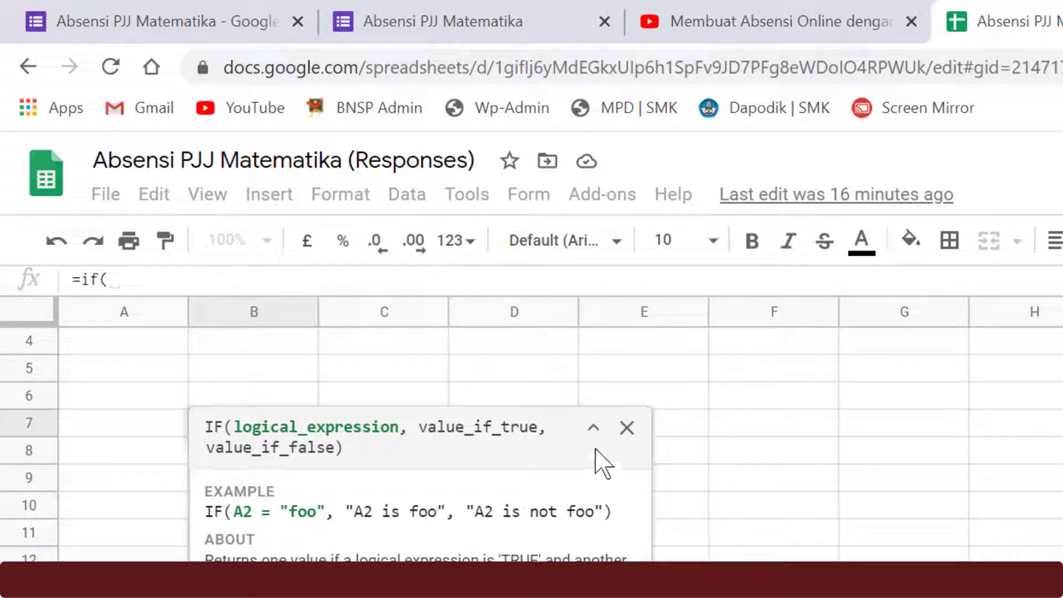
pyautogui.click(626, 428)
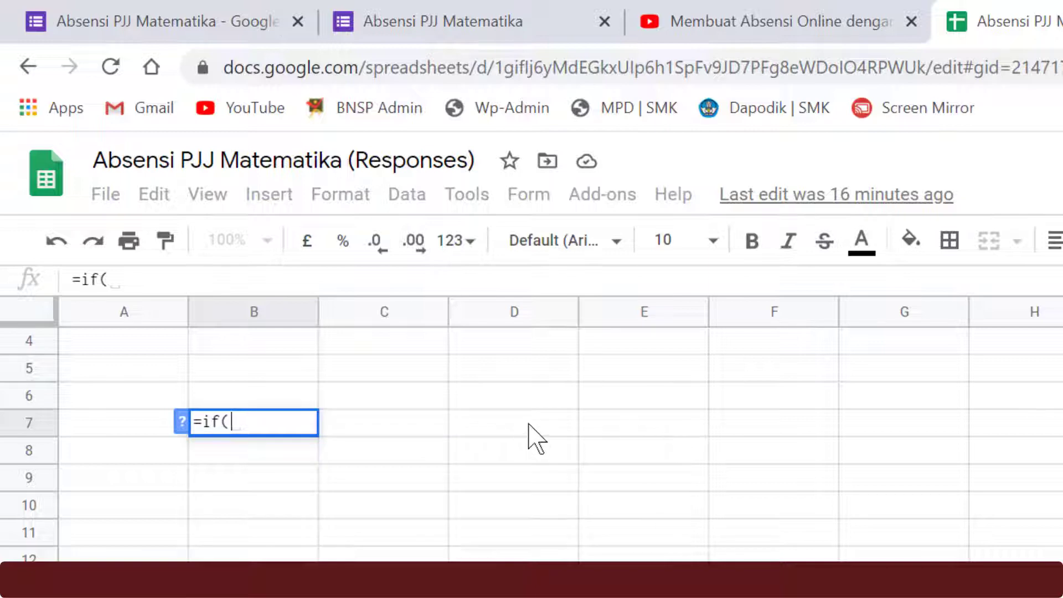
pyautogui.press('BackSpace')
pyautogui.press('BackSpace')
pyautogui.press('BackSpace')
pyautogui.press('BackSpace')
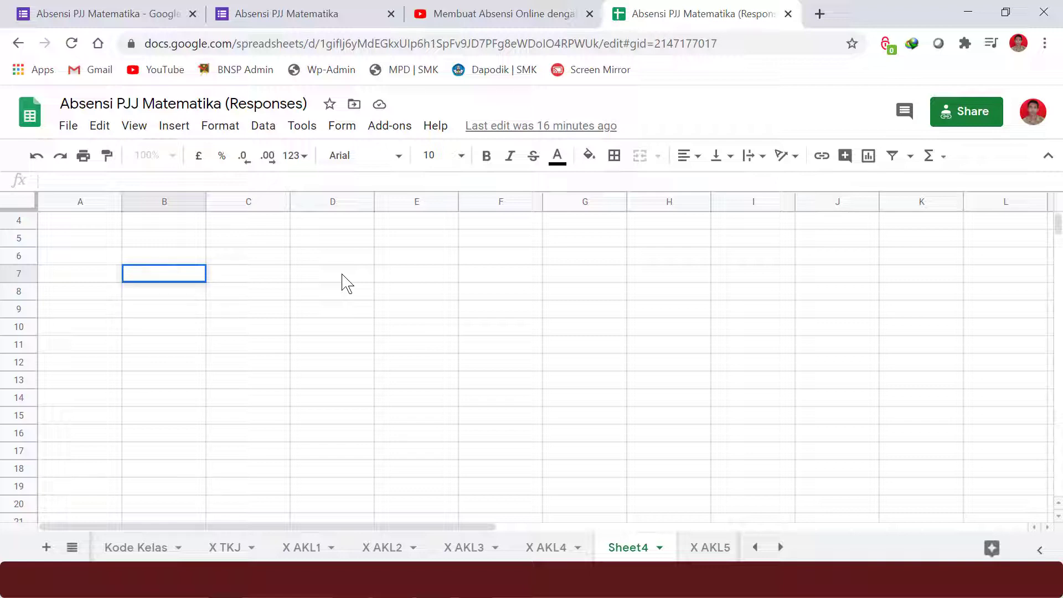
# Step: Compare the form's Kelas options with the class names on the Kode Kelas sheet and the class codes on the Respon sheet
pyautogui.click(278, 17)
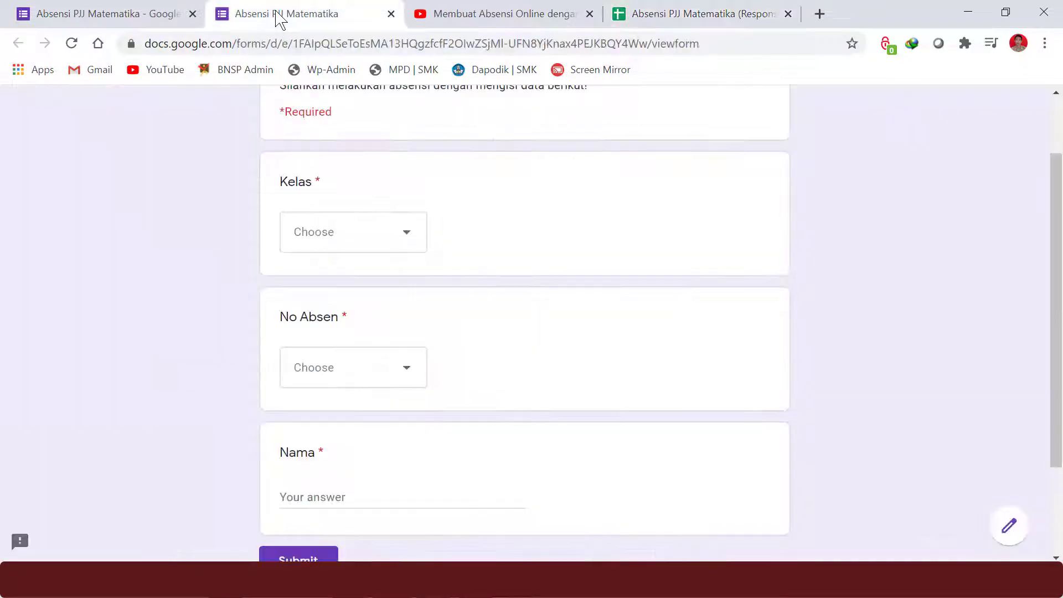
pyautogui.click(403, 240)
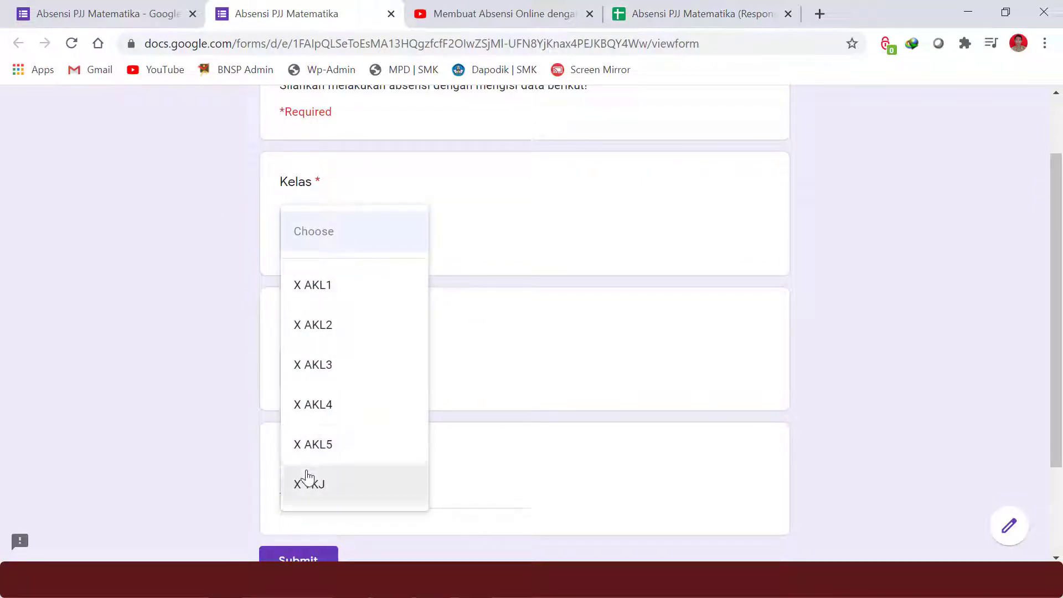
pyautogui.click(645, 20)
pyautogui.click(139, 554)
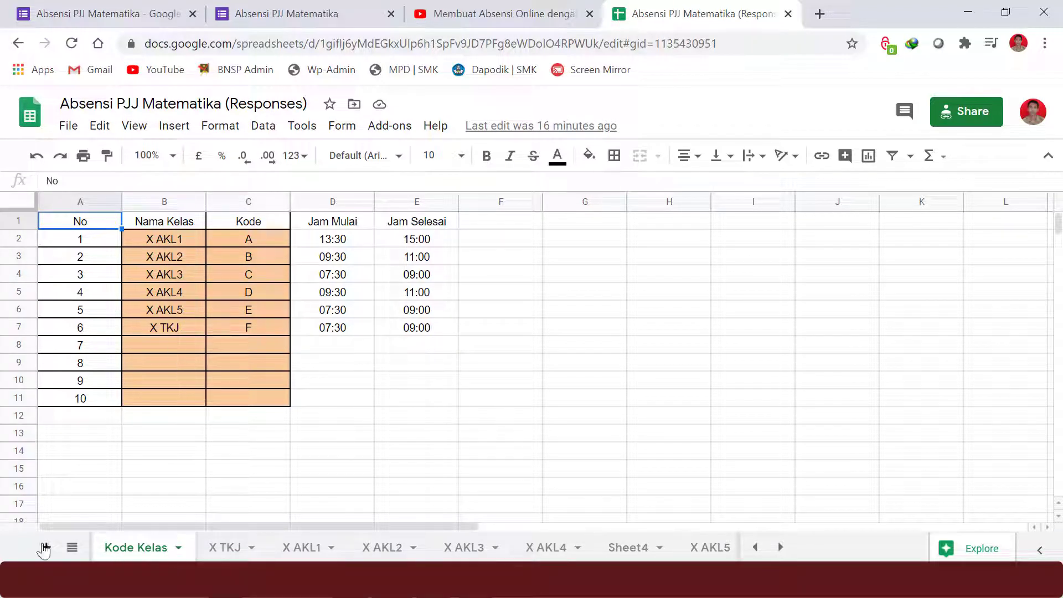
pyautogui.click(754, 546)
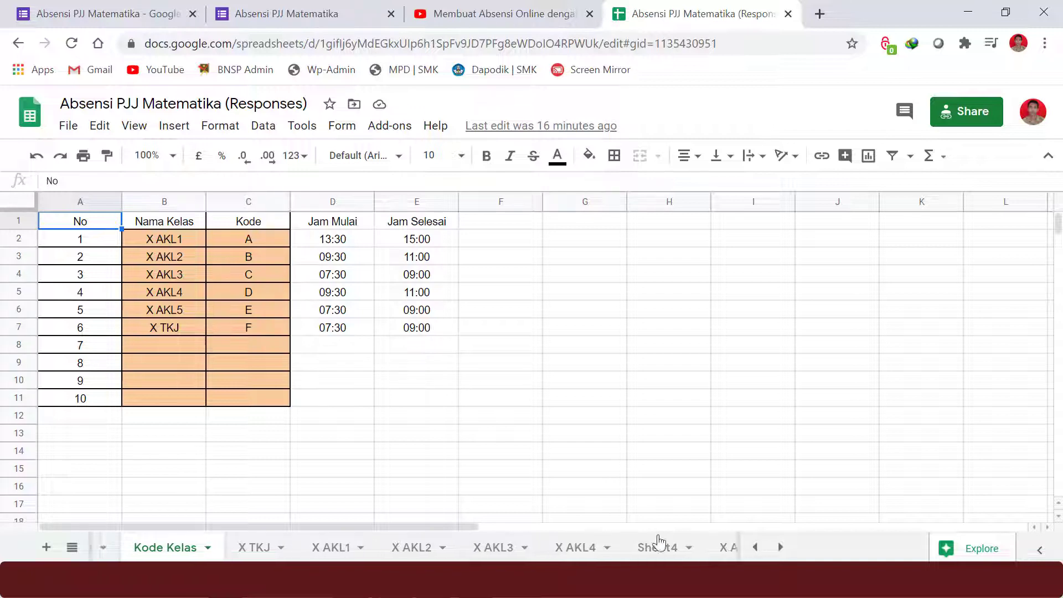
pyautogui.click(145, 547)
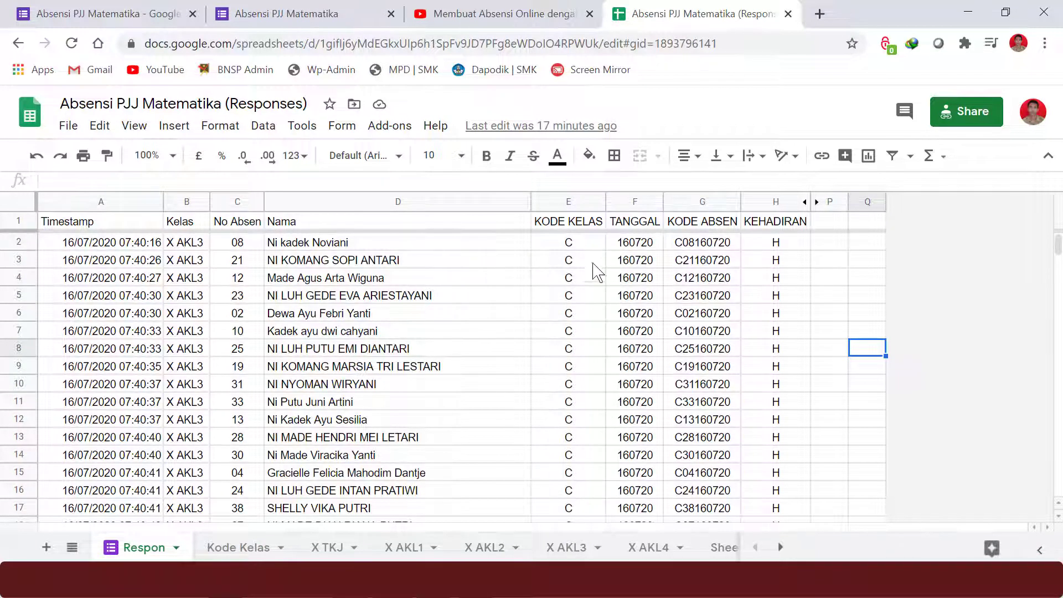
# Step: Change the class name in cell B4 of the Kode Kelas sheet to "X AKL 3"
pyautogui.click(249, 548)
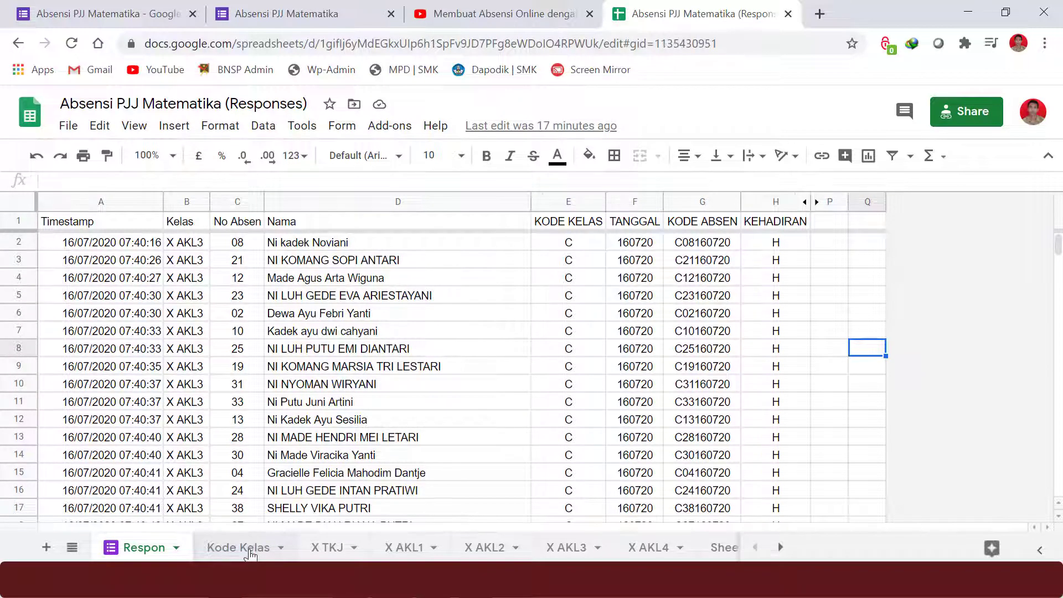
pyautogui.click(176, 244)
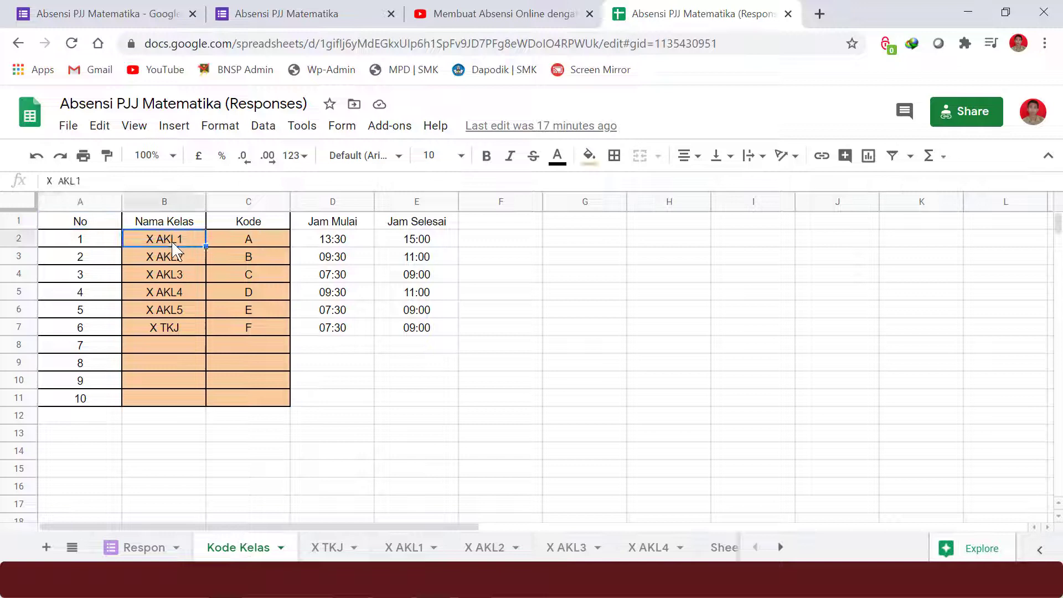
pyautogui.click(175, 275)
pyautogui.click(81, 181)
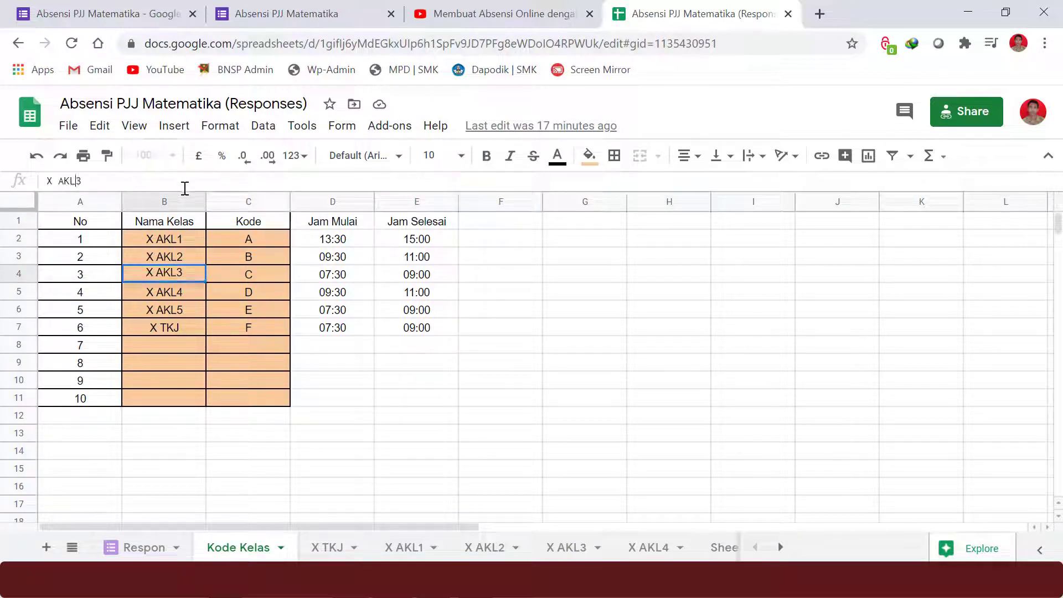
pyautogui.click(411, 427)
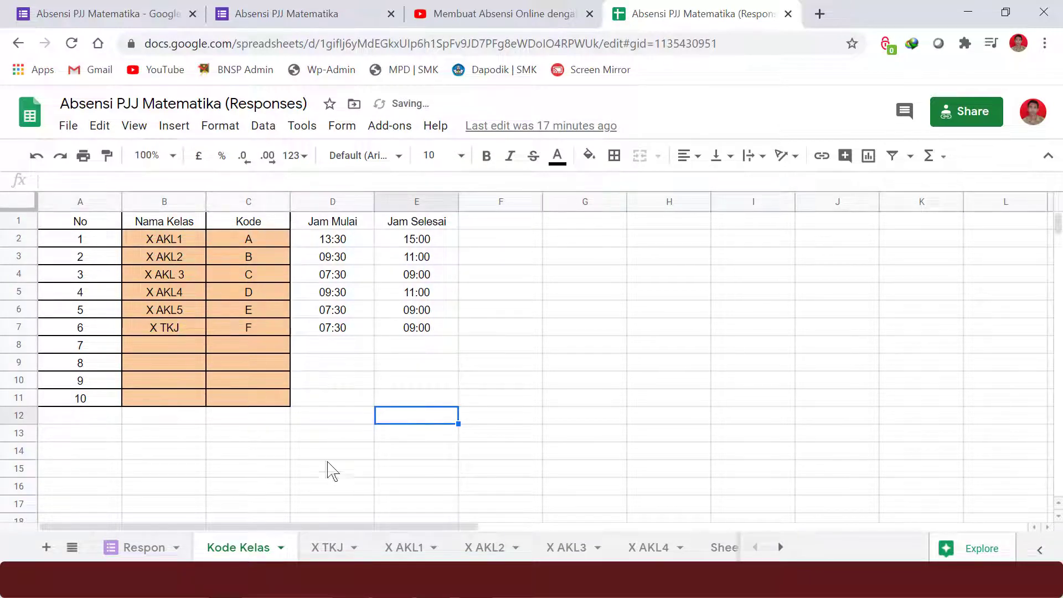
# Step: Inspect the error details in the Respon sheet's KODE KELAS column and check the class spelling in the form's Kelas options
pyautogui.click(143, 548)
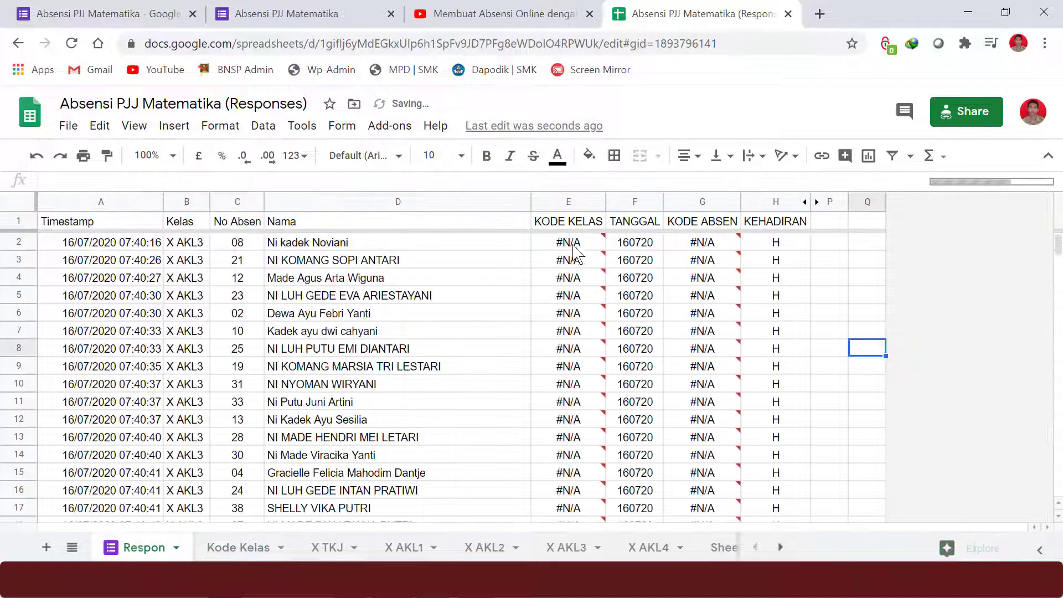
pyautogui.moveTo(584, 264)
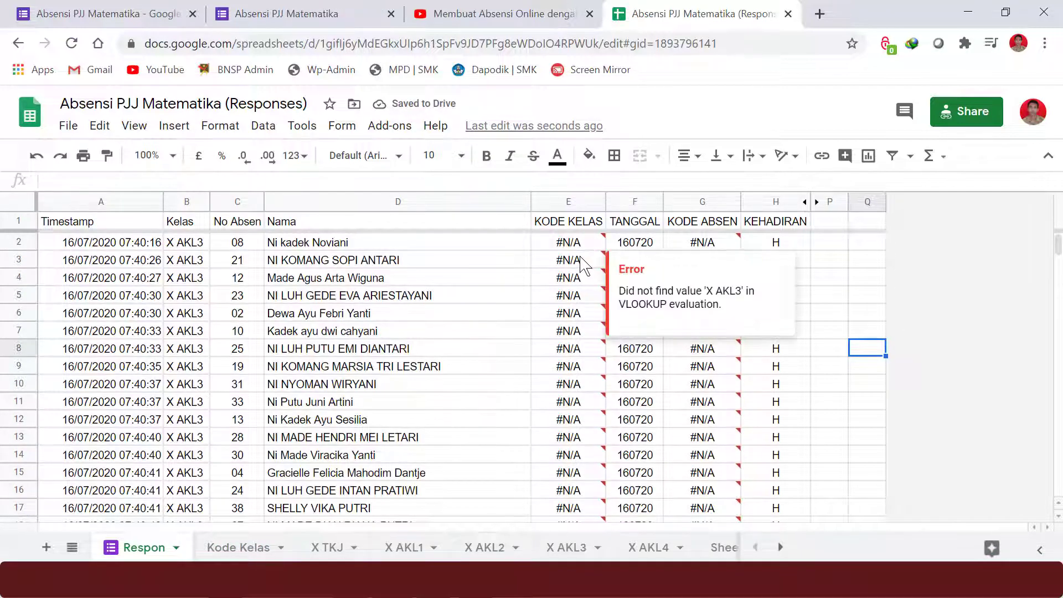
pyautogui.click(303, 17)
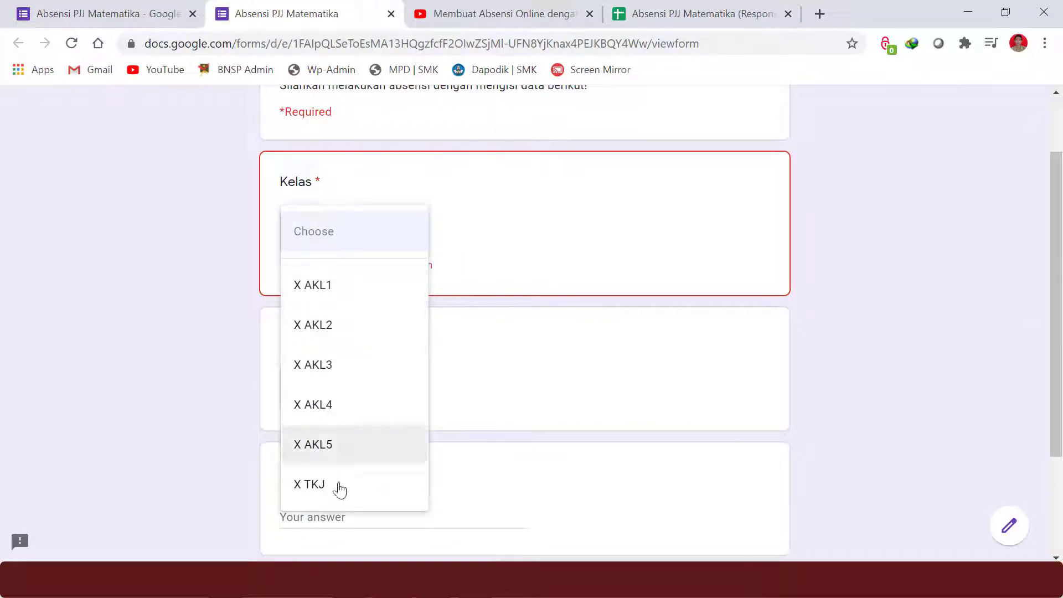
pyautogui.click(681, 14)
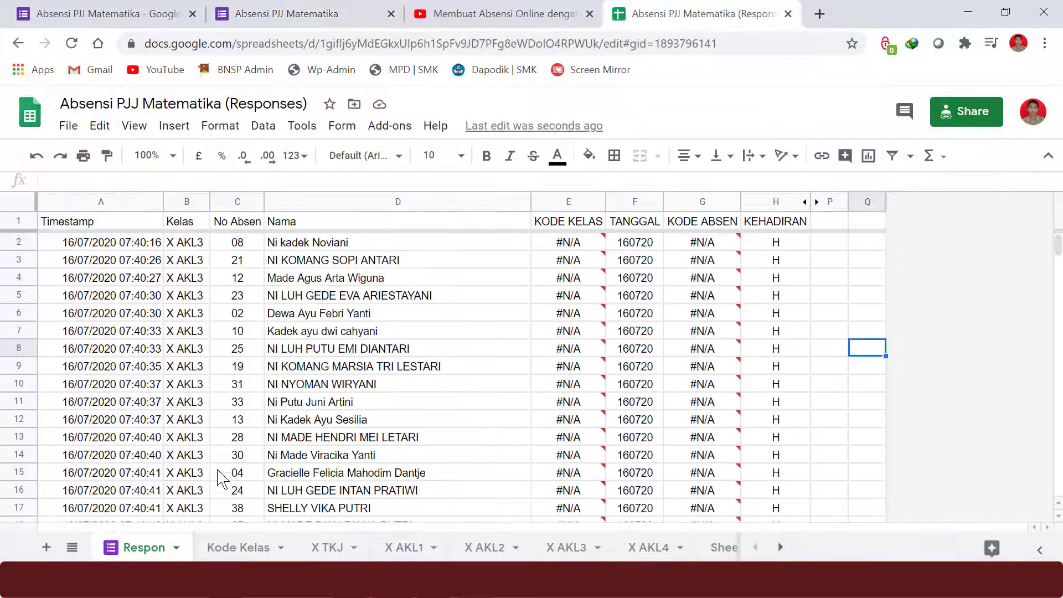
# Step: Correct the class name in cell B4 of the Kode Kelas sheet to "X AKL3"
pyautogui.click(238, 548)
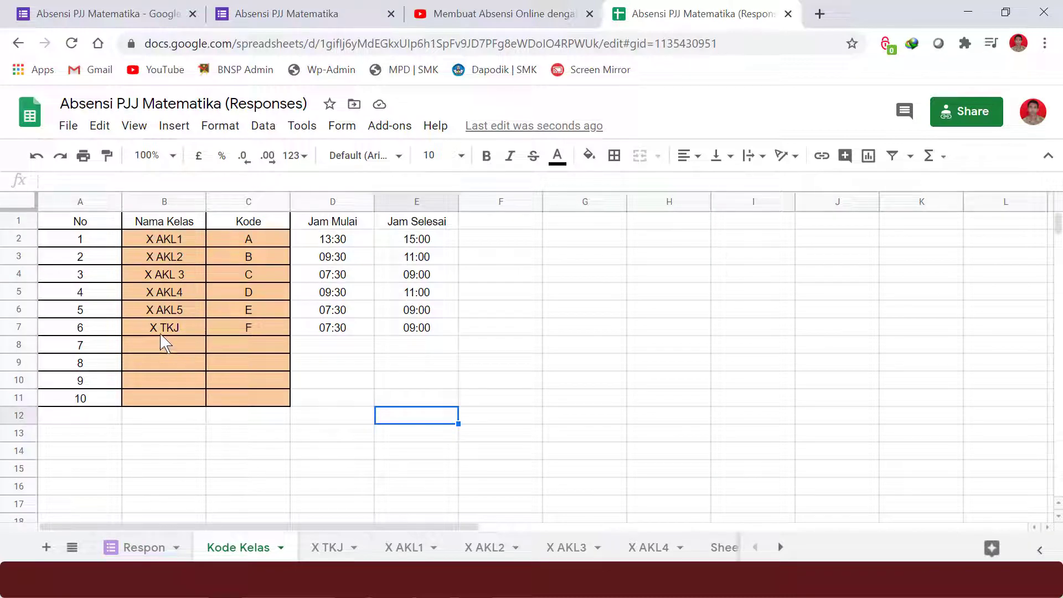
pyautogui.click(177, 275)
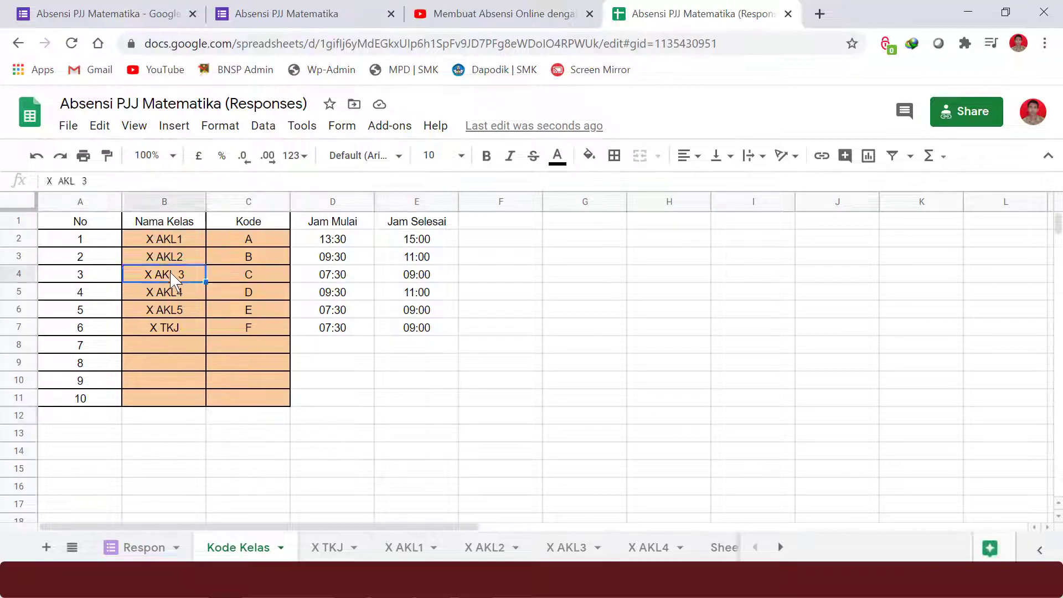
pyautogui.click(82, 182)
pyautogui.press('BackSpace')
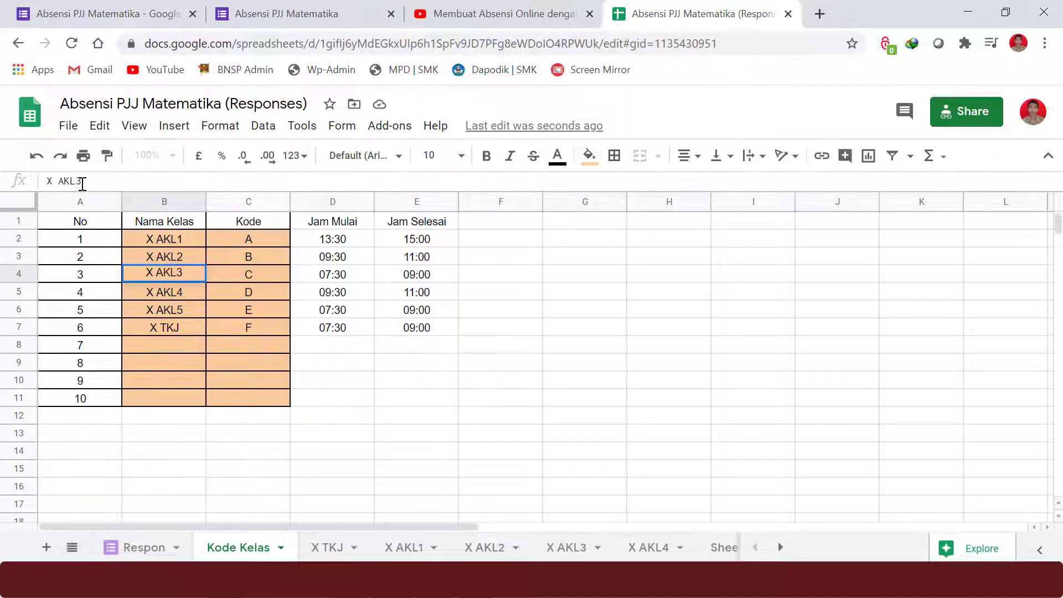
pyautogui.click(357, 383)
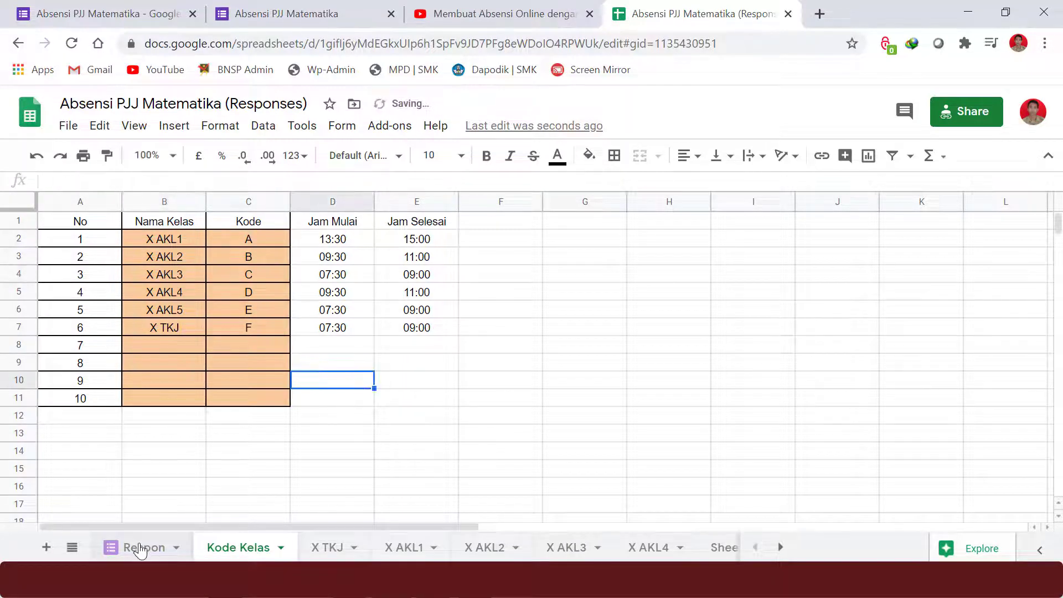
# Step: Examine the KODE KELAS array formula in cell E1 of the Respon sheet, highlighting its reference to the Kode Kelas sheet
pyautogui.click(143, 548)
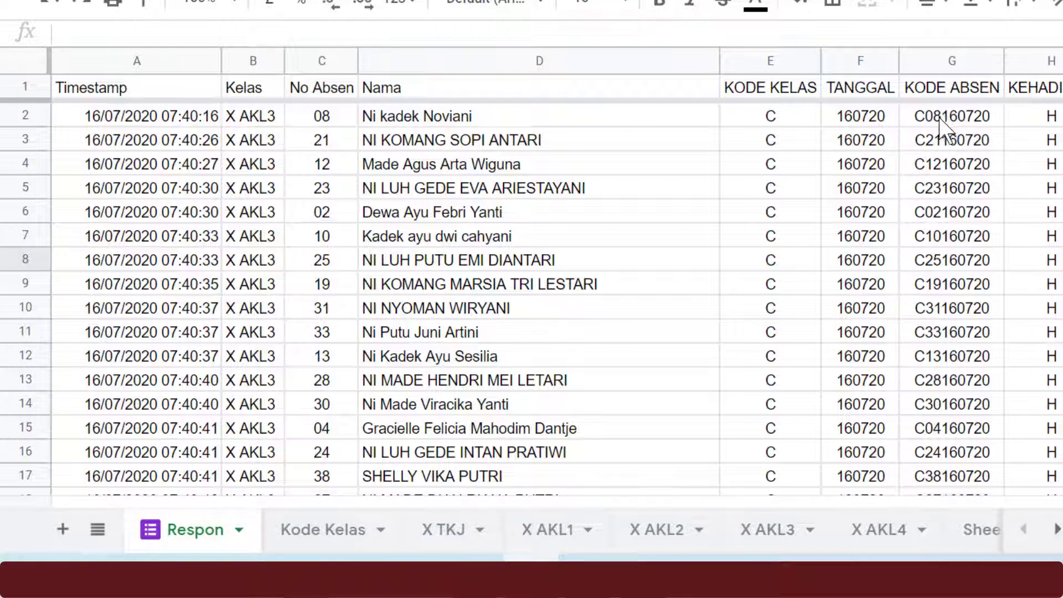
pyautogui.click(789, 118)
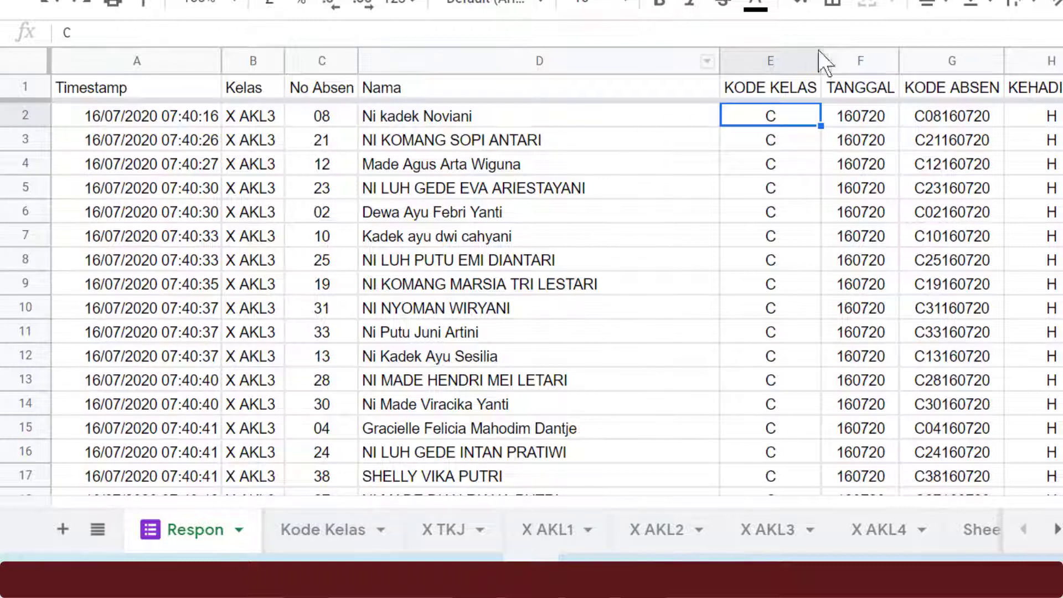
pyautogui.click(785, 88)
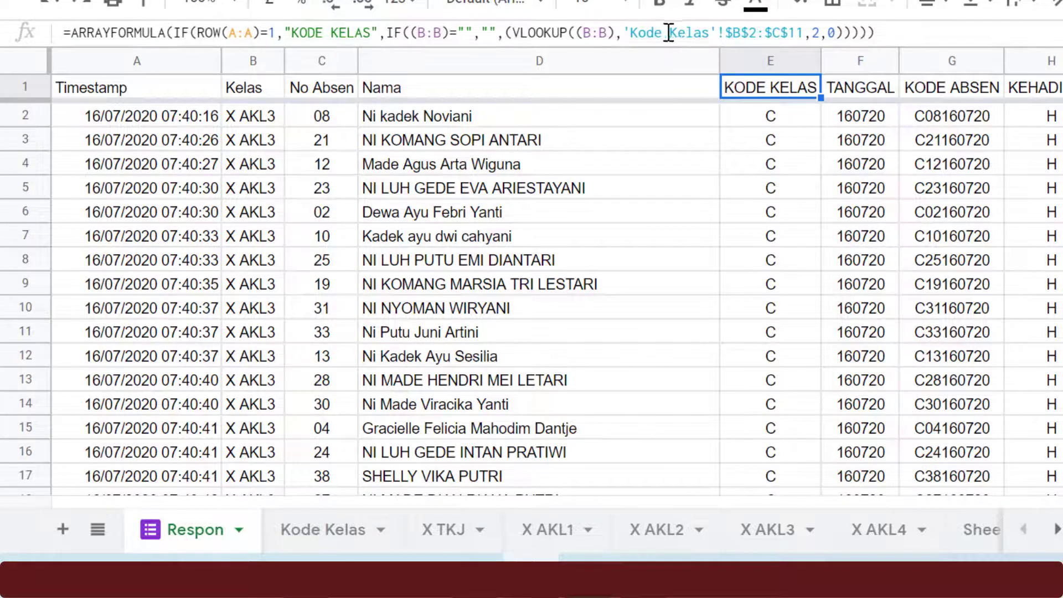
pyautogui.click(630, 32)
pyautogui.keyDown('shift'); pyautogui.click(709, 32); pyautogui.keyUp('shift')
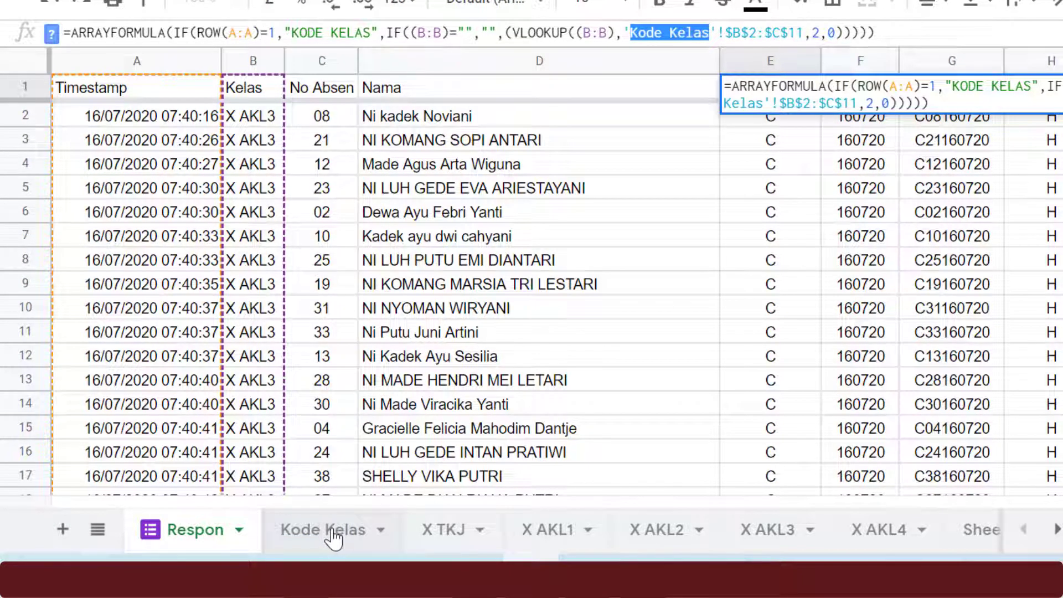
# Step: Try adding an extra space before "Kelas" in the E1 formula's sheet reference, and inspect the column's cell details
pyautogui.click(670, 33)
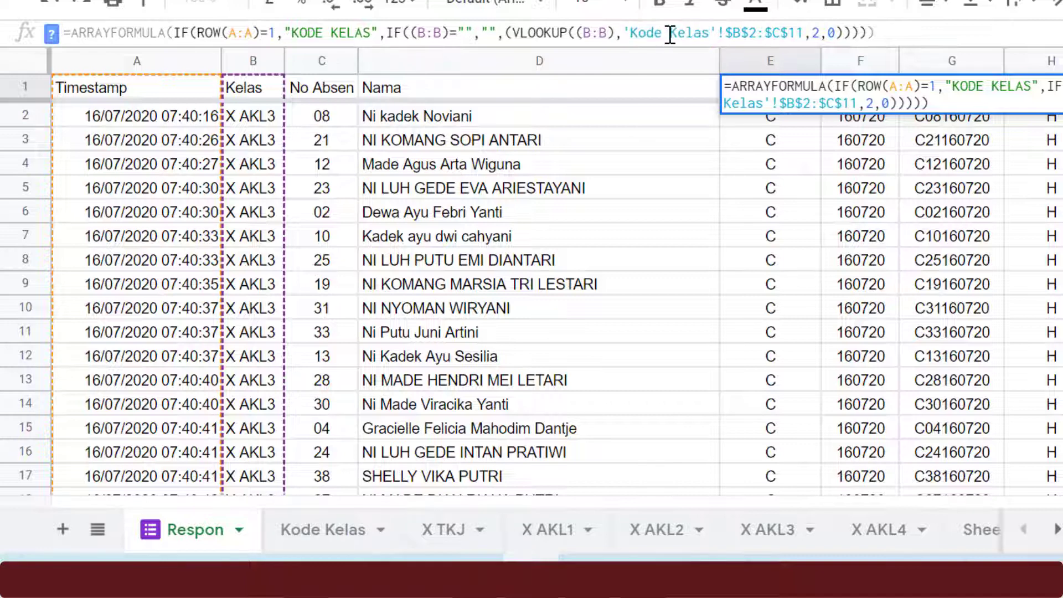
pyautogui.press('Return')
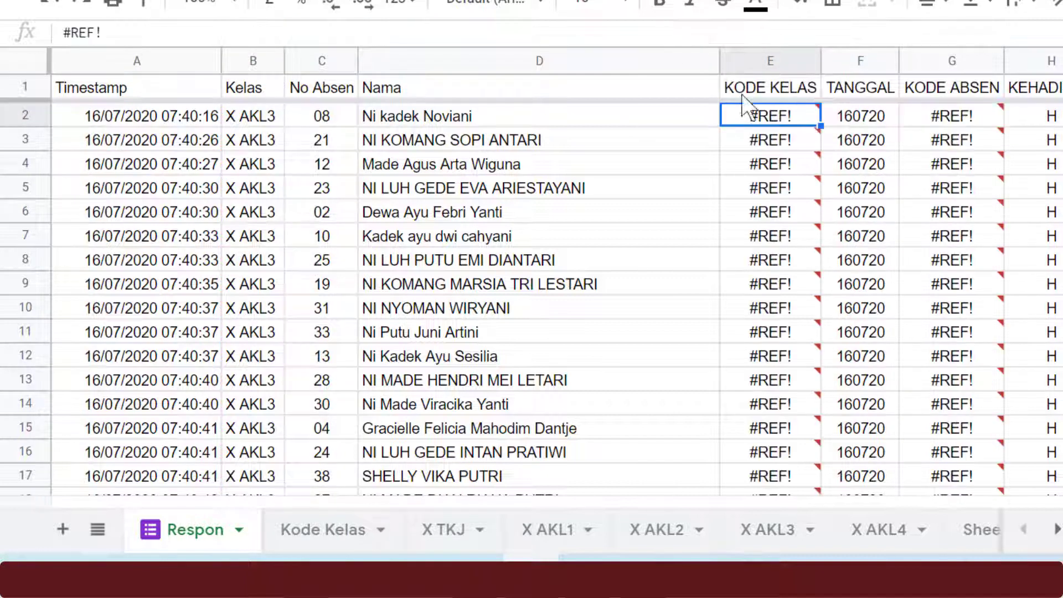
pyautogui.moveTo(749, 214)
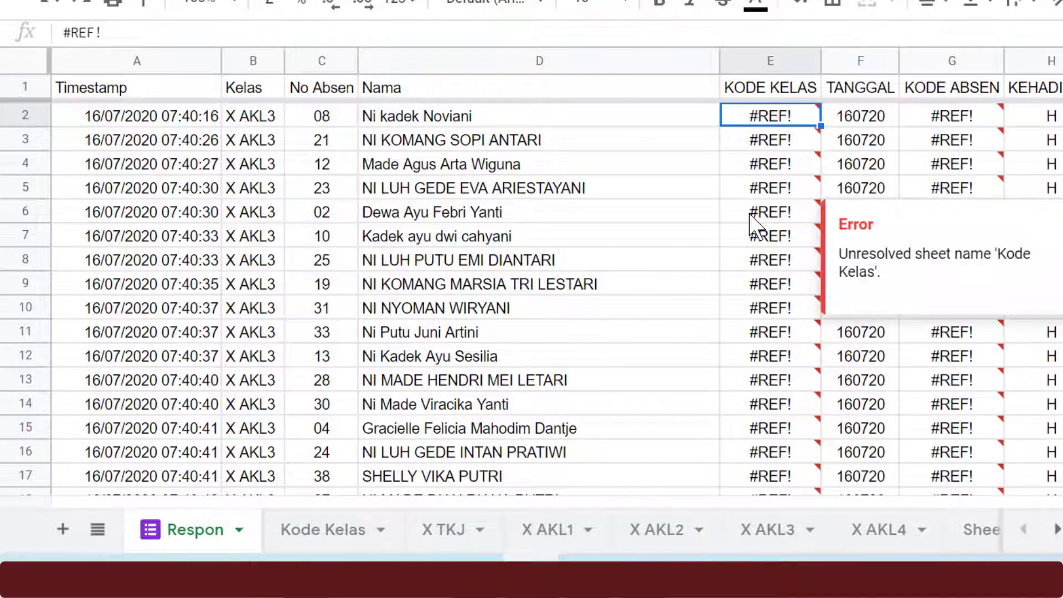
# Step: Remove the extra space before "Kelas" from the sheet reference in the Respon sheet's E1 formula
pyautogui.click(783, 92)
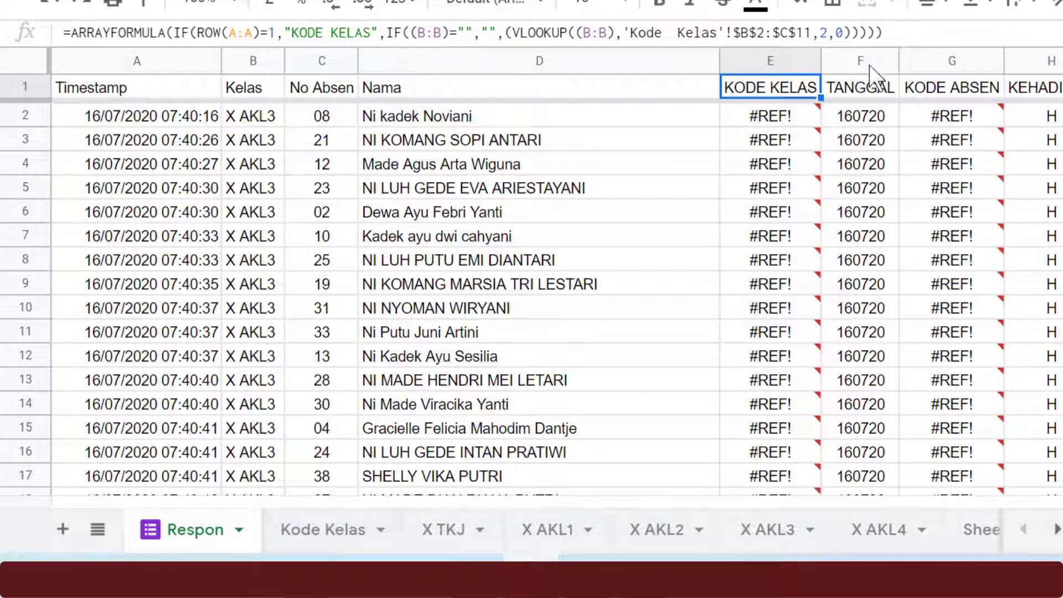
pyautogui.click(672, 32)
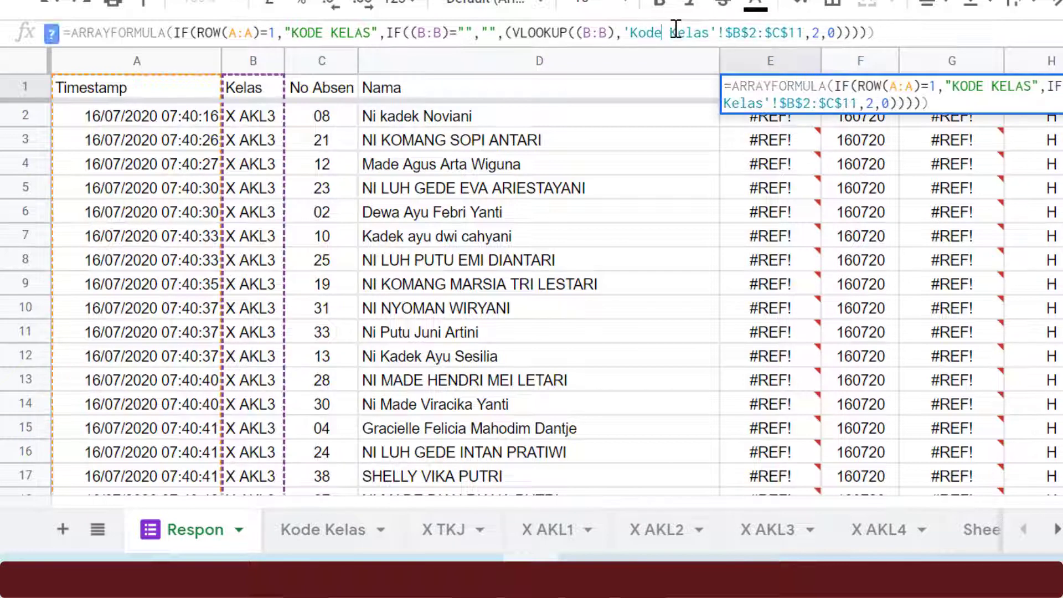
pyautogui.press('Return')
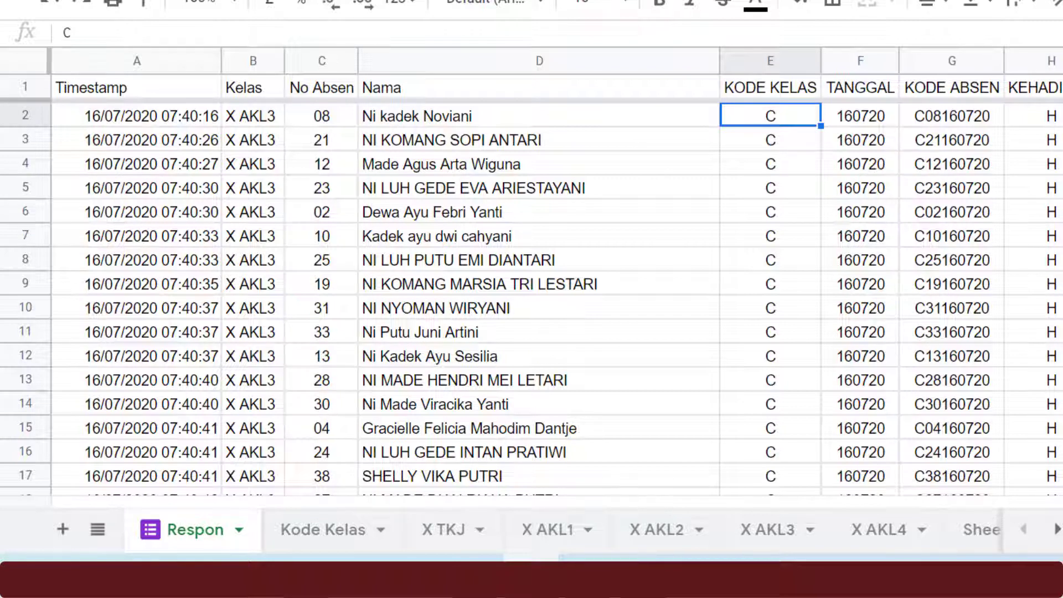
# Step: View the X TKJ attendance recap and review the KODE KELAS array formula in cell E1 of the Respon sheet
pyautogui.click(445, 531)
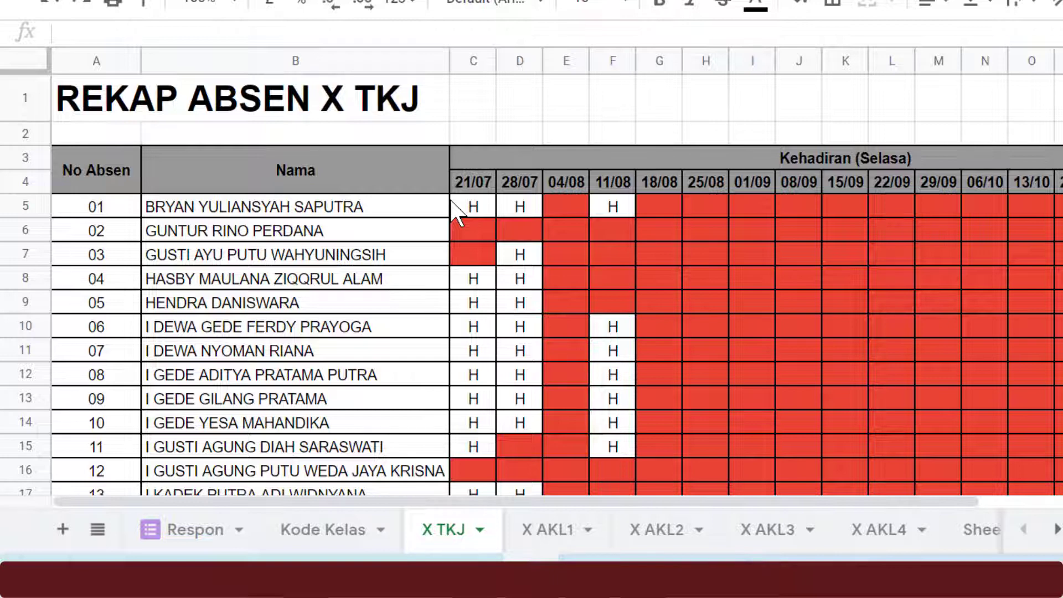
pyautogui.click(185, 530)
pyautogui.click(771, 89)
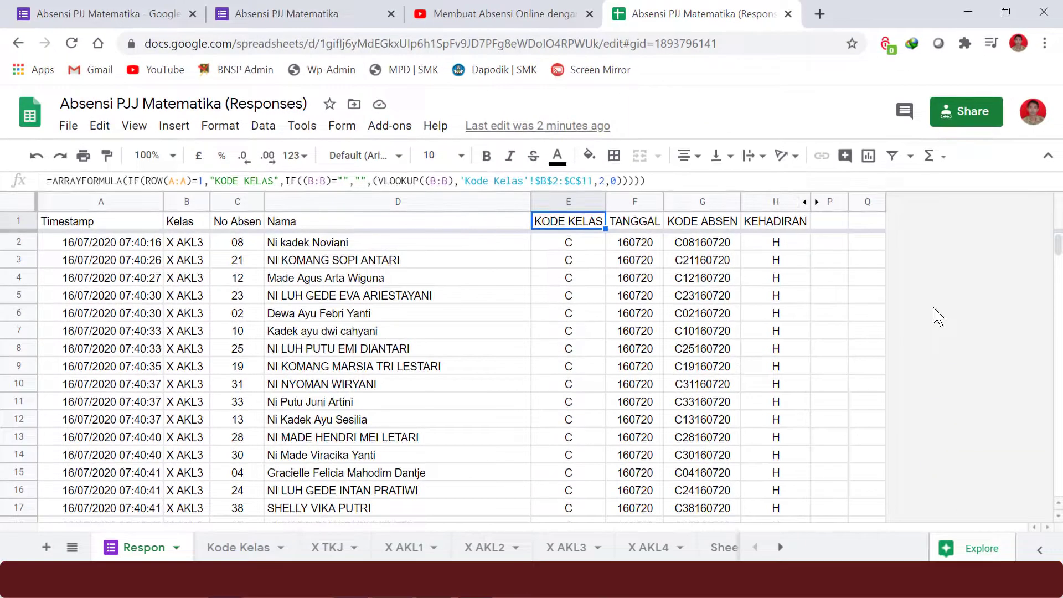
pyautogui.click(934, 311)
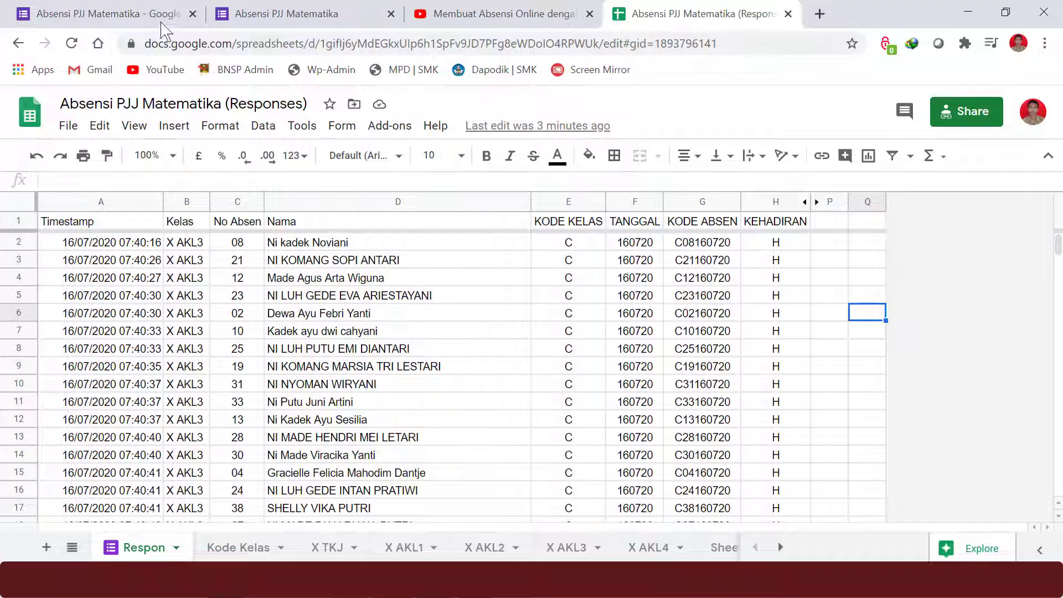
# Step: In the Absensi PJJ Matematika form's responses, toggle accepting responses off and back on twice
pyautogui.click(124, 21)
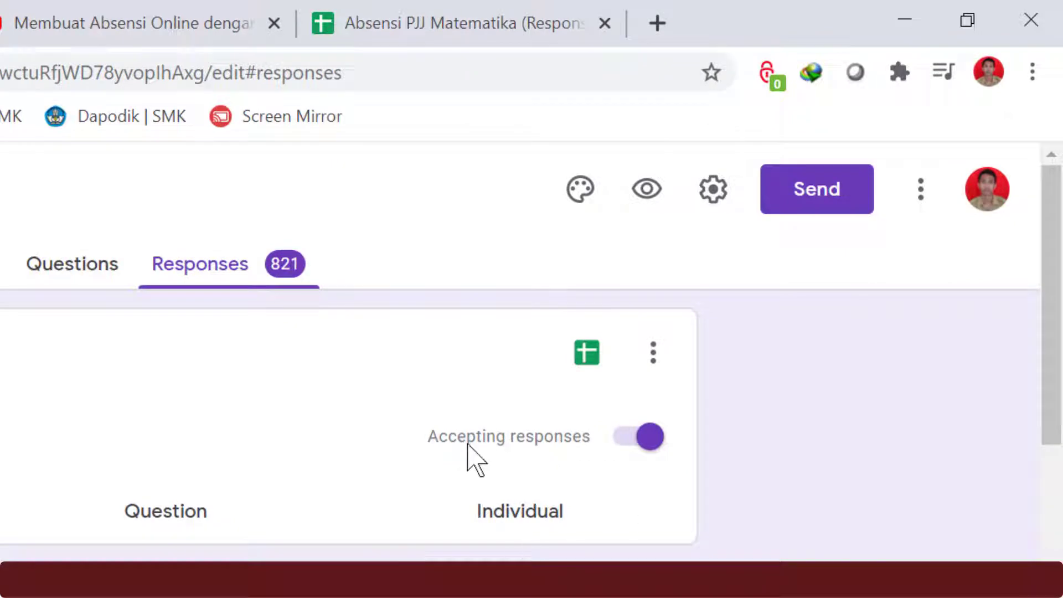
pyautogui.click(614, 438)
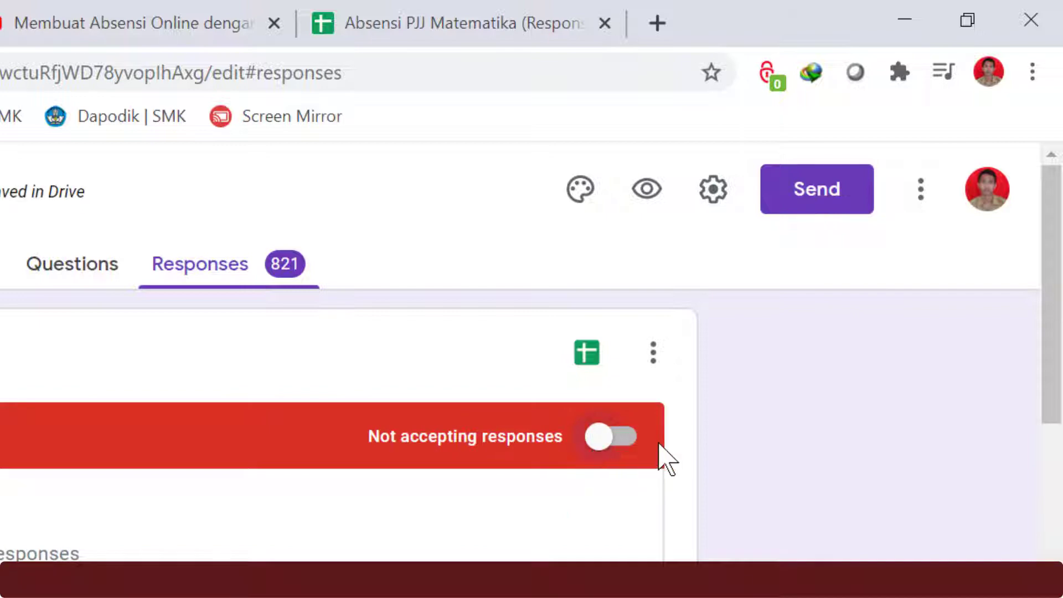
pyautogui.click(629, 438)
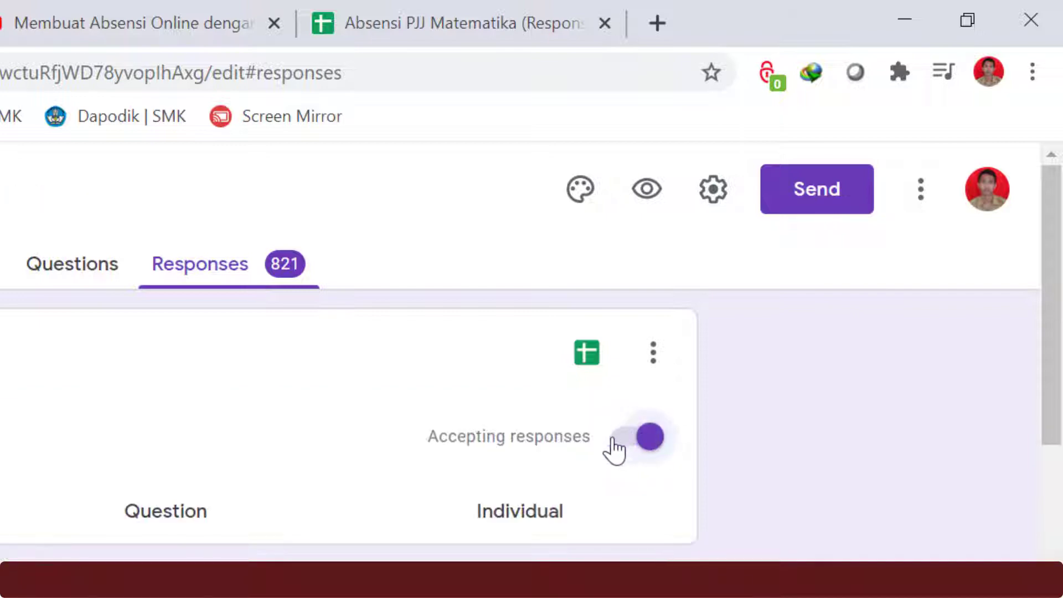
pyautogui.click(612, 439)
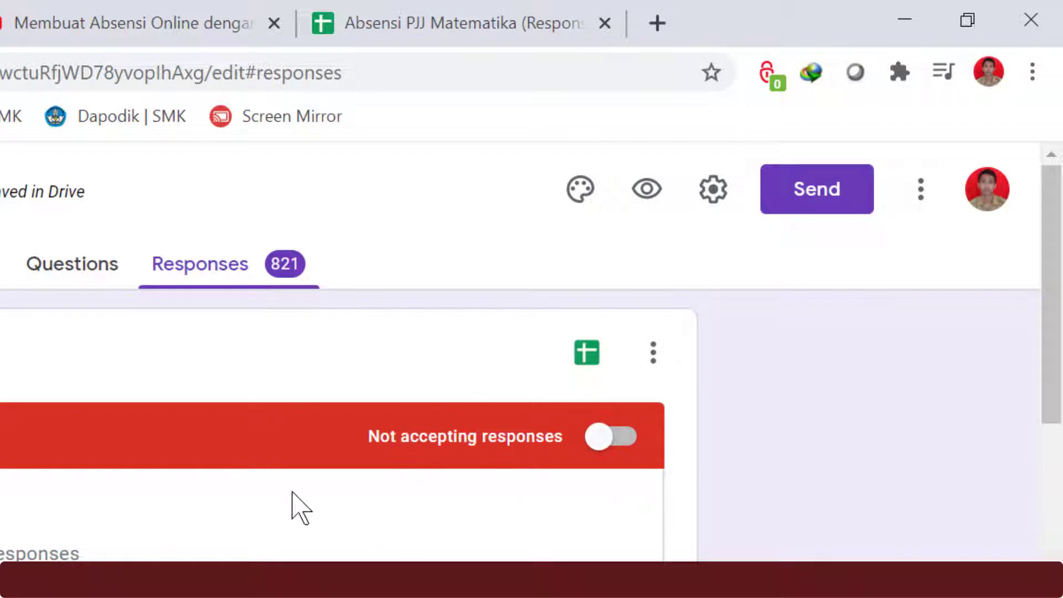
pyautogui.click(626, 443)
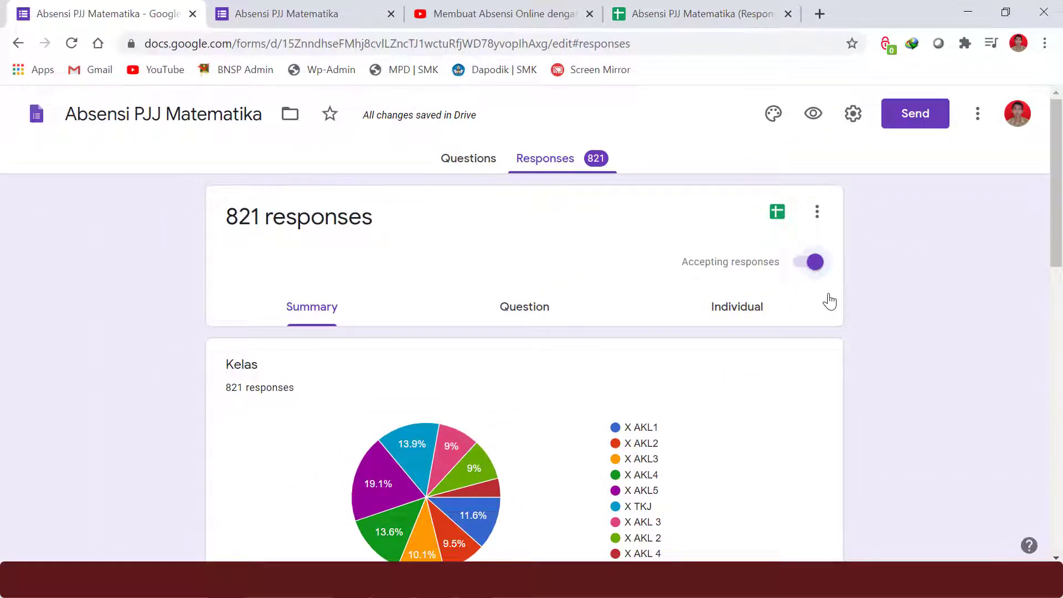
# Step: Inspect the Jam Mulai entry in cell D2 of the spreadsheet's Kode Kelas sheet, highlighting the apostrophe before the time
pyautogui.click(711, 17)
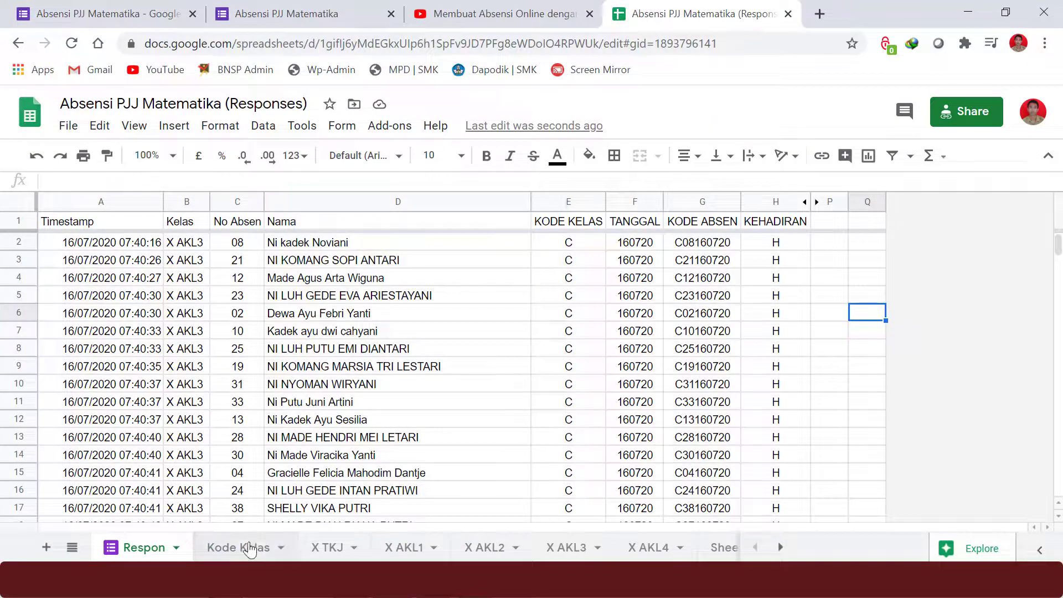
pyautogui.click(247, 550)
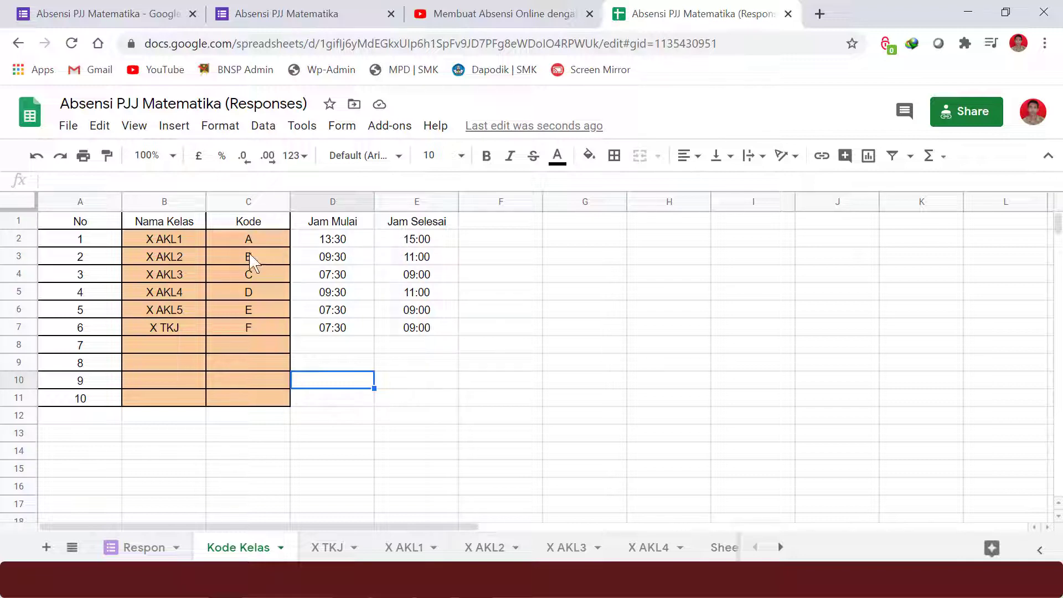
pyautogui.click(358, 241)
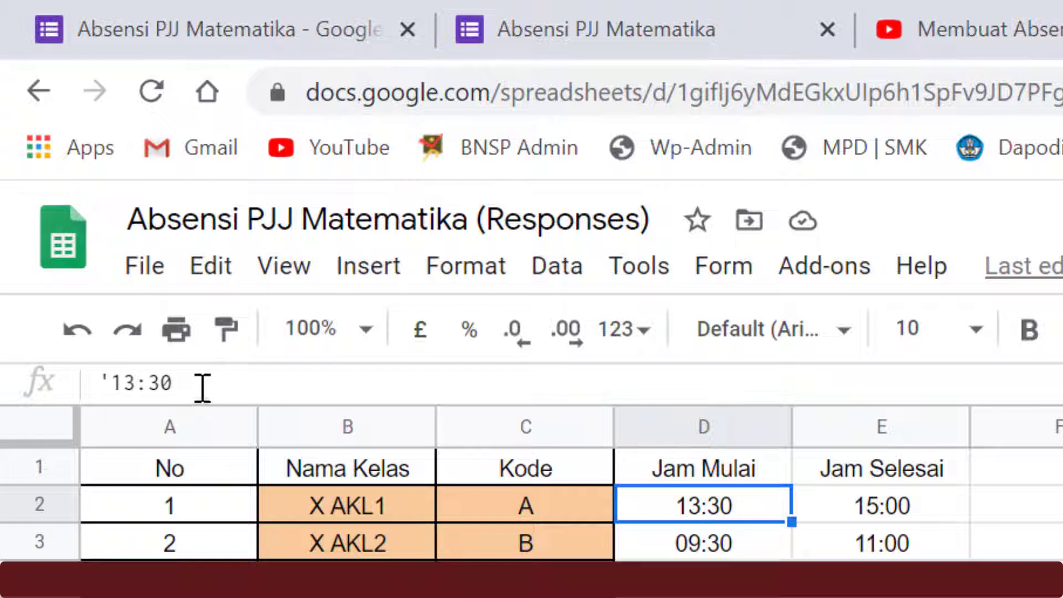
pyautogui.moveTo(123, 382); pyautogui.dragTo(83, 396)
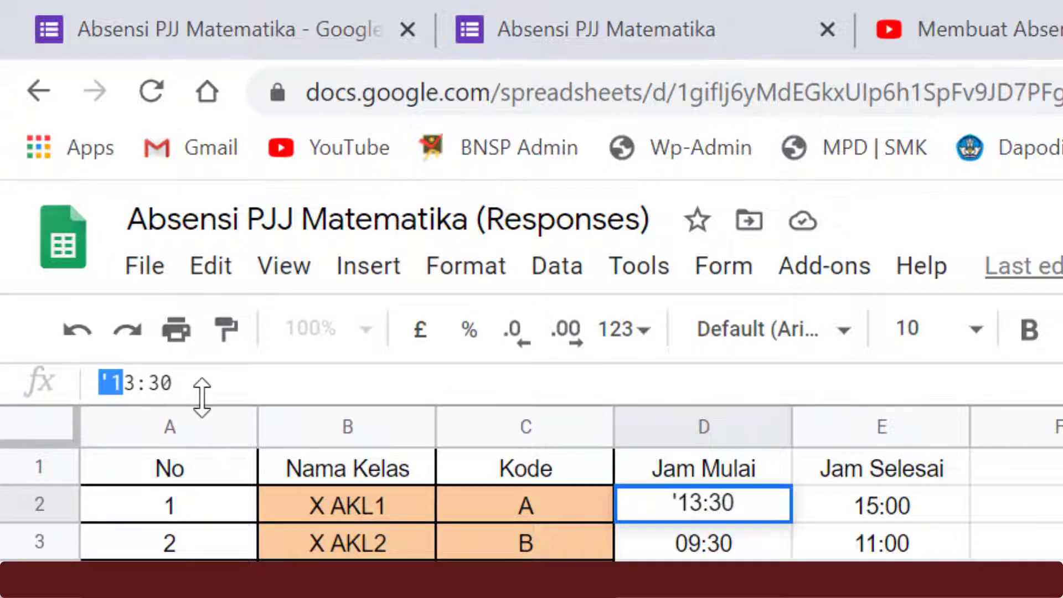
pyautogui.click(272, 387)
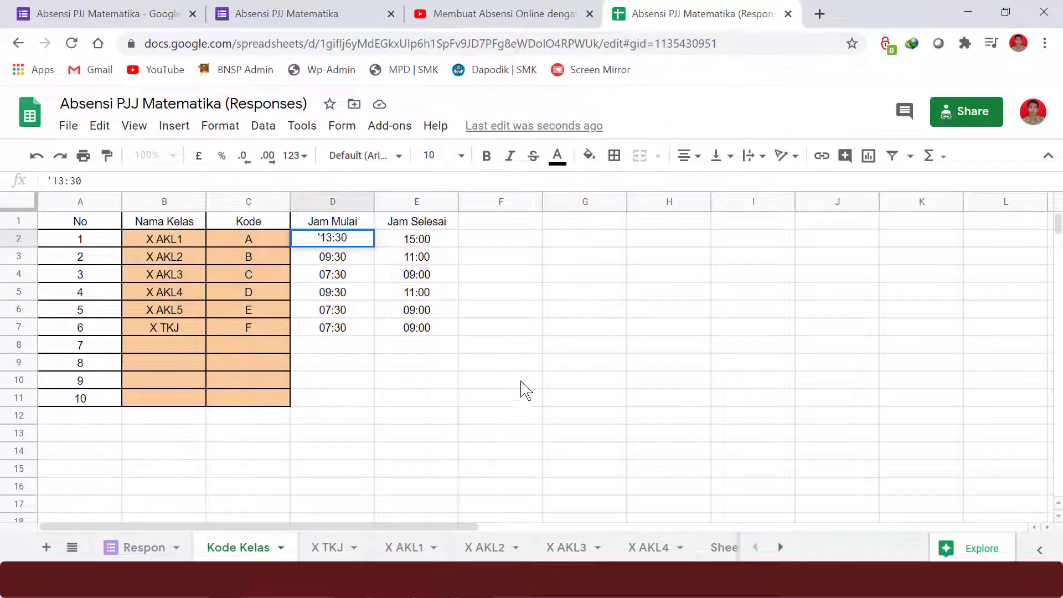
# Step: Unhide the columns between H and P in the Respon sheet
pyautogui.click(149, 548)
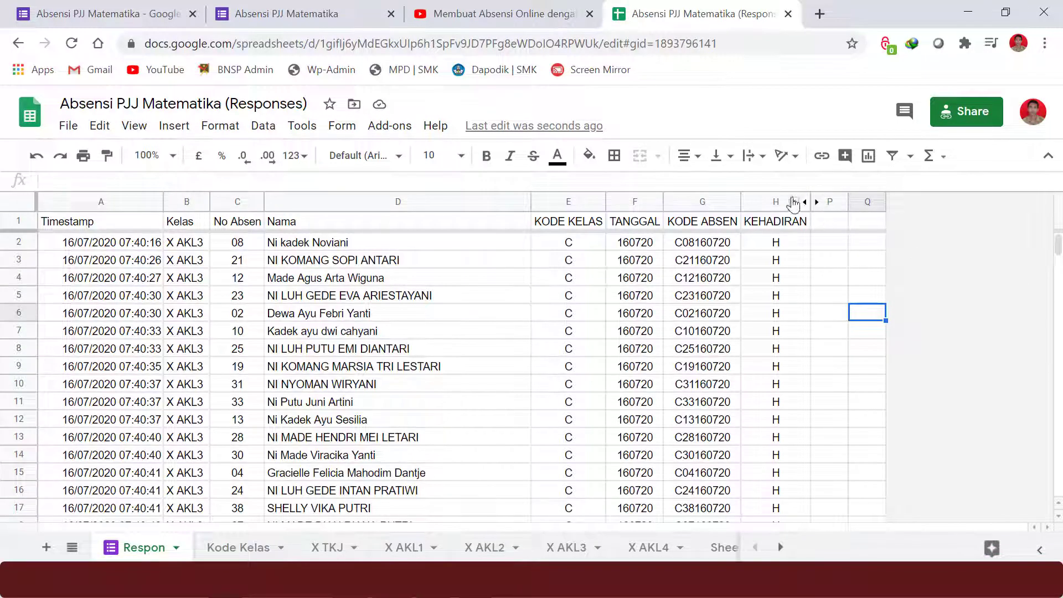
pyautogui.click(788, 202)
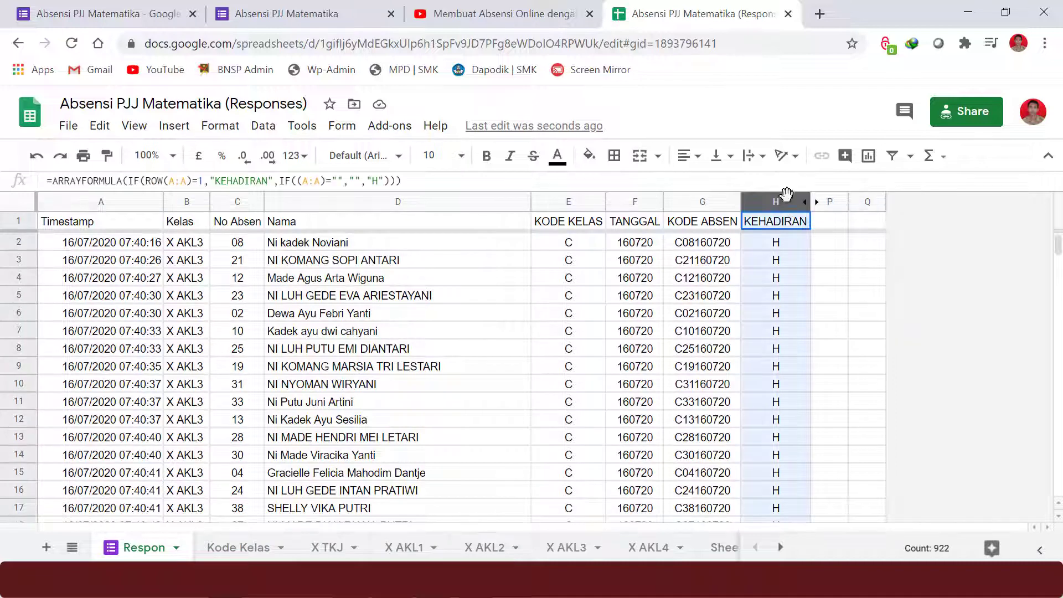
pyautogui.keyDown('shift'); pyautogui.click(823, 201); pyautogui.keyUp('shift')
pyautogui.rightClick(824, 201)
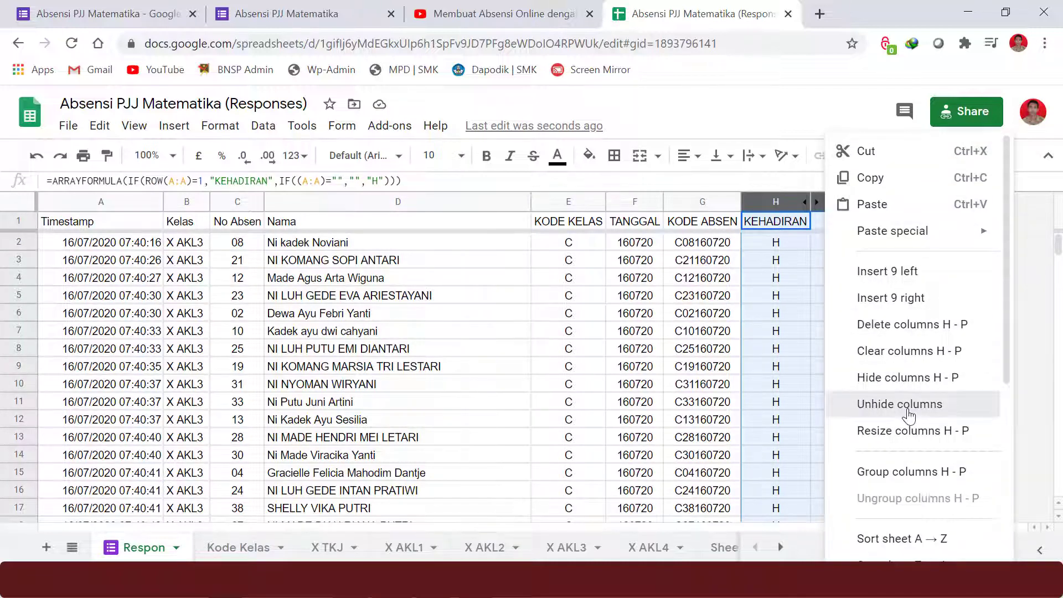
pyautogui.click(908, 414)
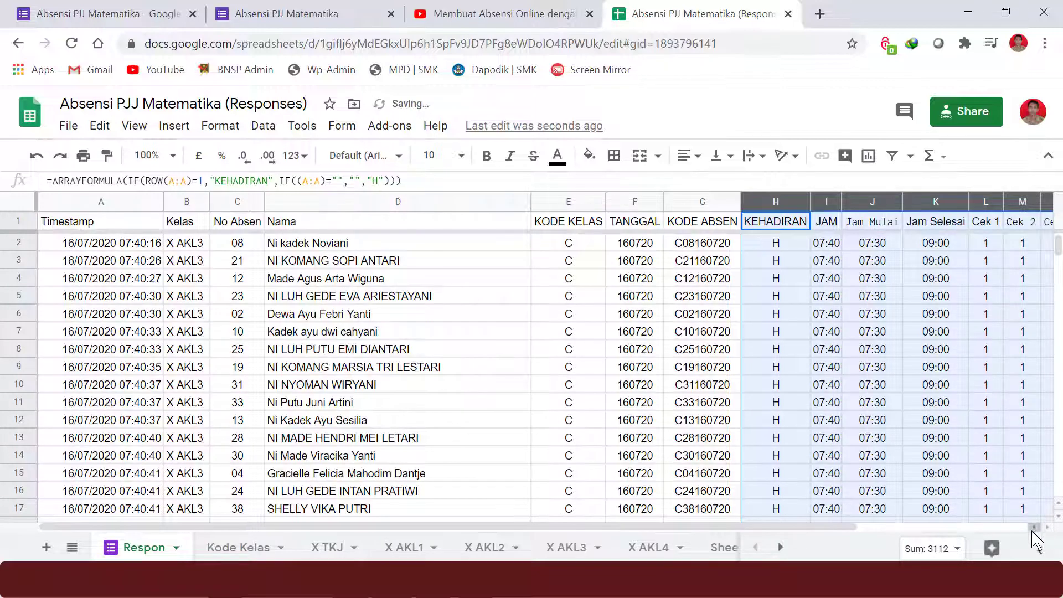
pyautogui.click(1046, 527)
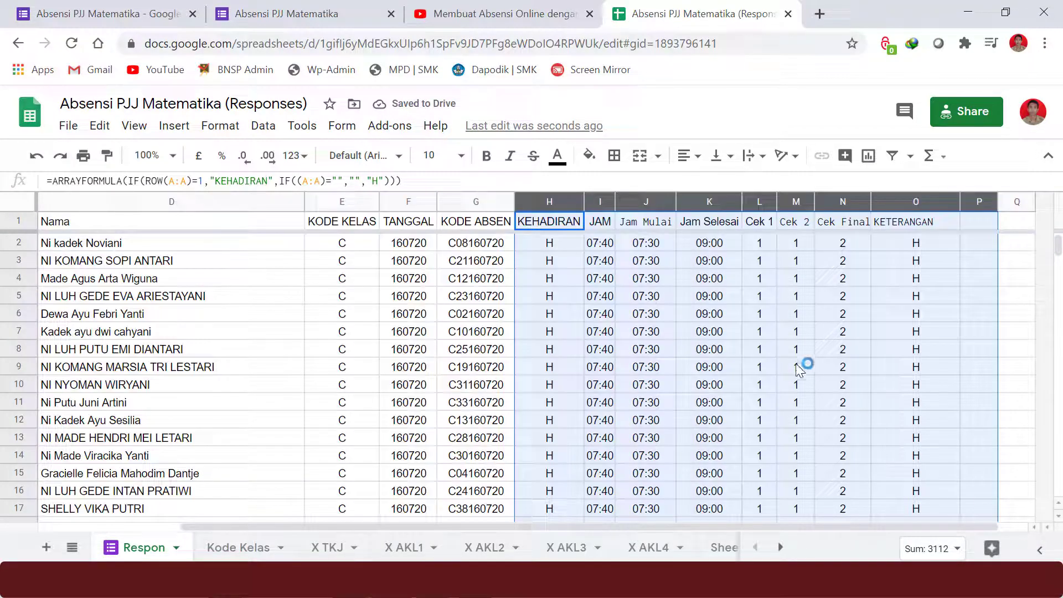
pyautogui.click(1014, 280)
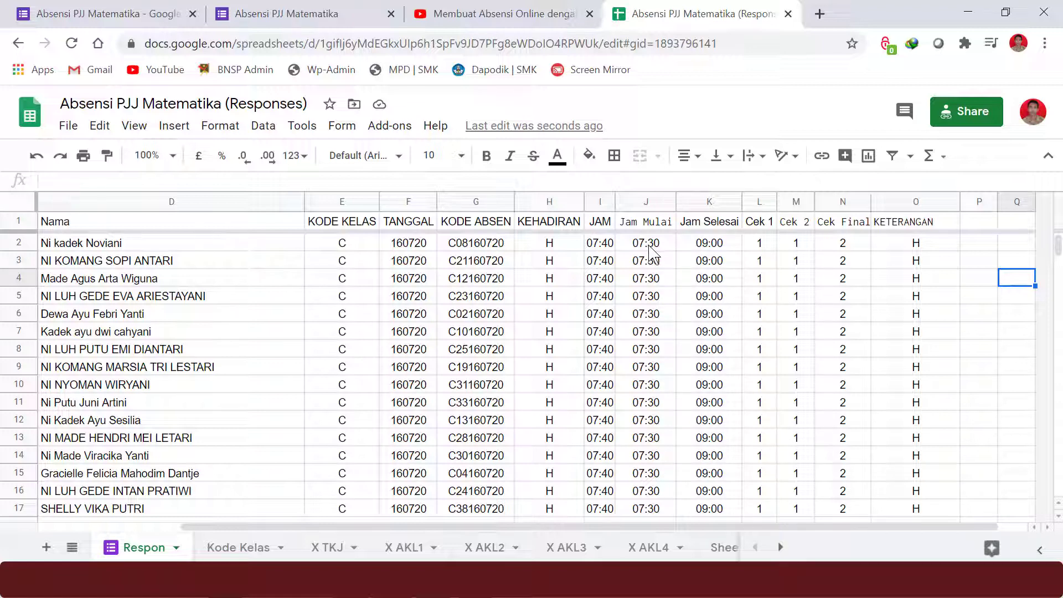
# Step: Examine the TANGGAL array formula in cell F1 of the Respon sheet, highlighting its DDMMYY text format
pyautogui.hotkey('ctrl', '-')
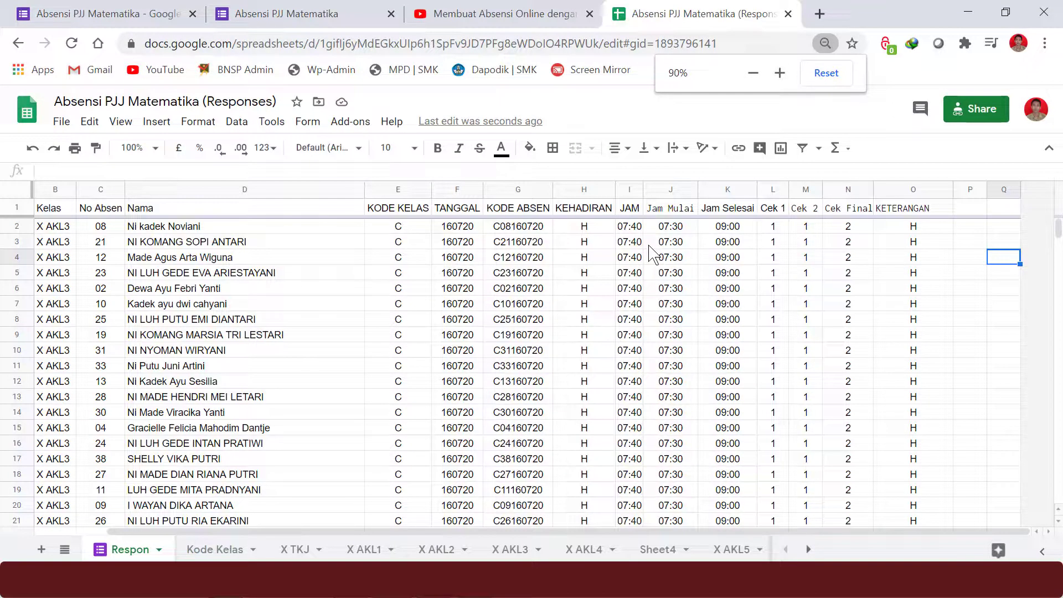
pyautogui.moveTo(809, 532); pyautogui.dragTo(748, 532)
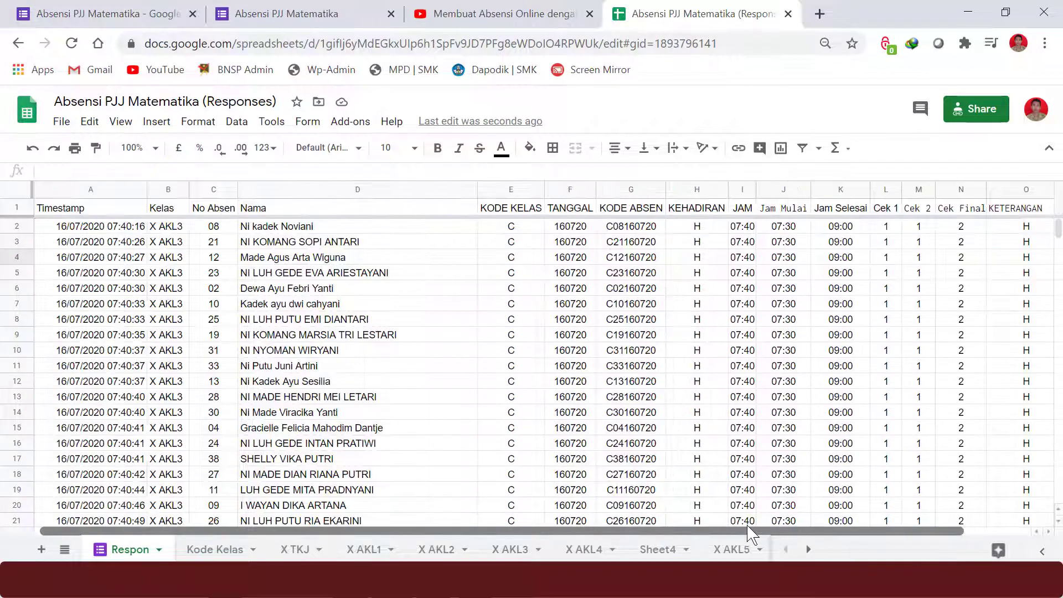
pyautogui.click(745, 209)
pyautogui.click(743, 226)
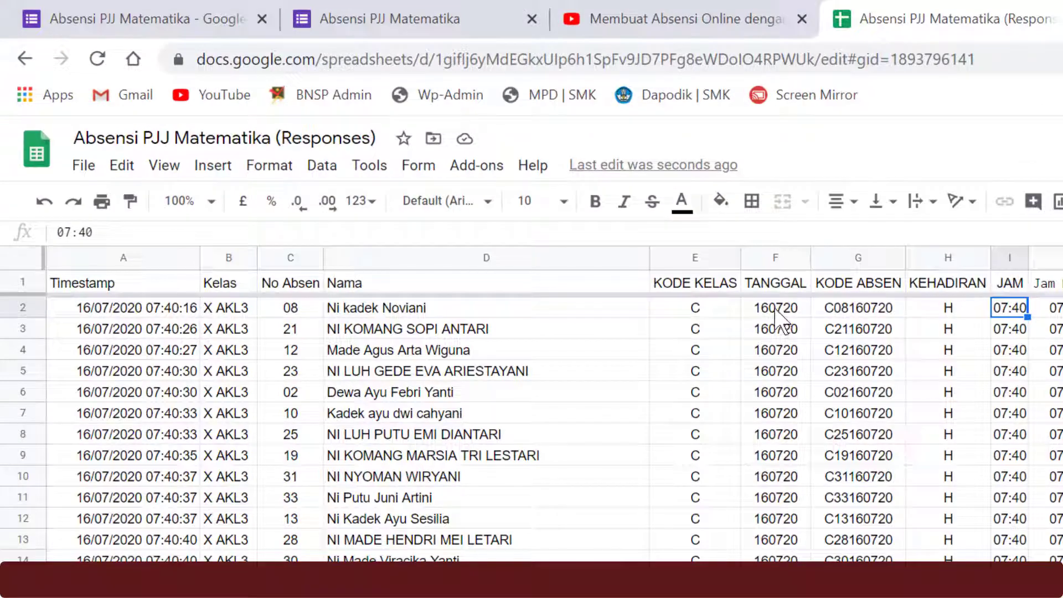
pyautogui.click(772, 283)
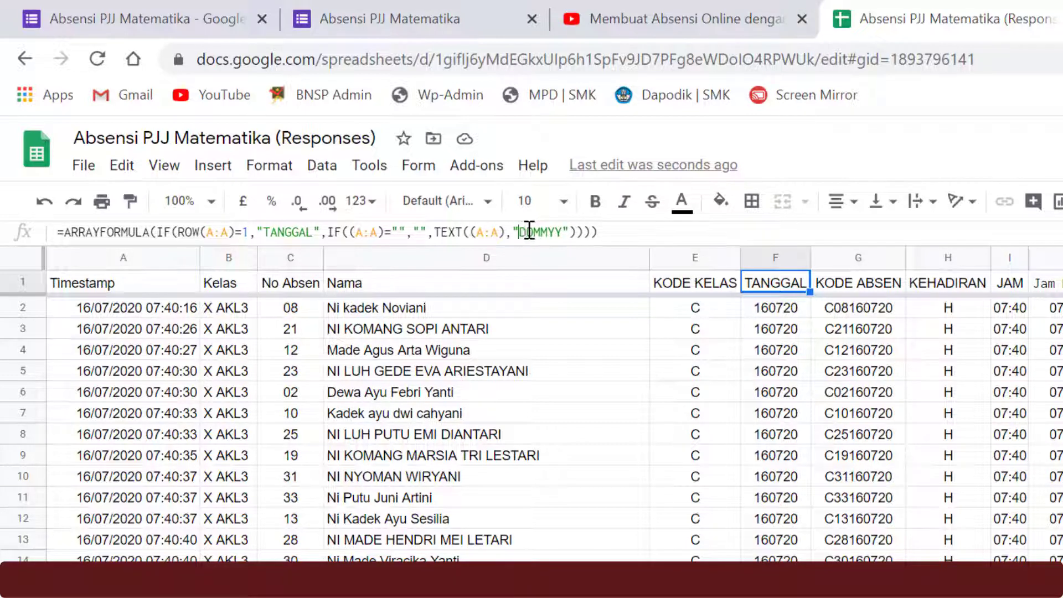
pyautogui.moveTo(520, 231); pyautogui.dragTo(560, 231)
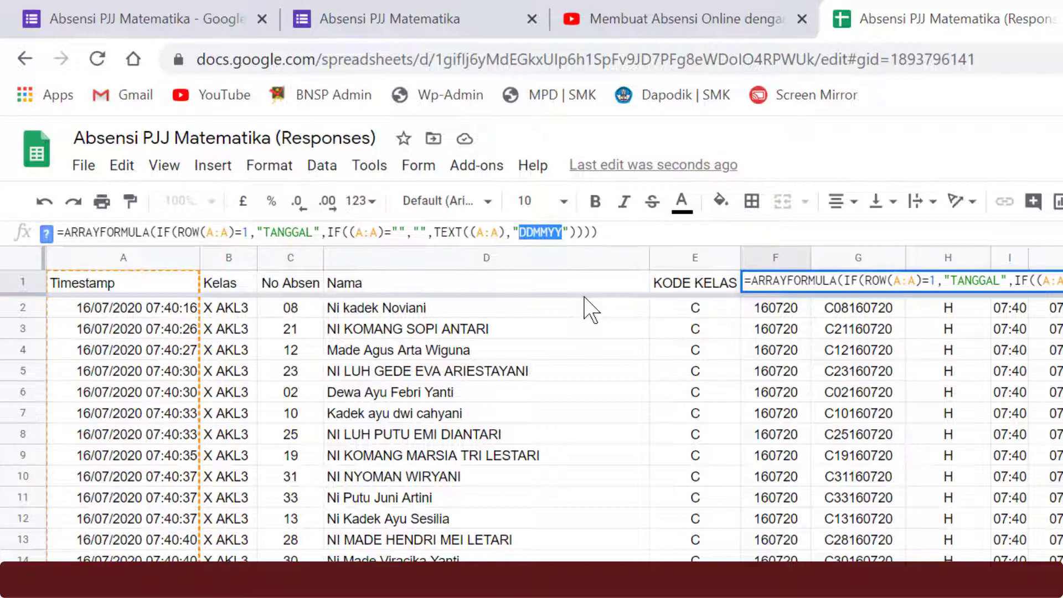
pyautogui.click(612, 232)
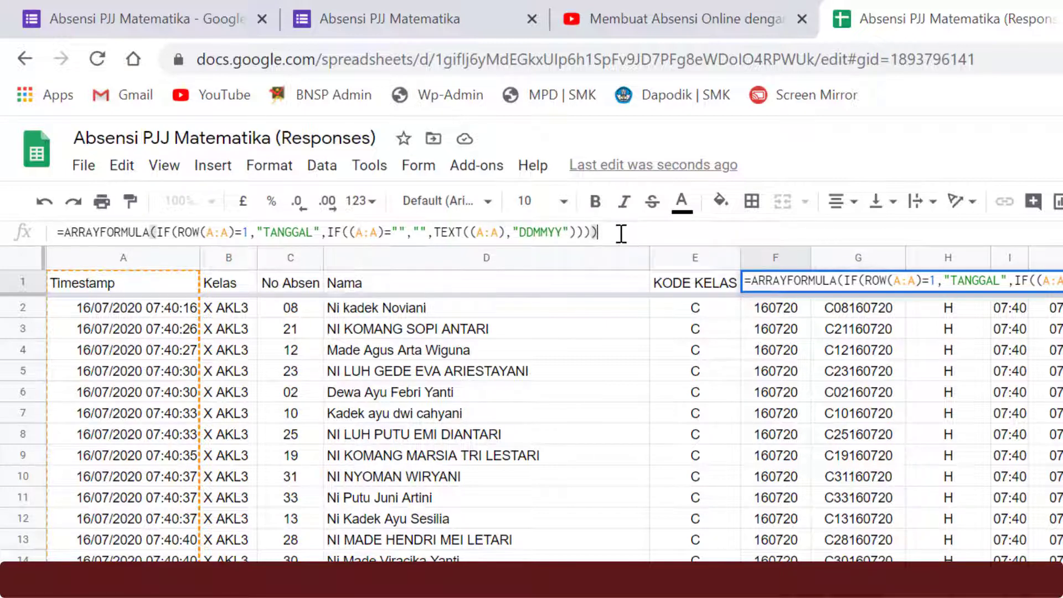
pyautogui.press('Return')
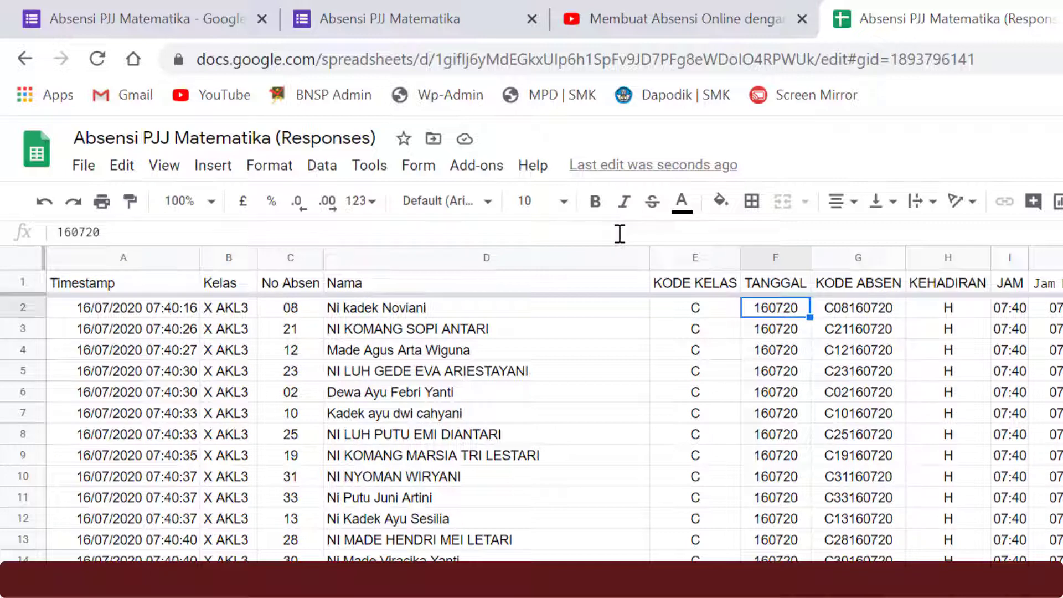
# Step: Examine the JAM array formula in cell I1 and its HH:MM text format, along with the value in I2
pyautogui.click(1005, 285)
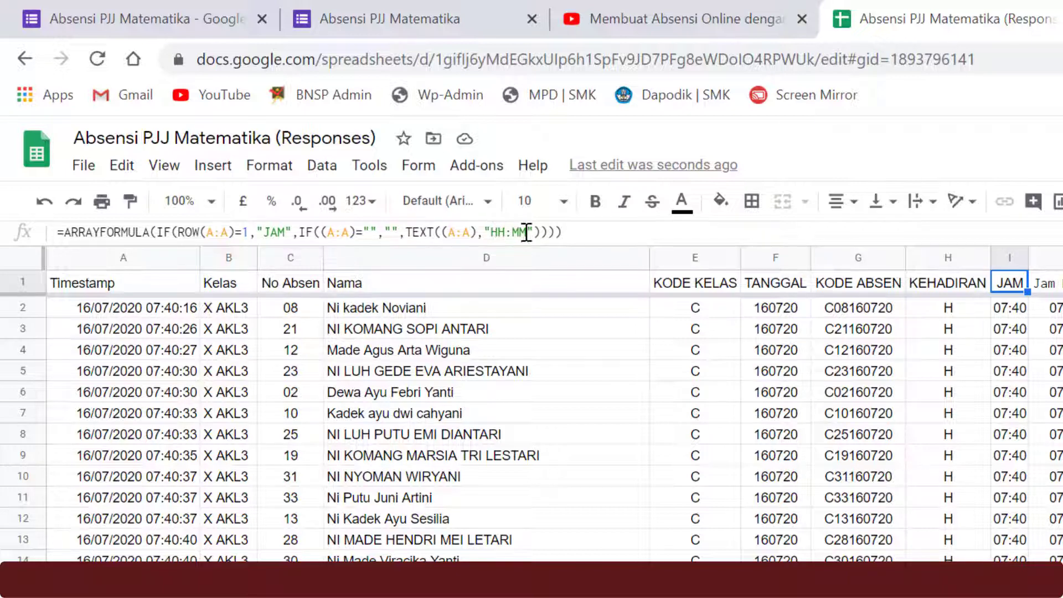
pyautogui.click(1012, 310)
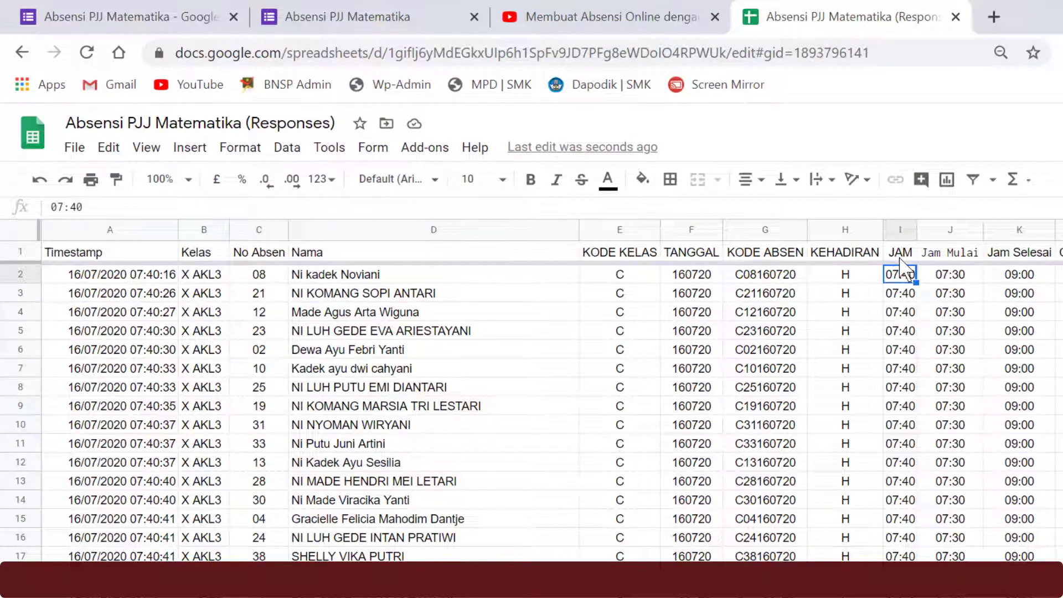
pyautogui.click(902, 256)
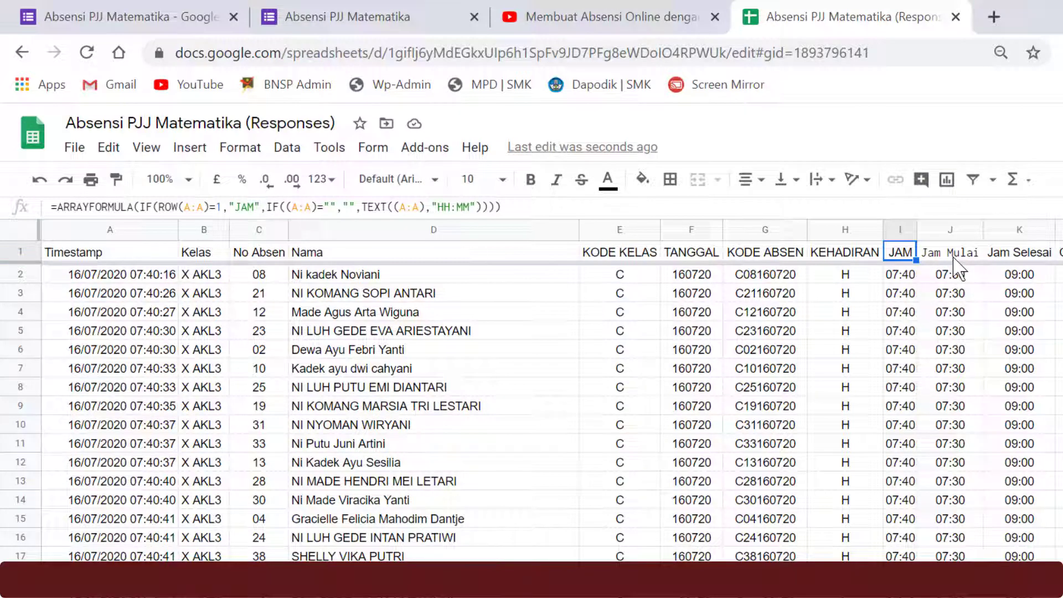
# Step: Compare the Jam Mulai and Jam Selesai lookup formulas in cells J1 and K1, including their Kode Kelas column indexes
pyautogui.click(953, 256)
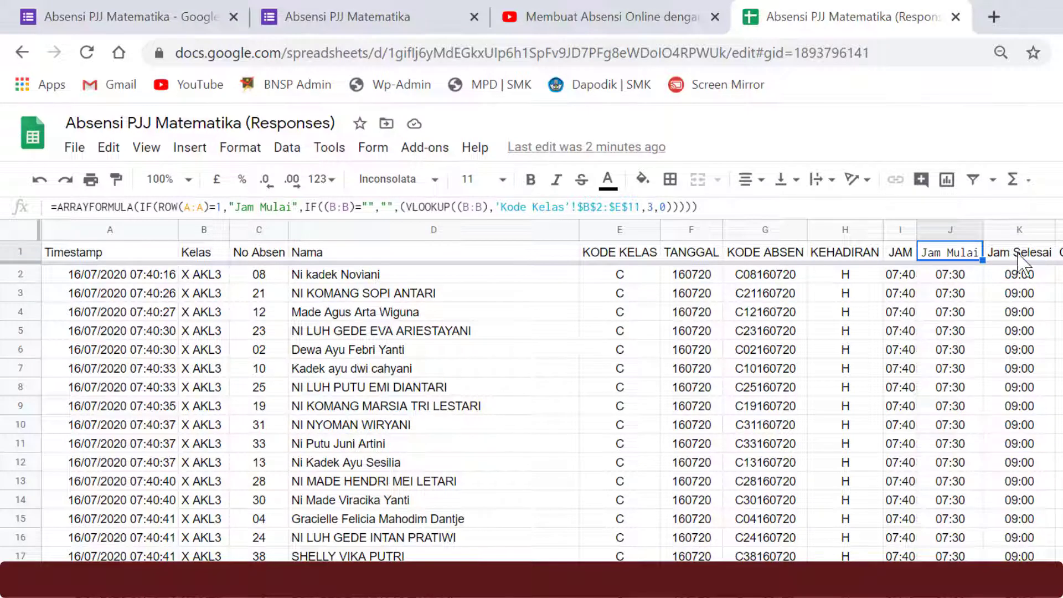
pyautogui.click(1017, 255)
pyautogui.click(966, 255)
pyautogui.click(1015, 257)
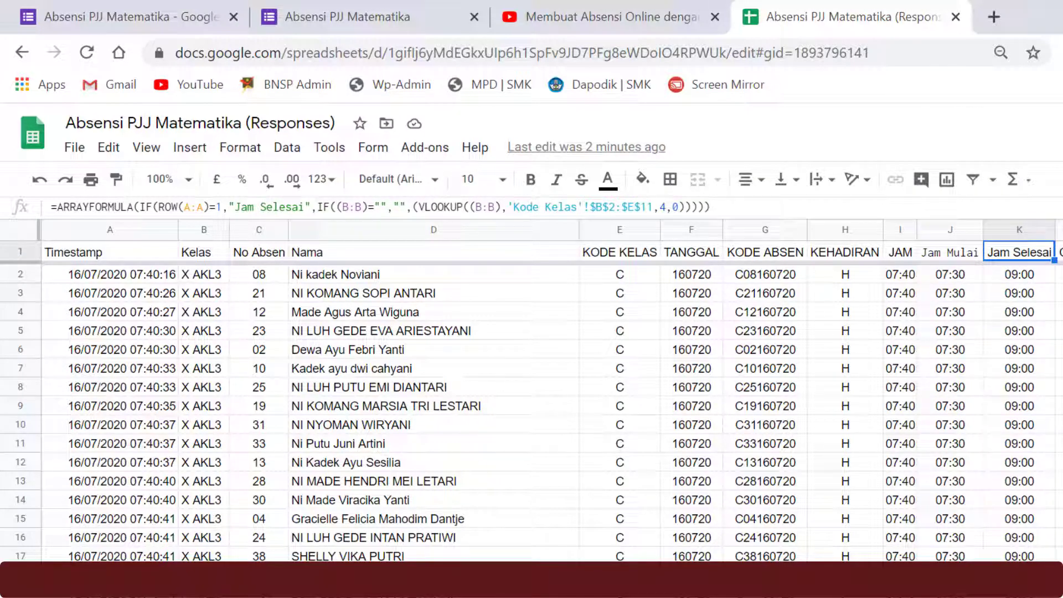
pyautogui.click(938, 255)
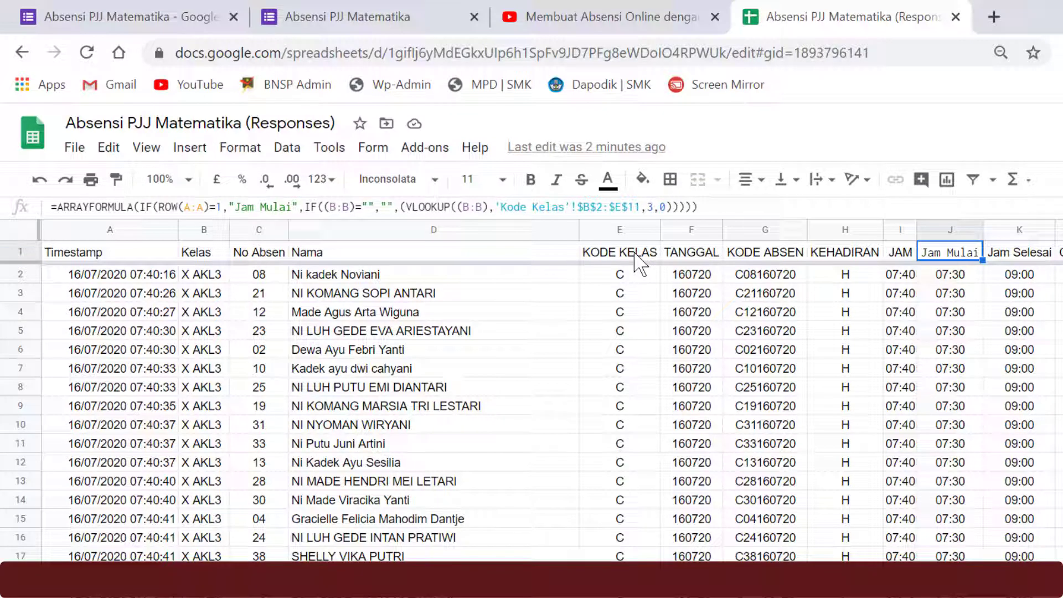
# Step: Examine the KODE KELAS lookup formula in cell E1 of the Respon sheet, including its lookup range and column index
pyautogui.click(639, 261)
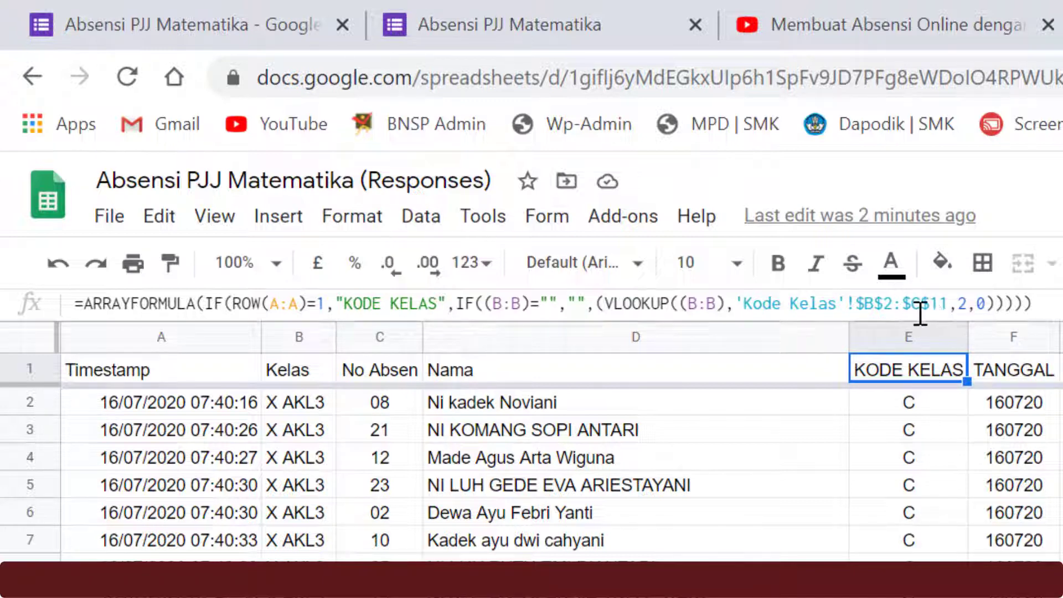
pyautogui.doubleClick(948, 368)
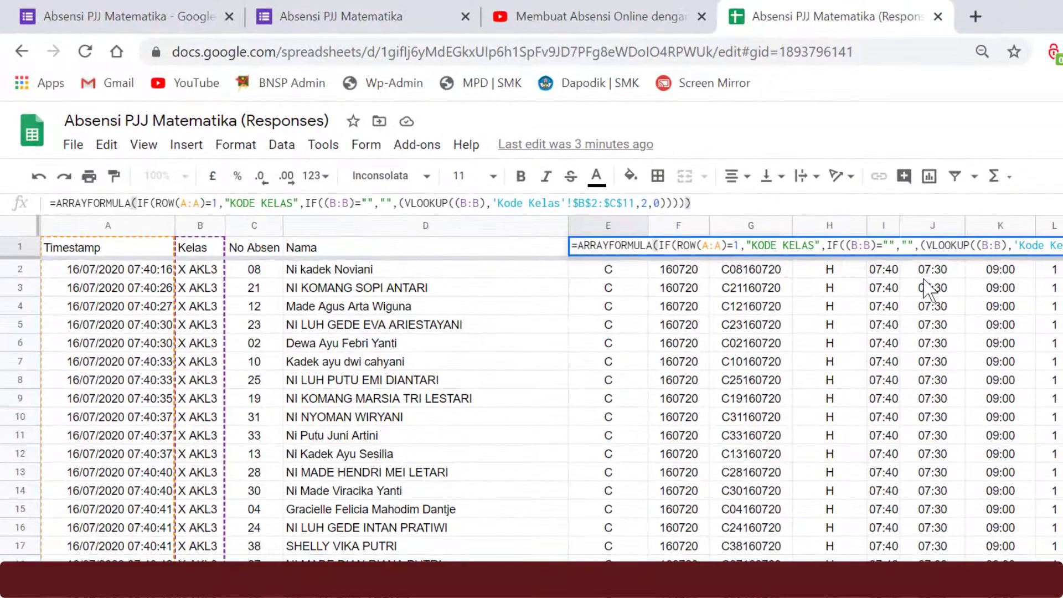
pyautogui.press('Escape')
# Step: Check the Jam Mulai formula in J1 against the time columns of the Kode Kelas sheet, along with the Jam Selesai formula in K1
pyautogui.click(934, 250)
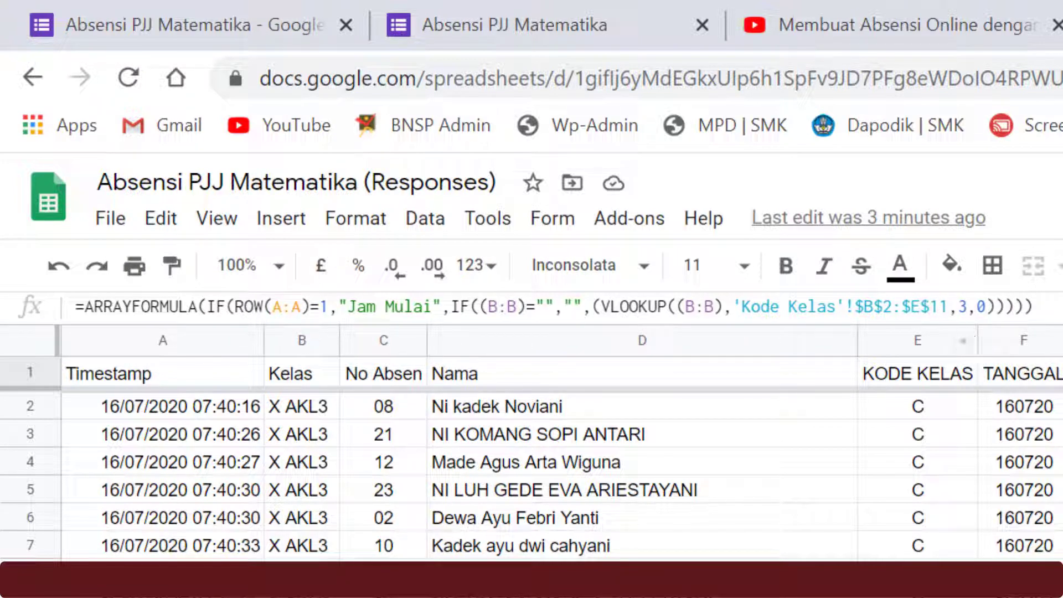
pyautogui.click(404, 593)
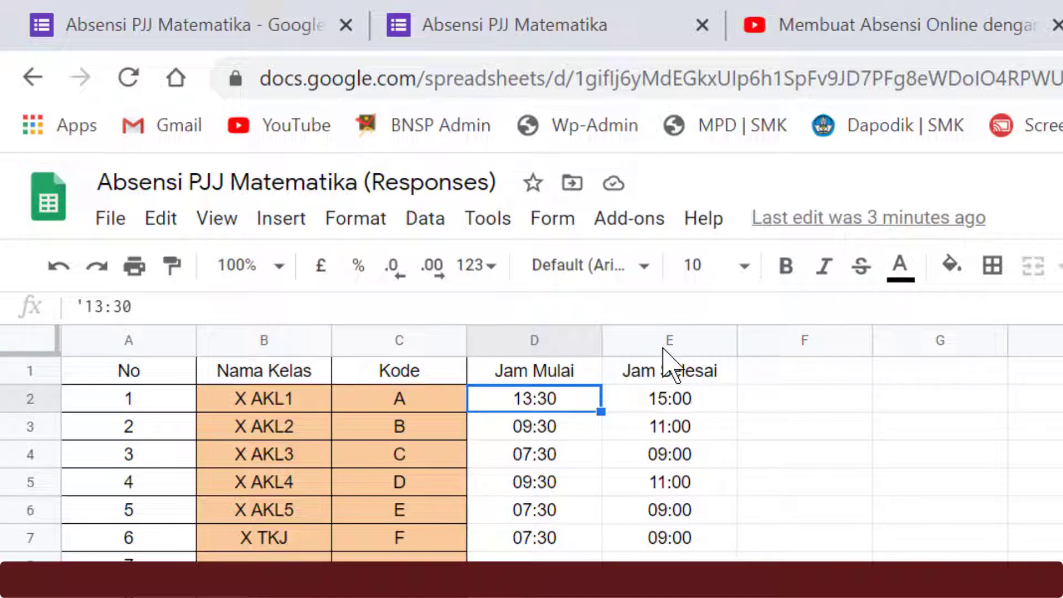
pyautogui.hotkey('ctrl', 'shift', 'pageup')
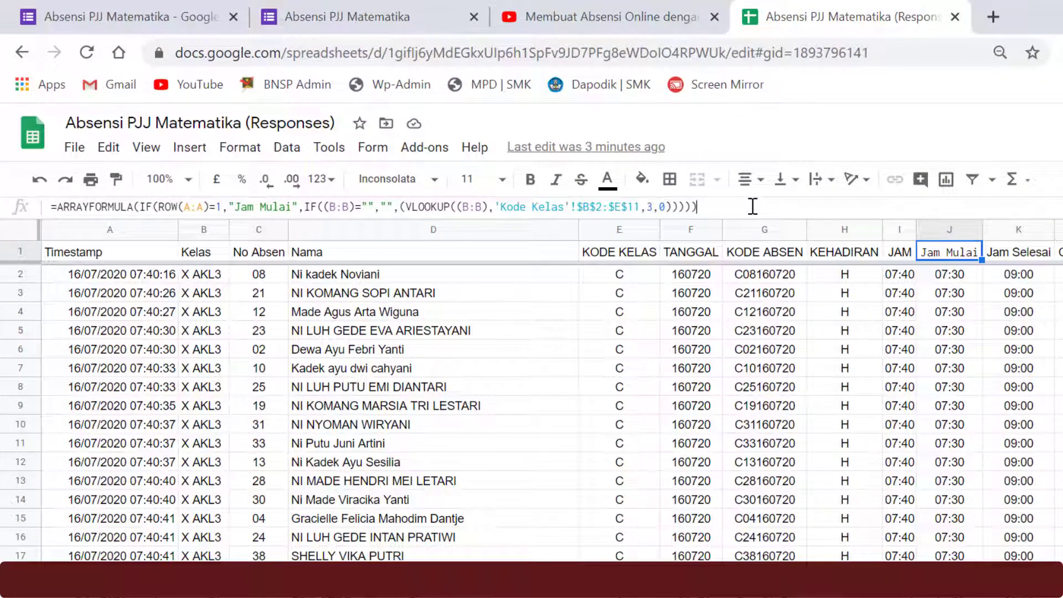
pyautogui.click(748, 204)
pyautogui.press('Return')
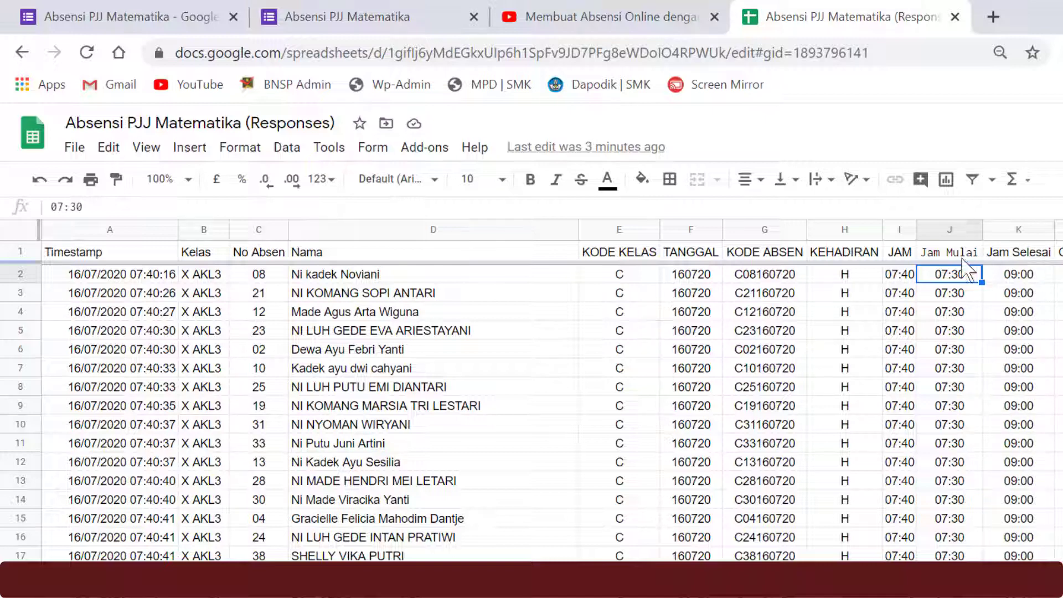
pyautogui.click(1004, 253)
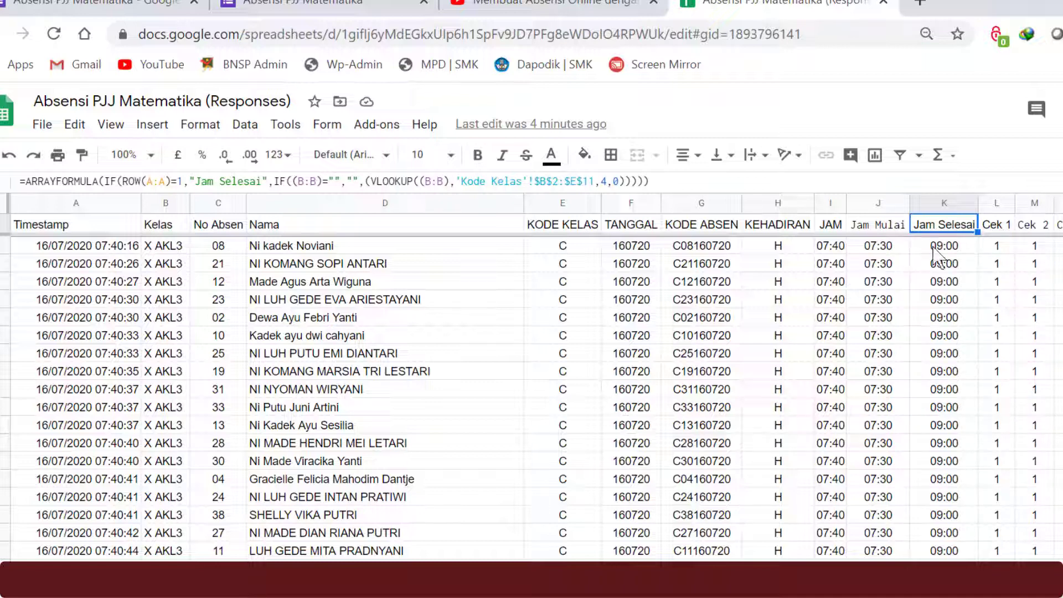
# Step: Examine the Cek 1 and Cek 2 array formulas in cells L1 and M1 that compare JAM with the class start and end times
pyautogui.click(1001, 256)
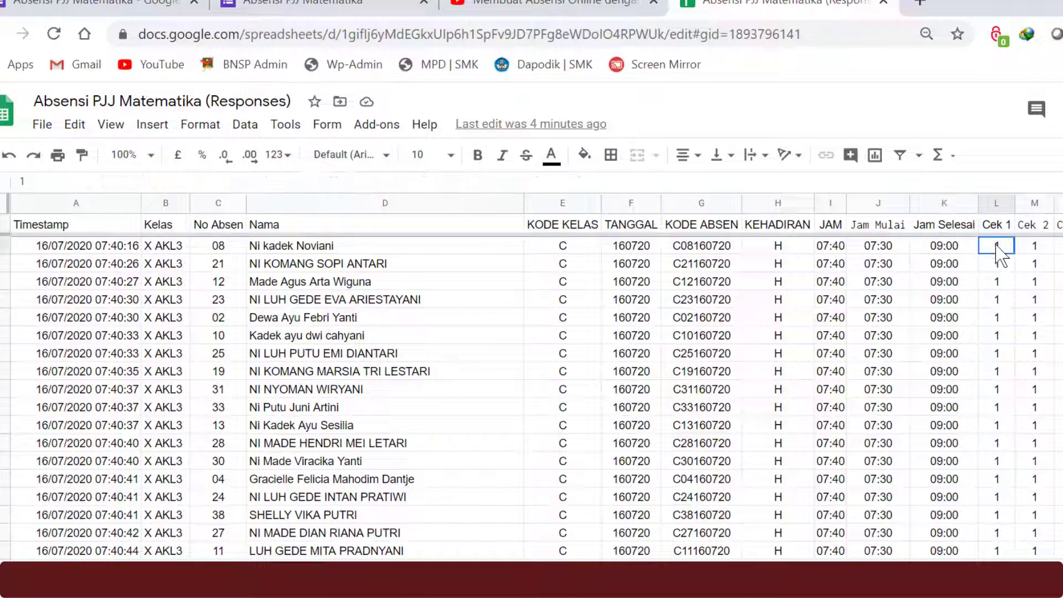
pyautogui.click(1000, 215)
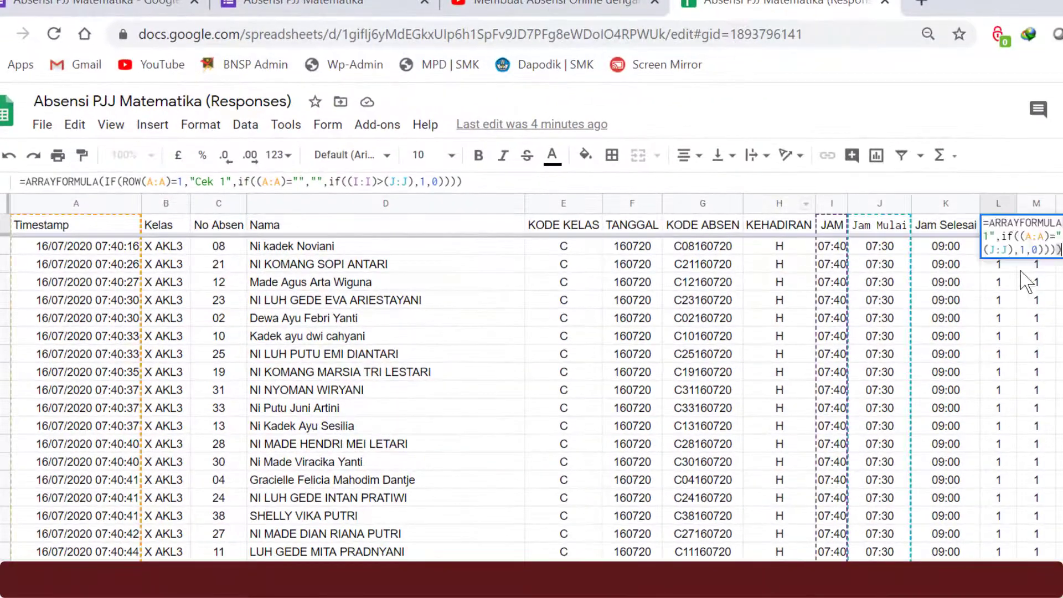
pyautogui.press('Return')
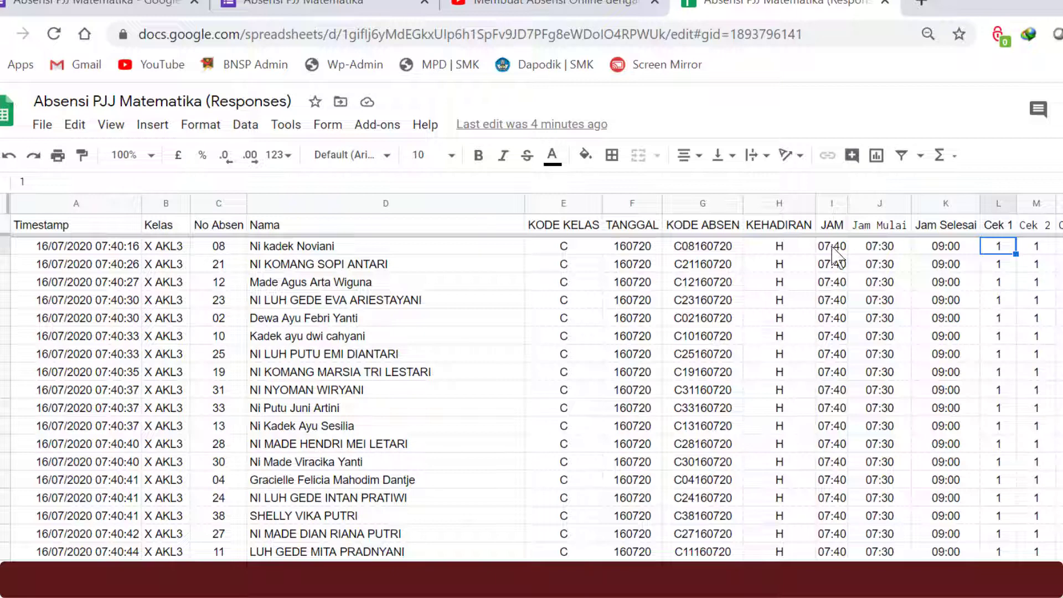
pyautogui.click(1033, 226)
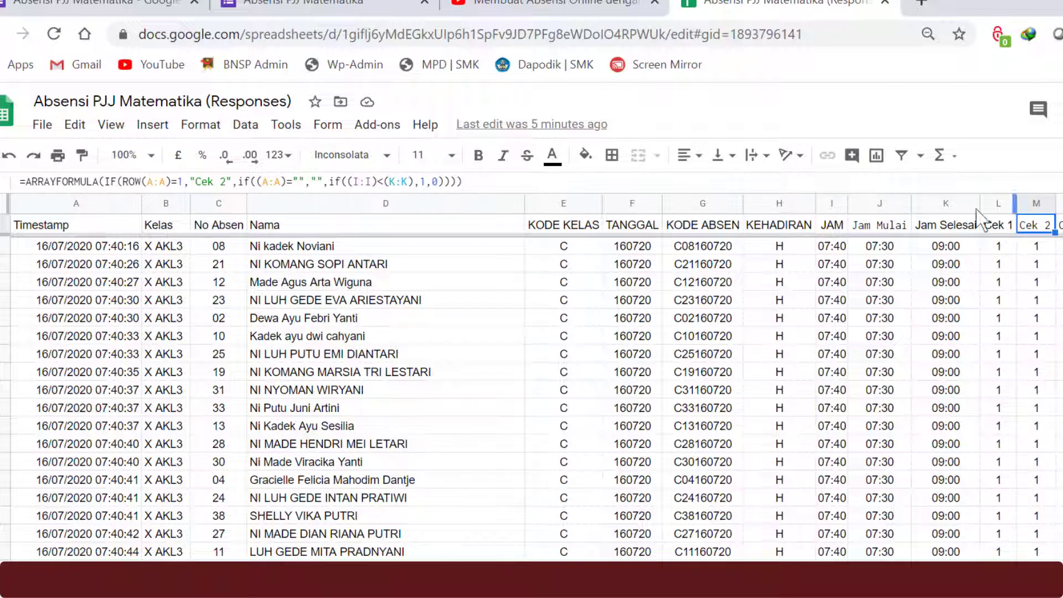
pyautogui.click(485, 183)
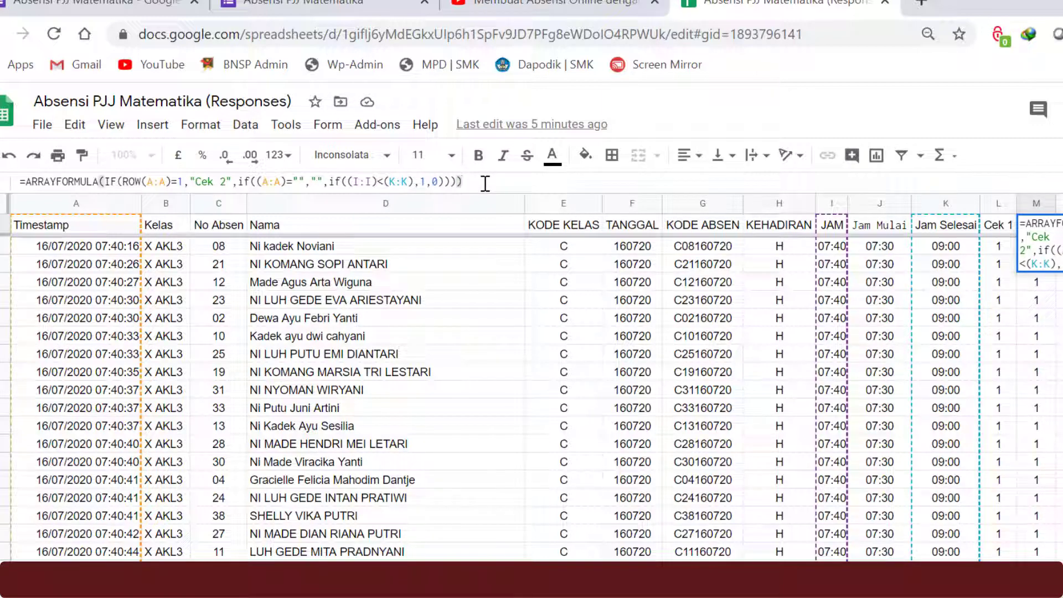
pyautogui.press('Return')
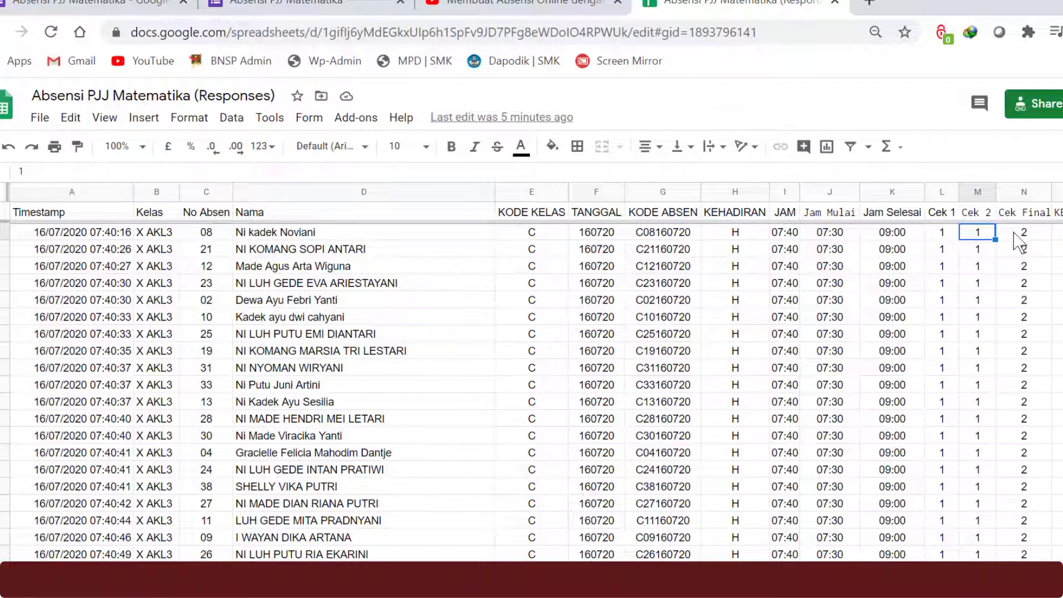
# Step: Examine the Cek Final formula in cell N1 and look through its column for rows whose sum is not 2
pyautogui.click(1025, 213)
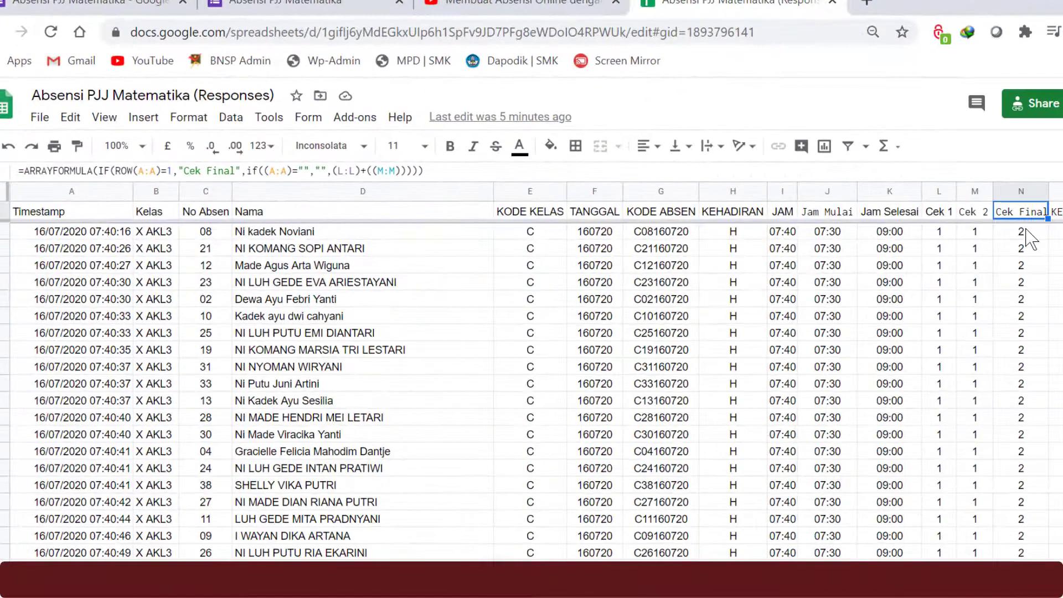
pyautogui.scroll(-2, 1033, 257)
pyautogui.scroll(-20, 1032, 257)
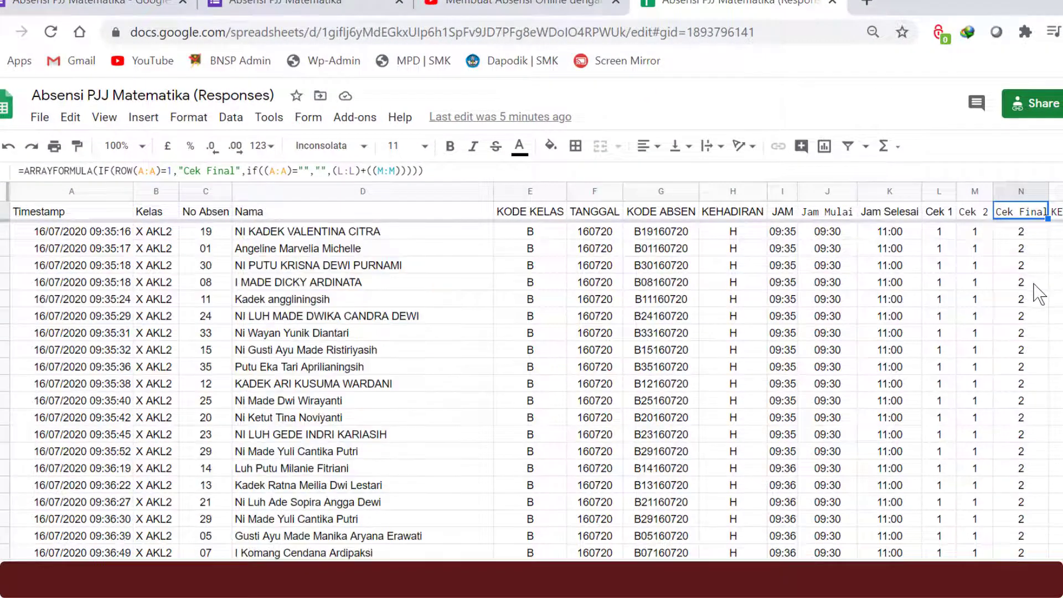
pyautogui.scroll(-20, 1038, 294)
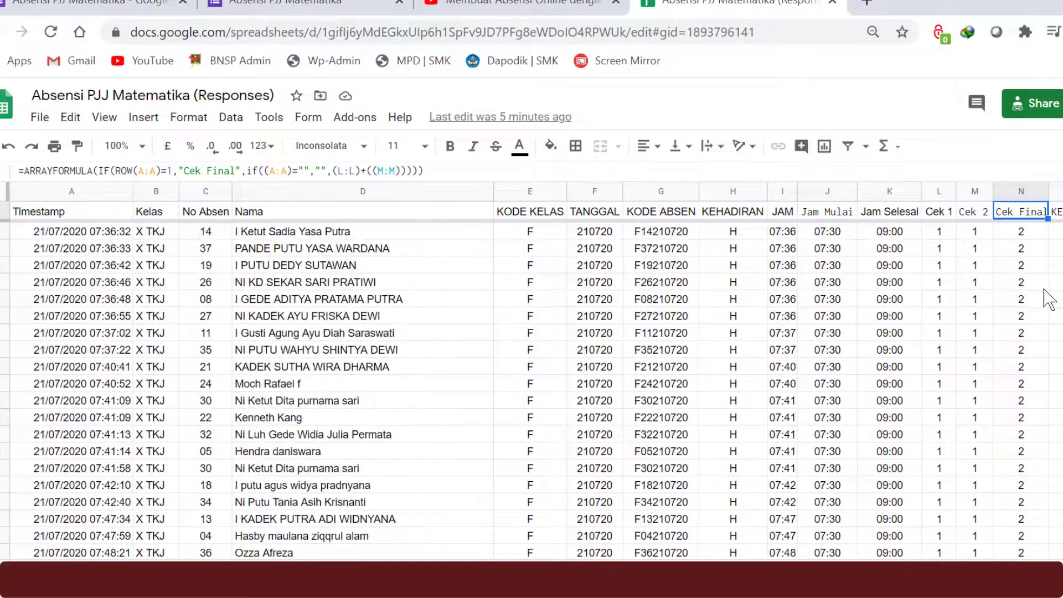
pyautogui.scroll(-20, 1049, 299)
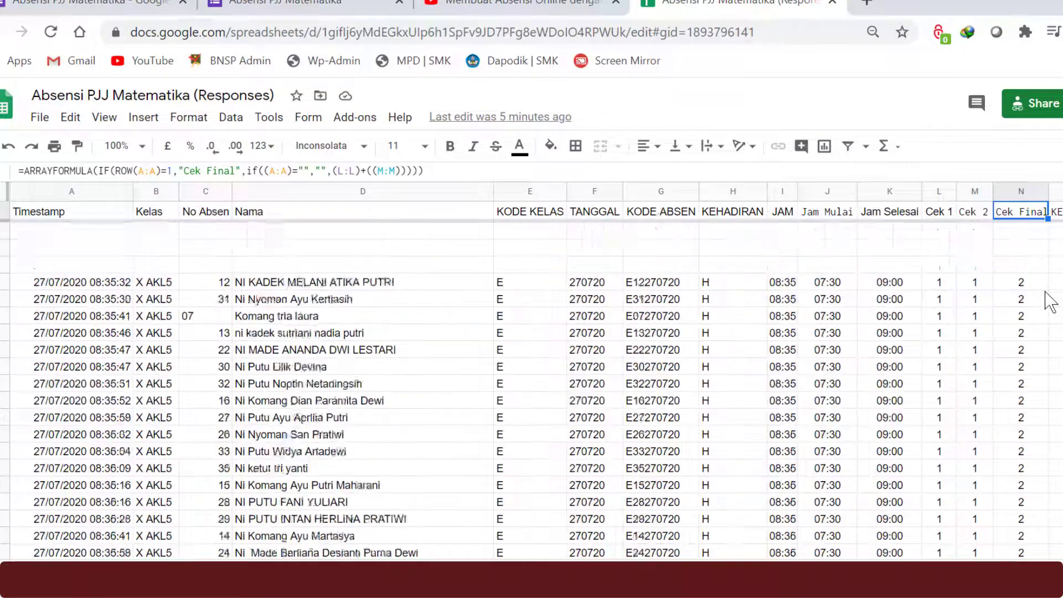
pyautogui.scroll(-7, 1049, 299)
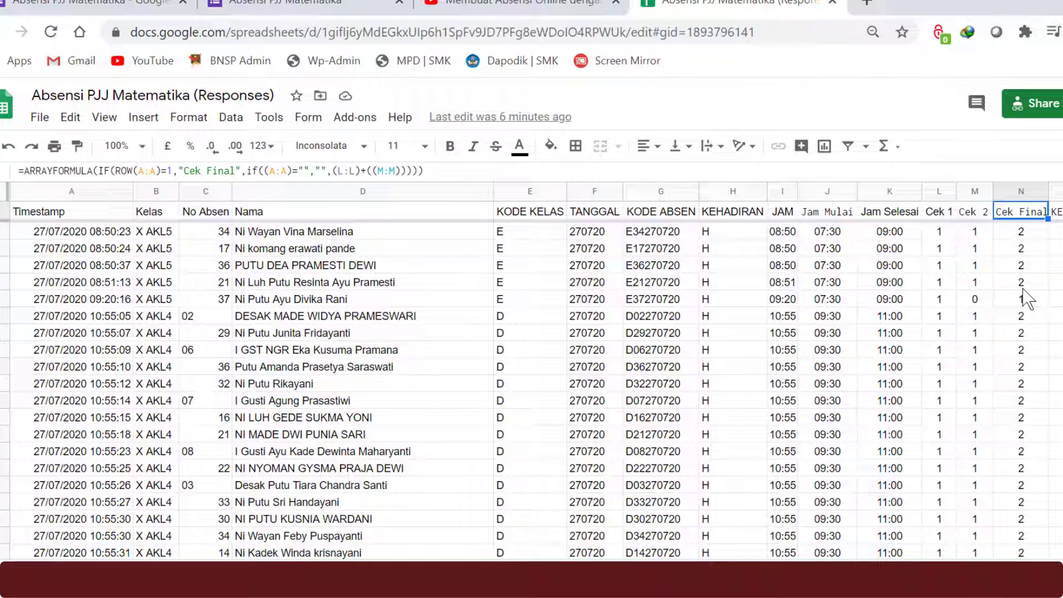
pyautogui.scroll(20, 1023, 299)
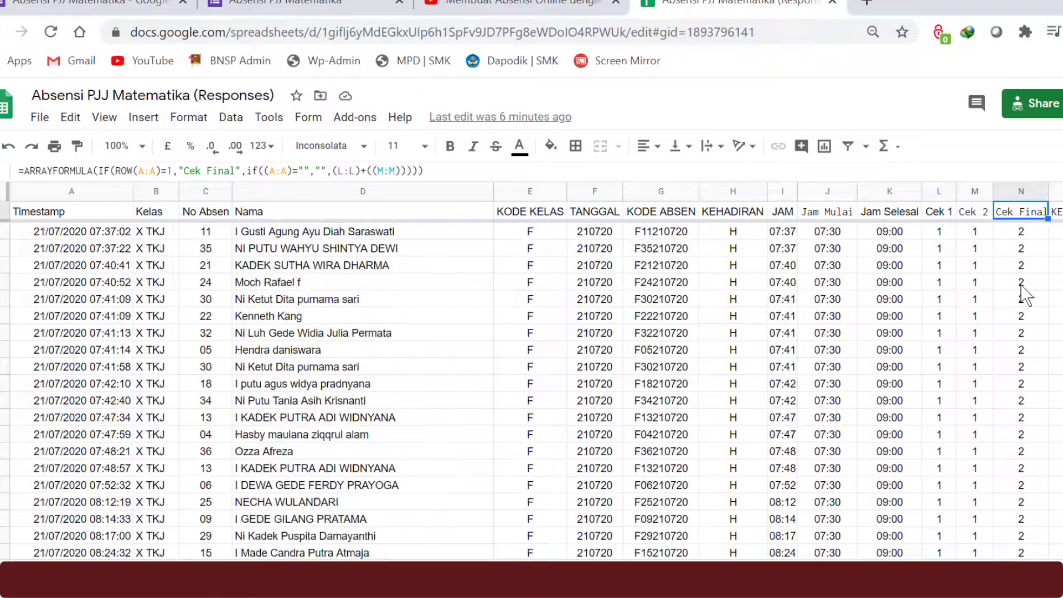
pyautogui.scroll(20, 1025, 296)
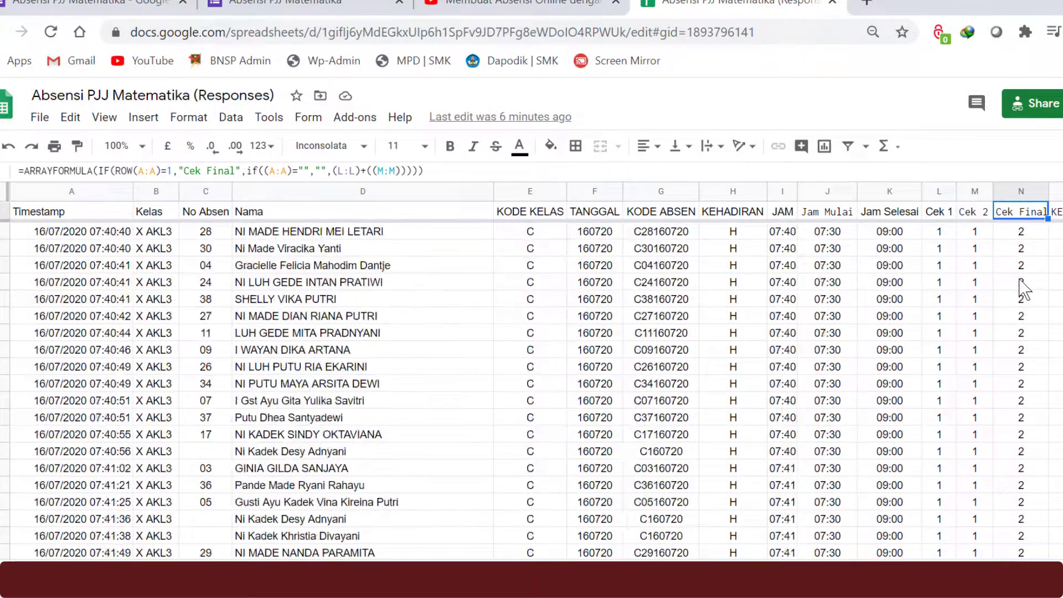
pyautogui.scroll(4, 1023, 288)
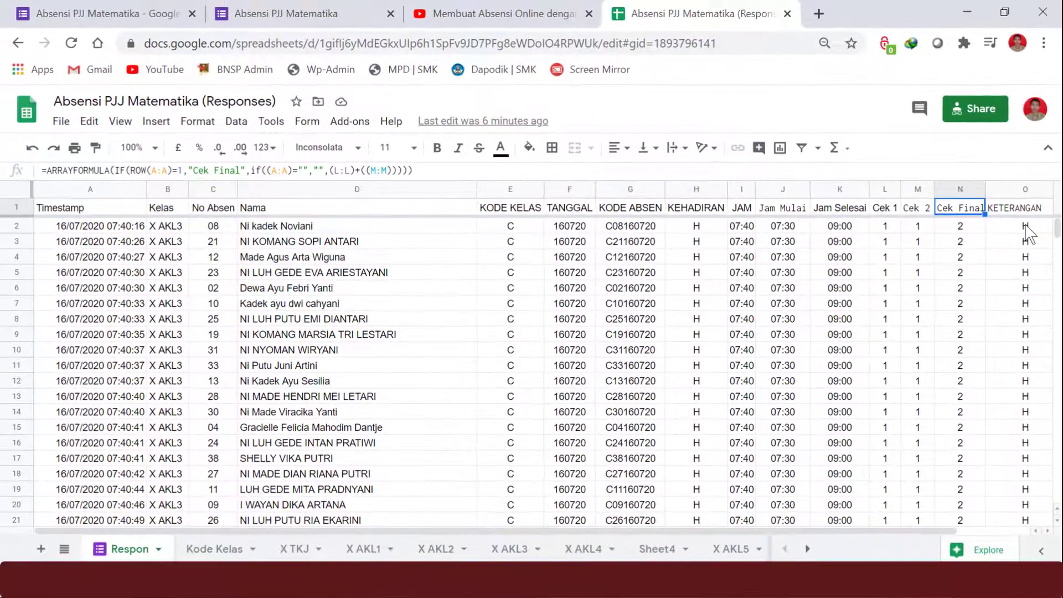
# Step: Examine the KETERANGAN formula in cell O1 with its H and TS outcomes, and compare it with the KEHADIRAN column's formula
pyautogui.click(1025, 228)
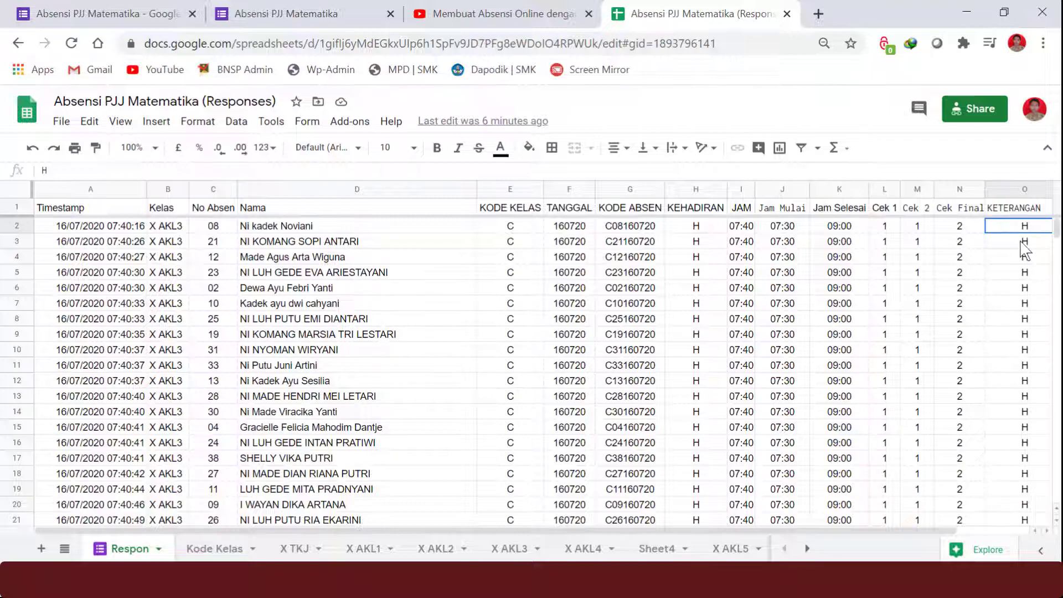
pyautogui.click(1024, 209)
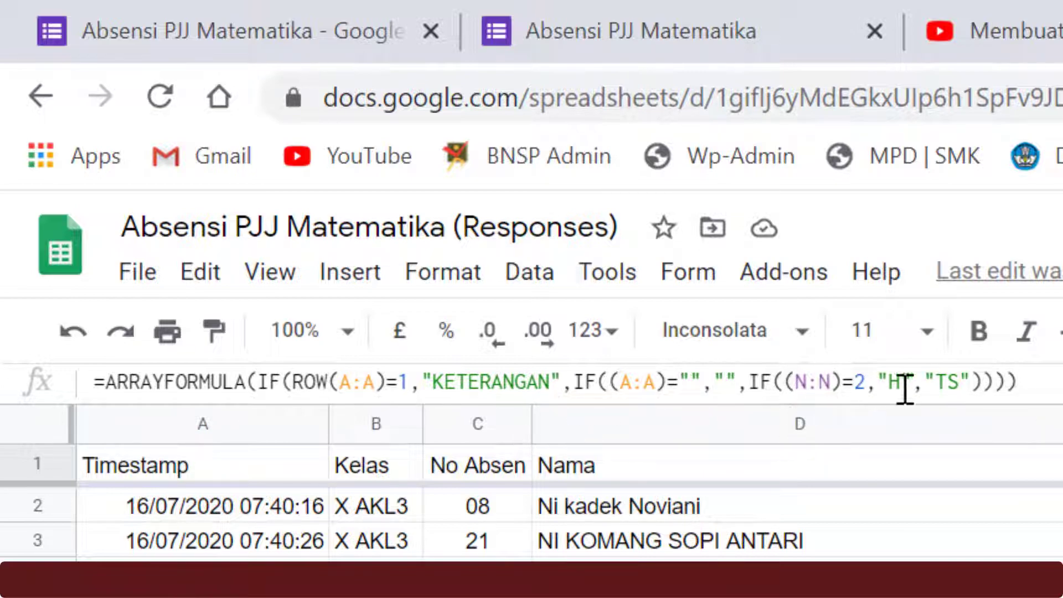
pyautogui.click(1049, 383)
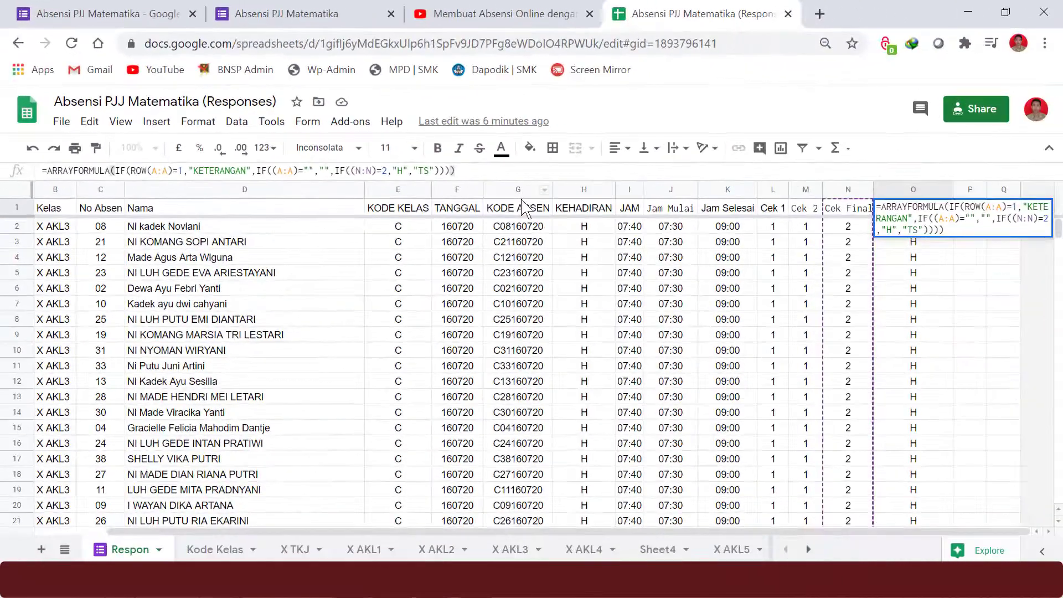
pyautogui.press('Return')
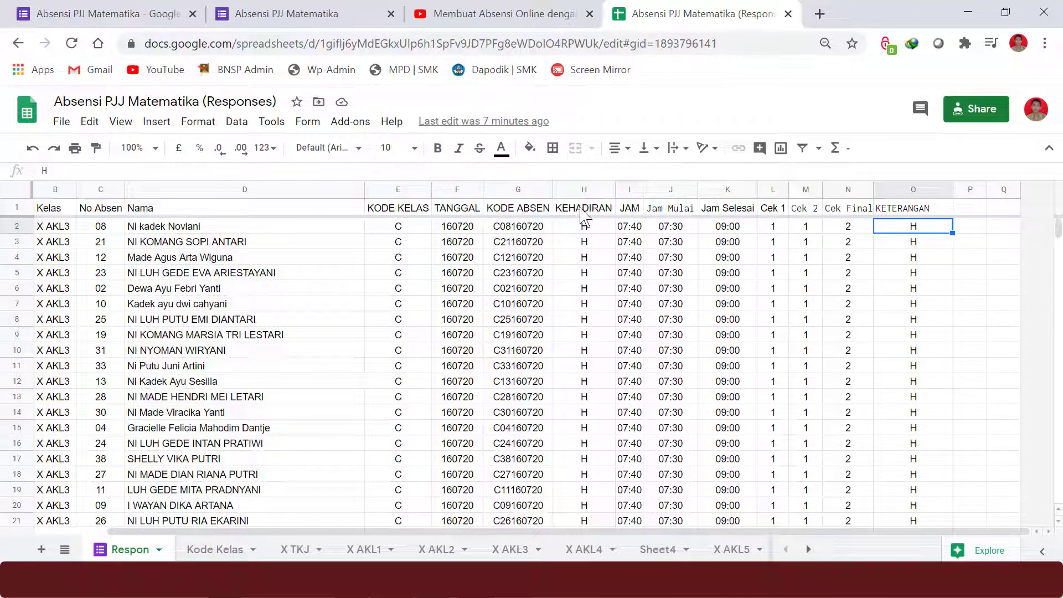
pyautogui.click(573, 189)
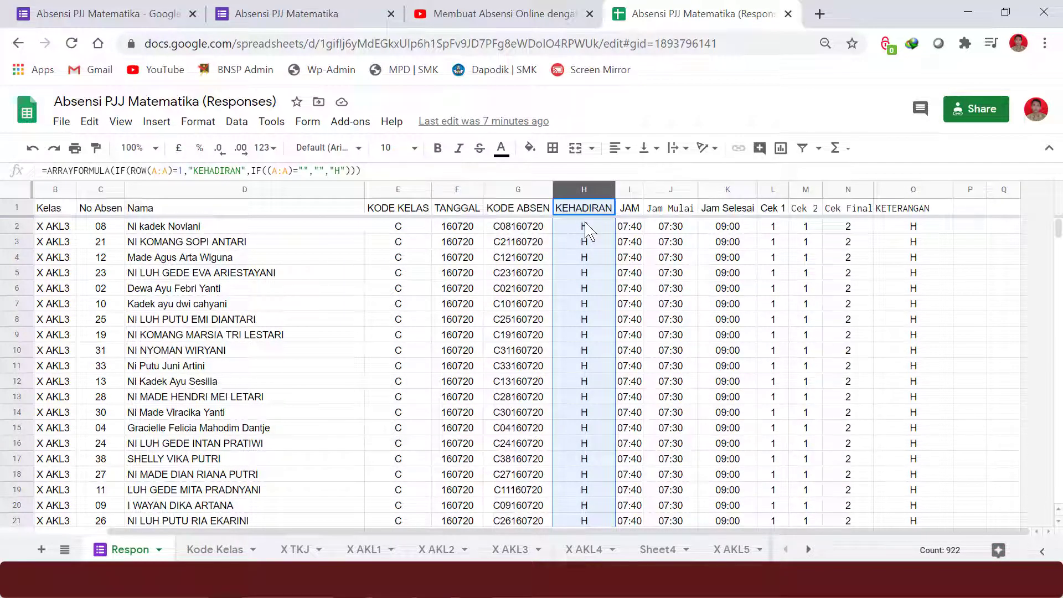
pyautogui.click(895, 190)
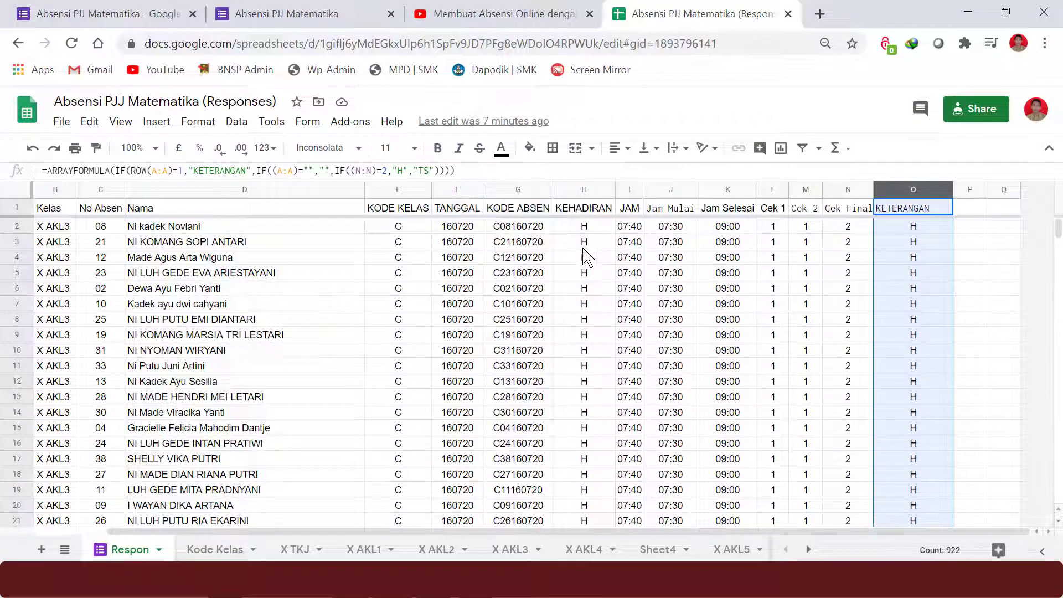
# Step: Look through the KETERANGAN column for a TS entry and inspect that row's JAM value
pyautogui.scroll(-1, 590, 259)
pyautogui.scroll(-11, 912, 297)
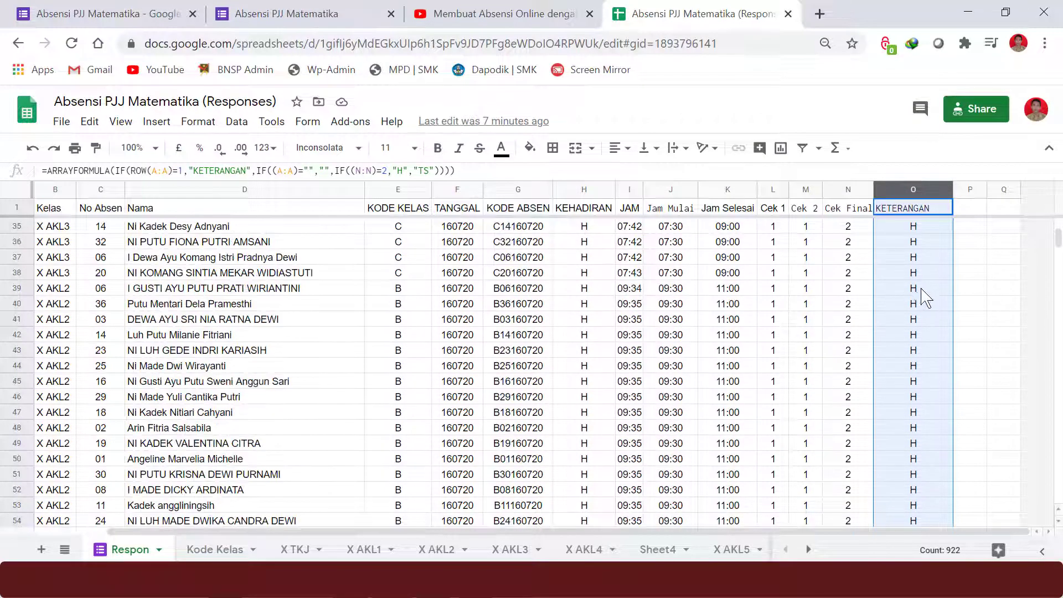
pyautogui.scroll(-16, 930, 299)
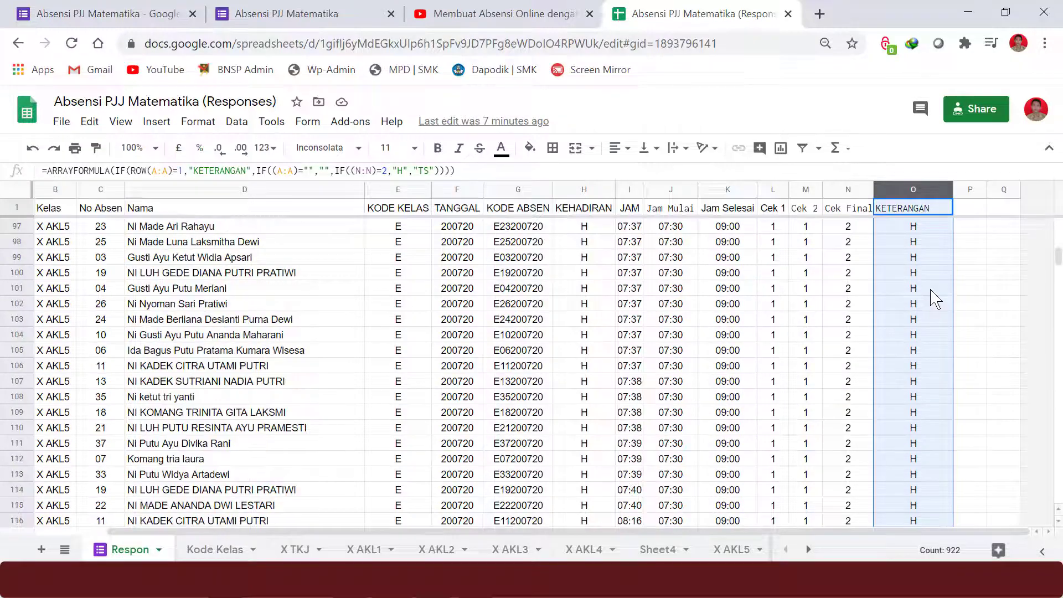
pyautogui.scroll(-19, 935, 299)
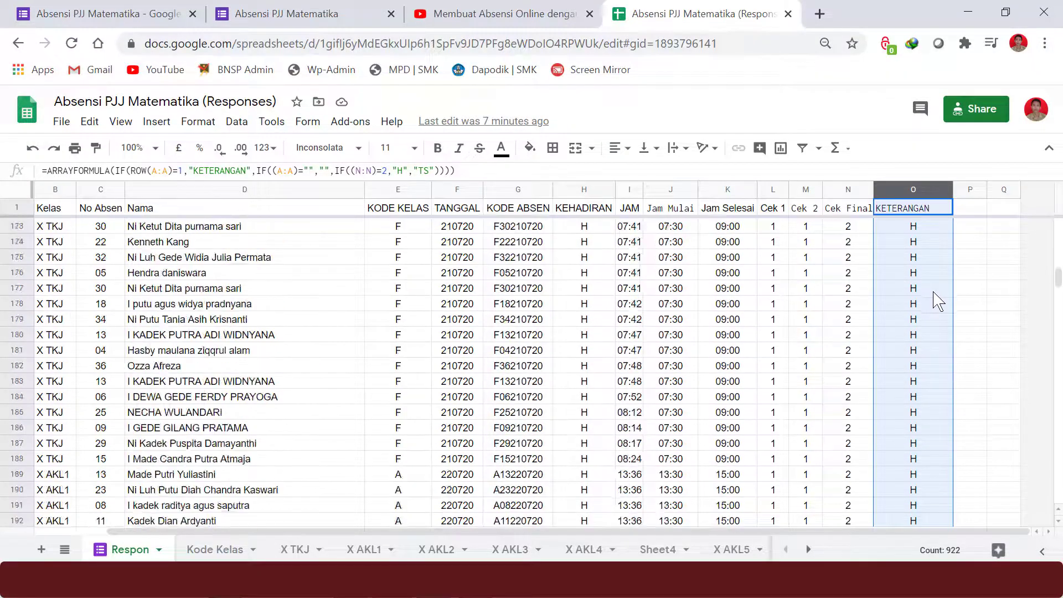
pyautogui.scroll(-20, 938, 302)
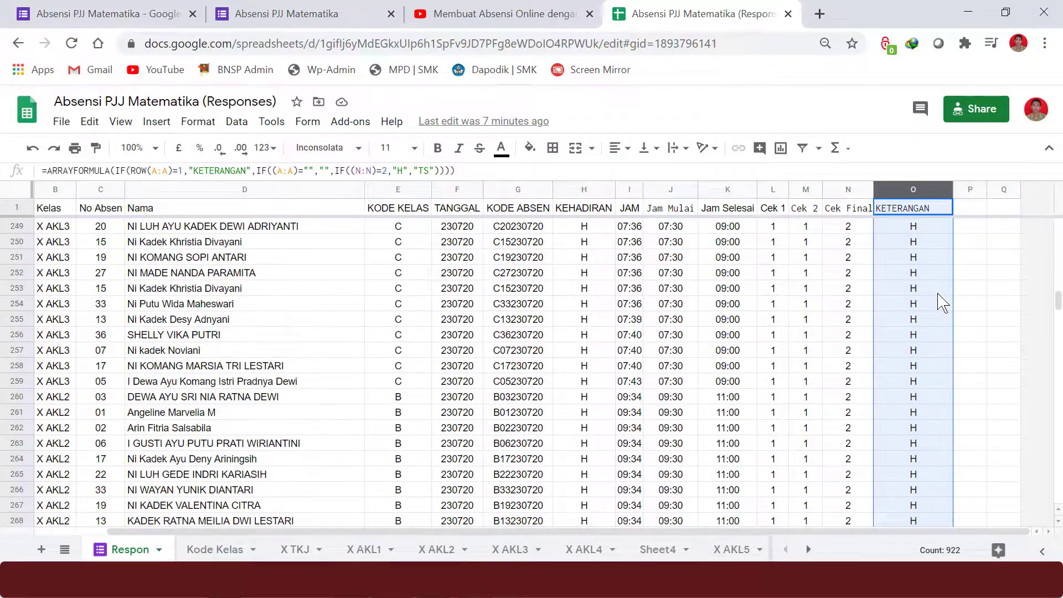
pyautogui.scroll(-16, 944, 305)
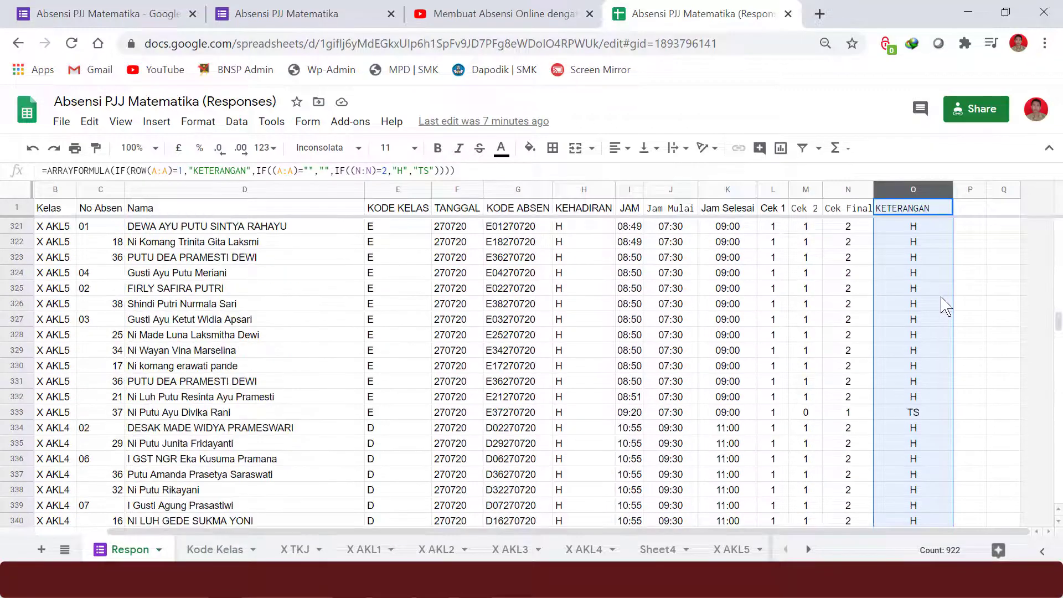
pyautogui.click(914, 277)
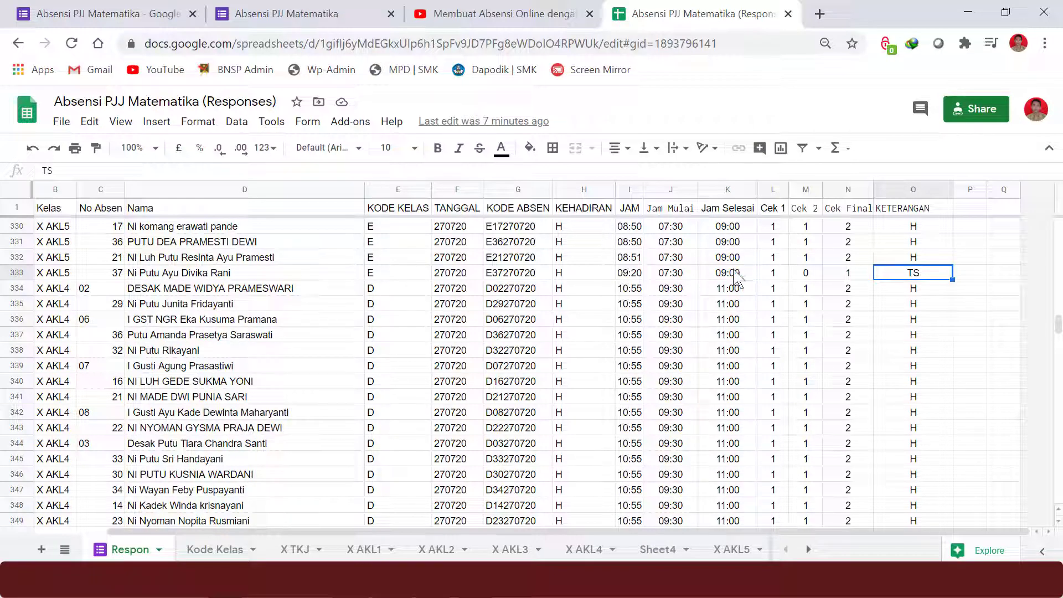
pyautogui.click(635, 274)
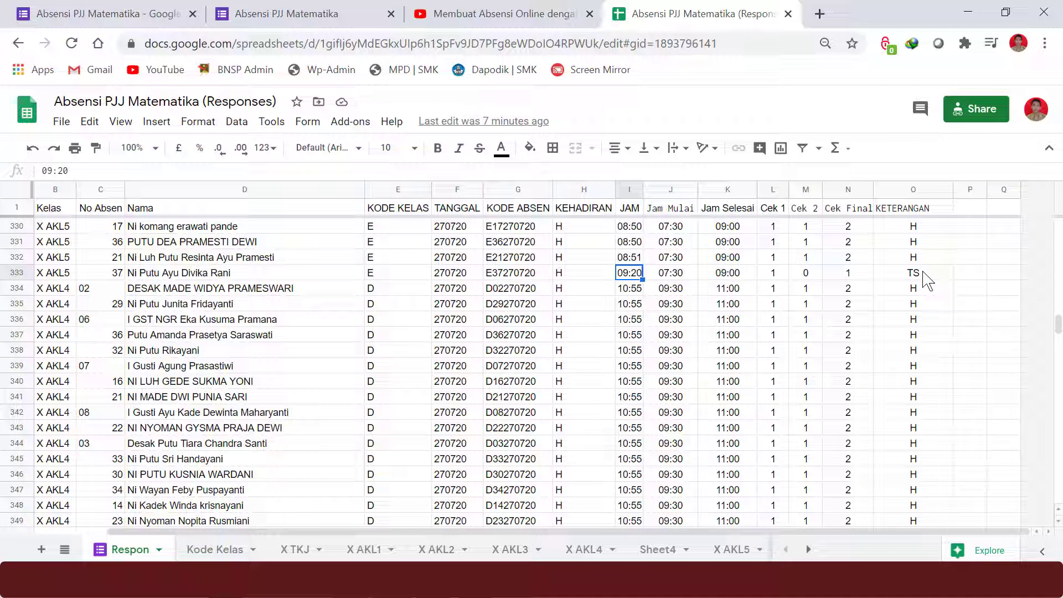
pyautogui.scroll(20, 926, 280)
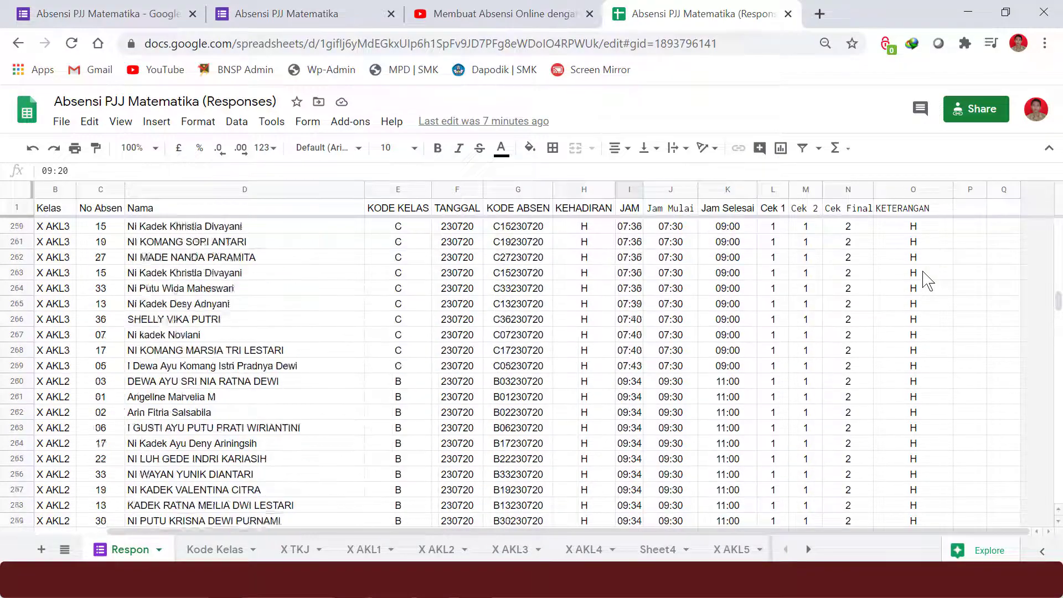
# Step: Return to the first rows of the Respon sheet and examine the attendance lookup formula in cell C5 of the X TKJ sheet
pyautogui.scroll(20, 926, 280)
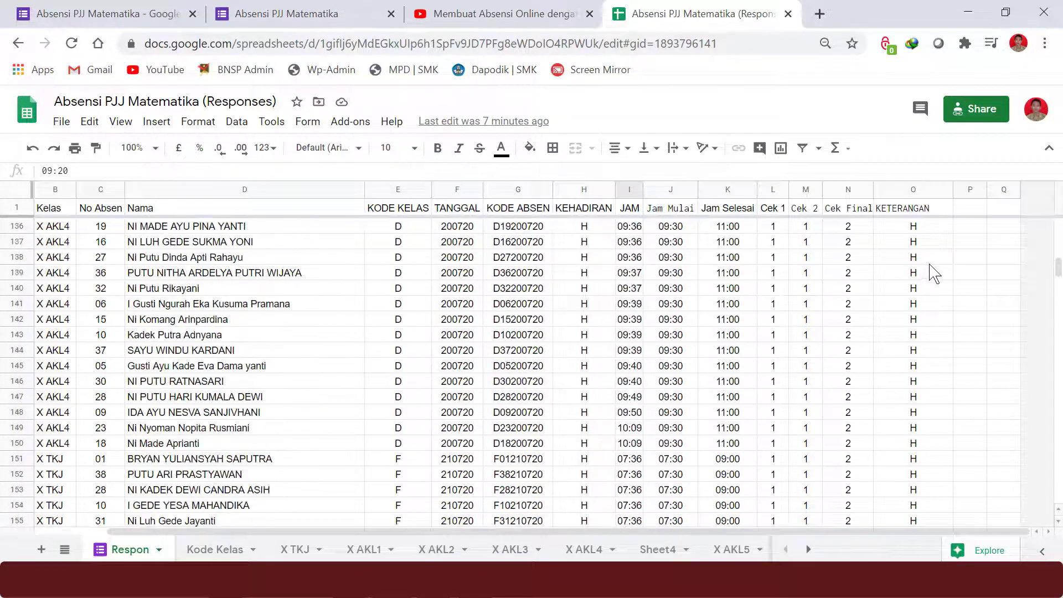
pyautogui.scroll(20, 933, 273)
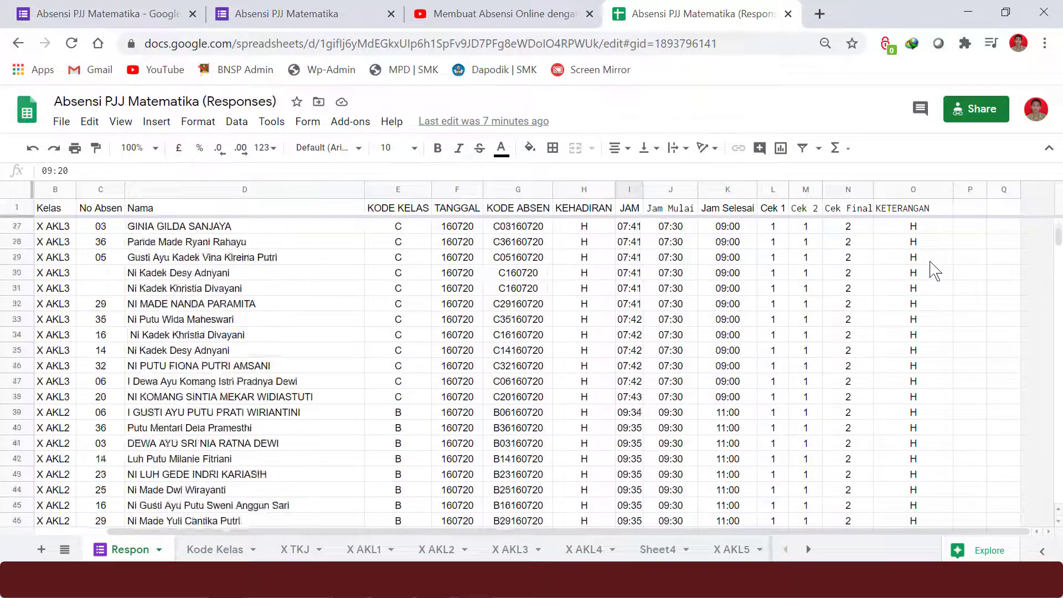
pyautogui.scroll(9, 933, 272)
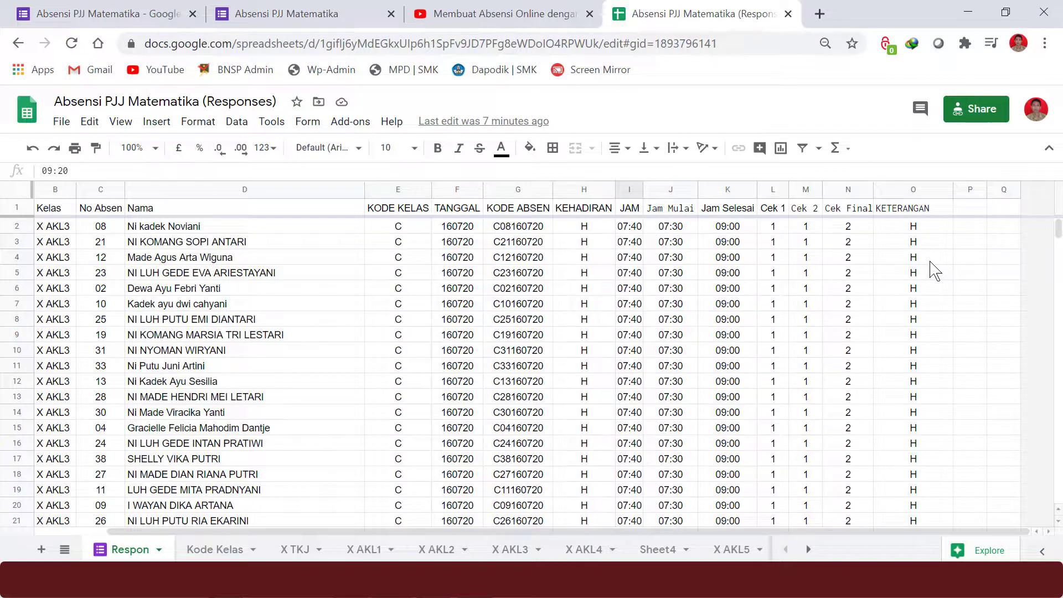
pyautogui.click(299, 550)
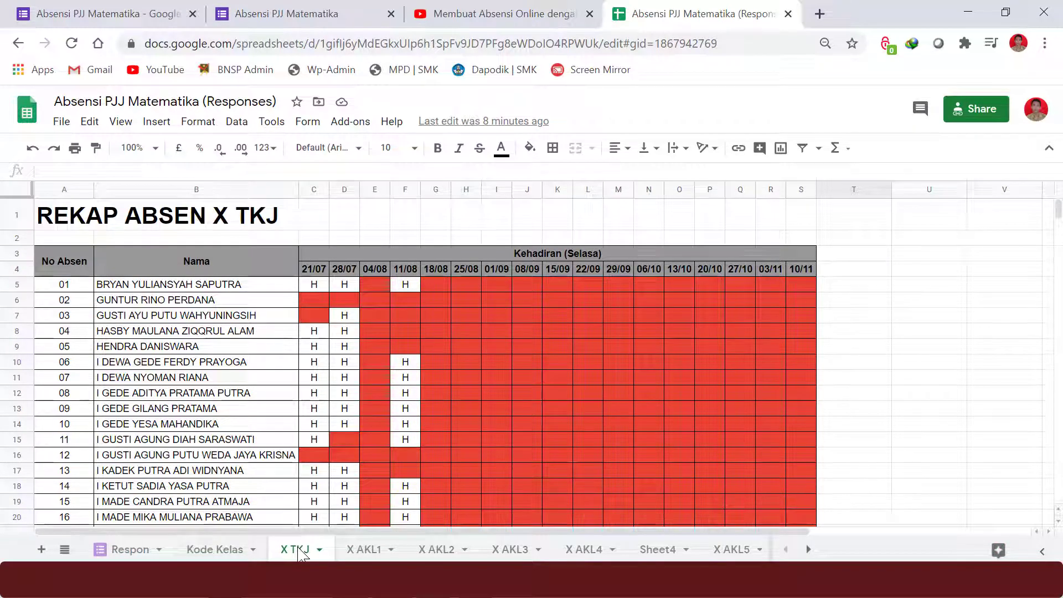
pyautogui.click(315, 289)
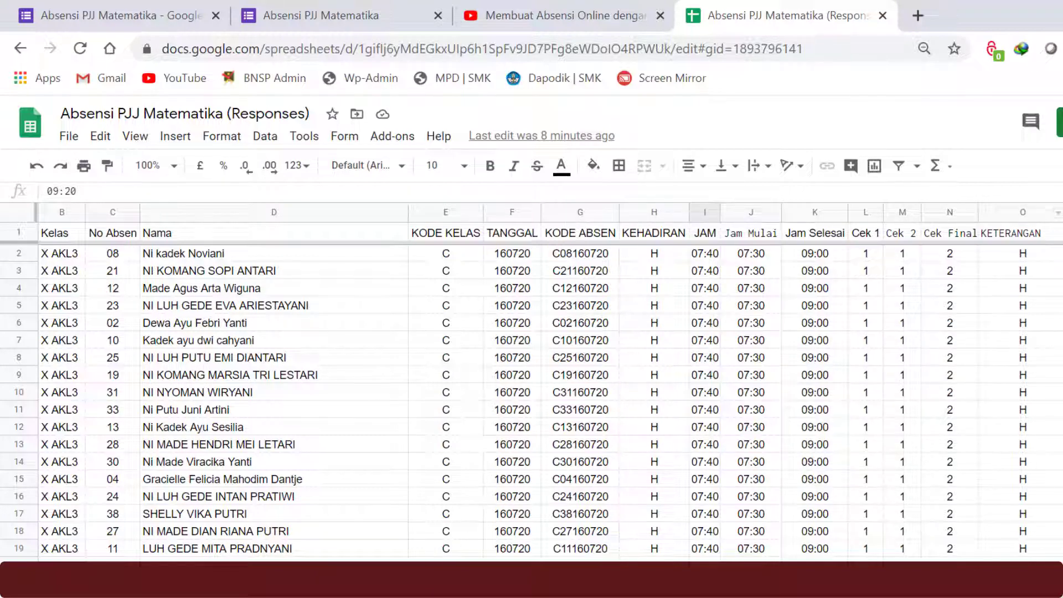
pyautogui.click(443, 587)
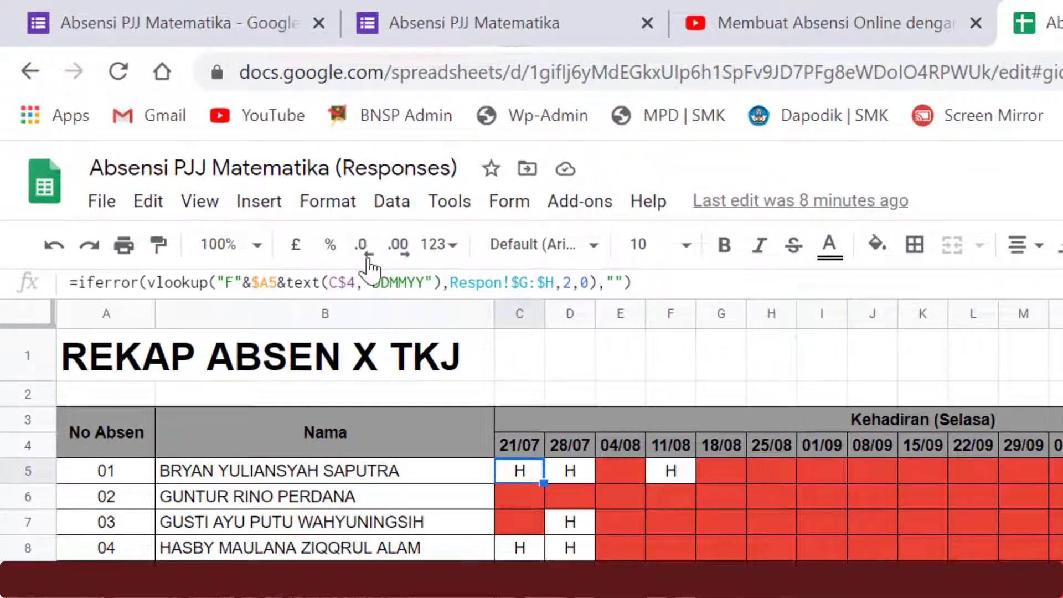
# Step: Change the lookup in cell C5 of X TKJ to use the range Respon!$G:$O and column index 9
pyautogui.click(551, 282)
pyautogui.press('BackSpace')
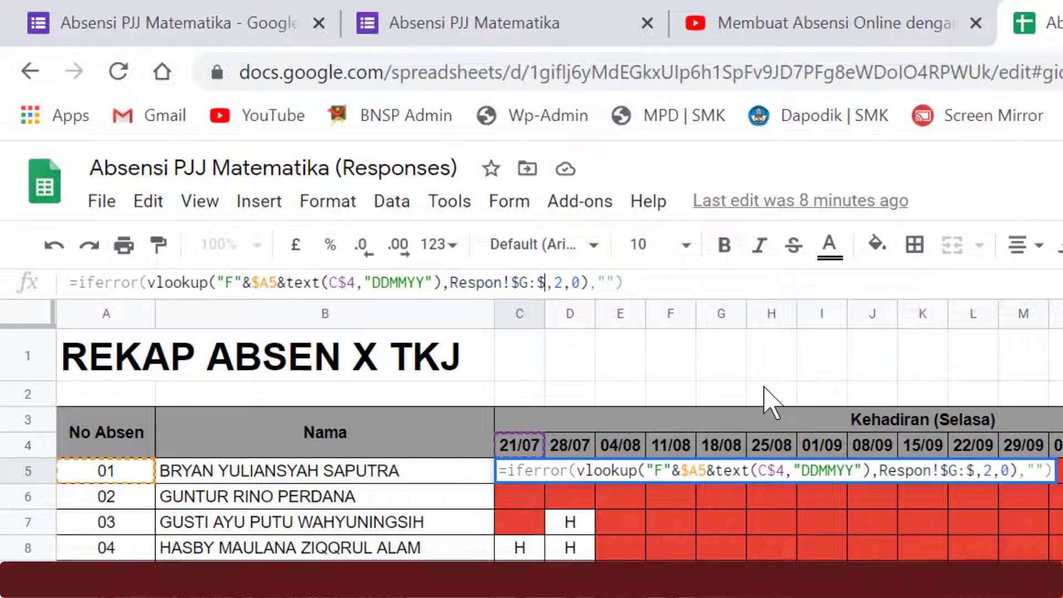
pyautogui.write('o')
pyautogui.press('BackSpace')
pyautogui.write('O')
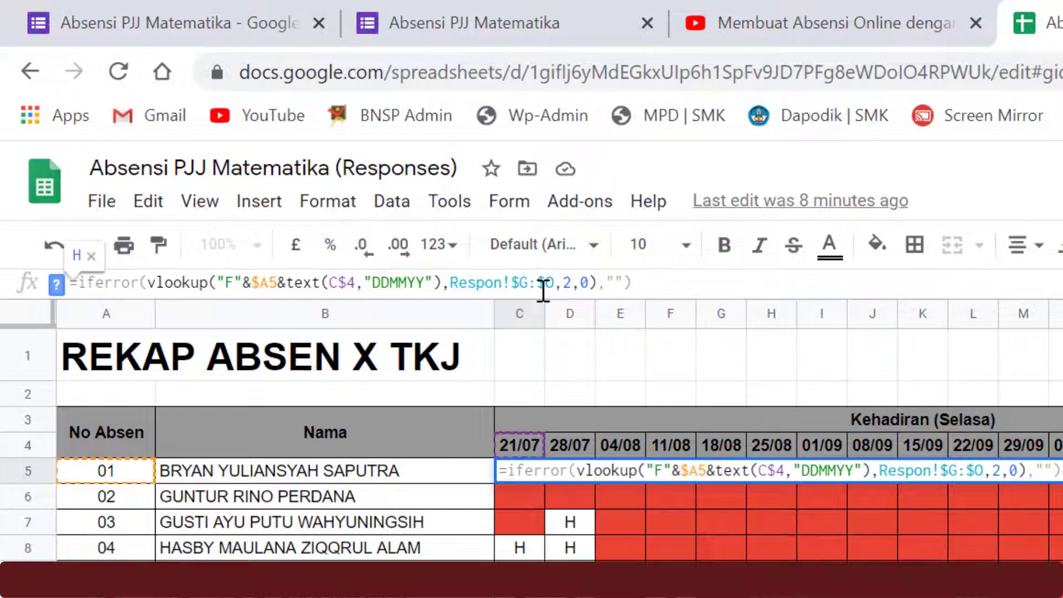
pyautogui.click(570, 287)
pyautogui.press('BackSpace')
pyautogui.write('9')
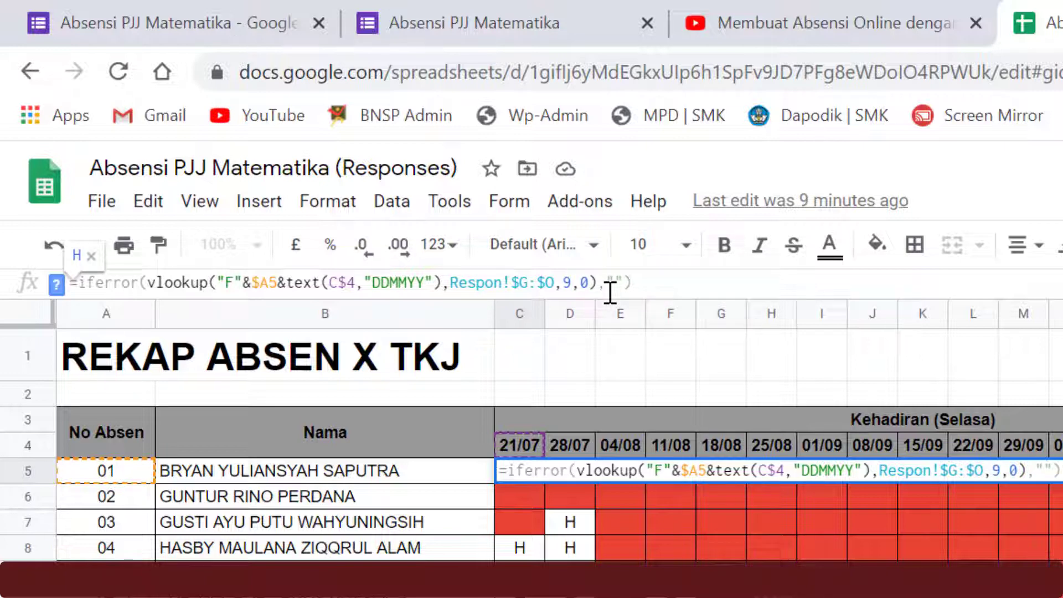
pyautogui.press('Return')
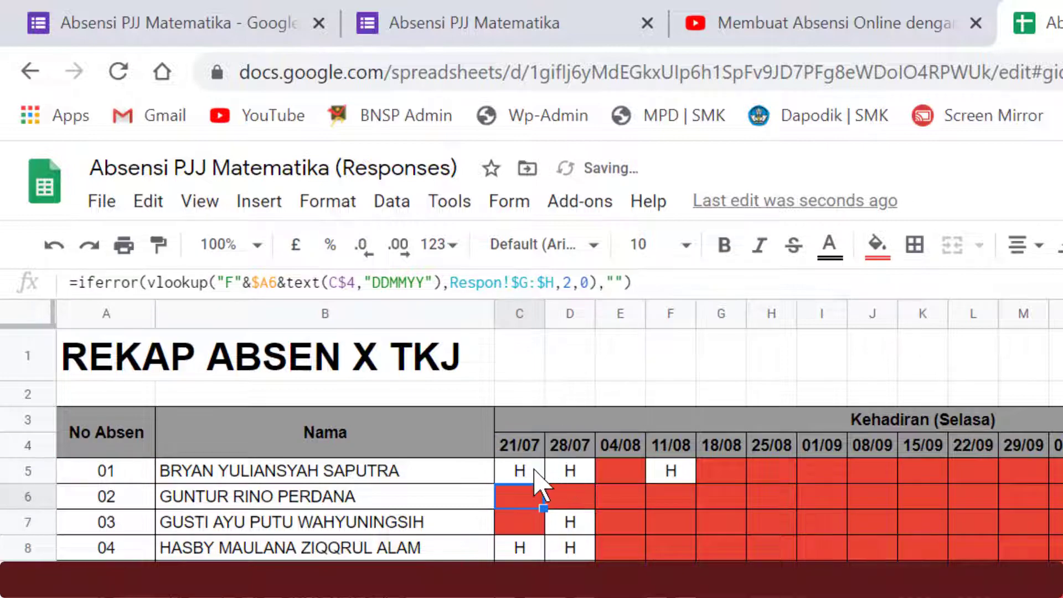
# Step: Fill the C5 formula across the whole X TKJ attendance grid, from column C to S and for all student rows
pyautogui.click(535, 469)
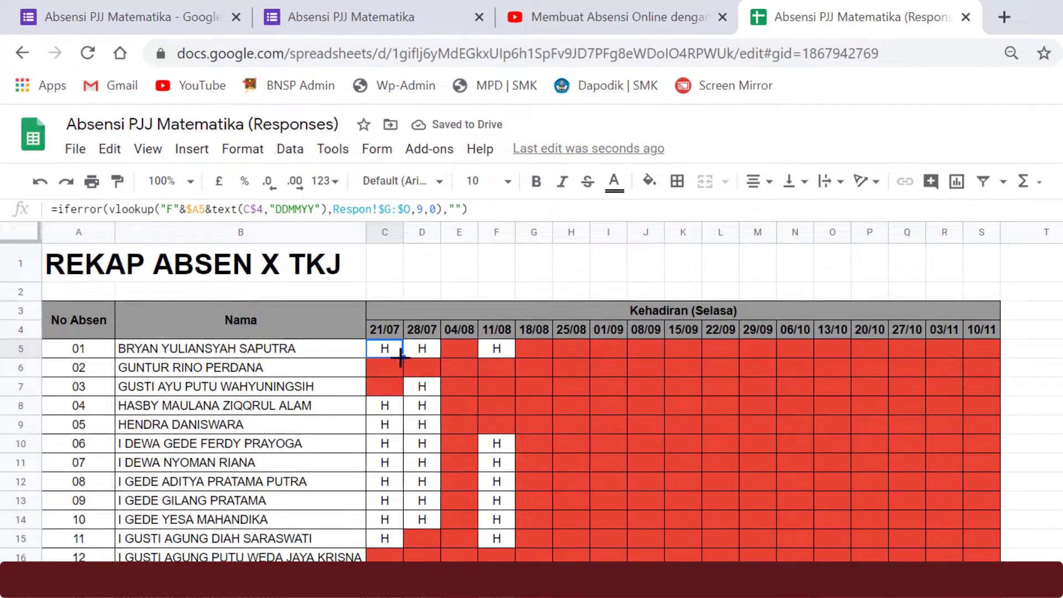
pyautogui.moveTo(404, 359); pyautogui.dragTo(991, 568)
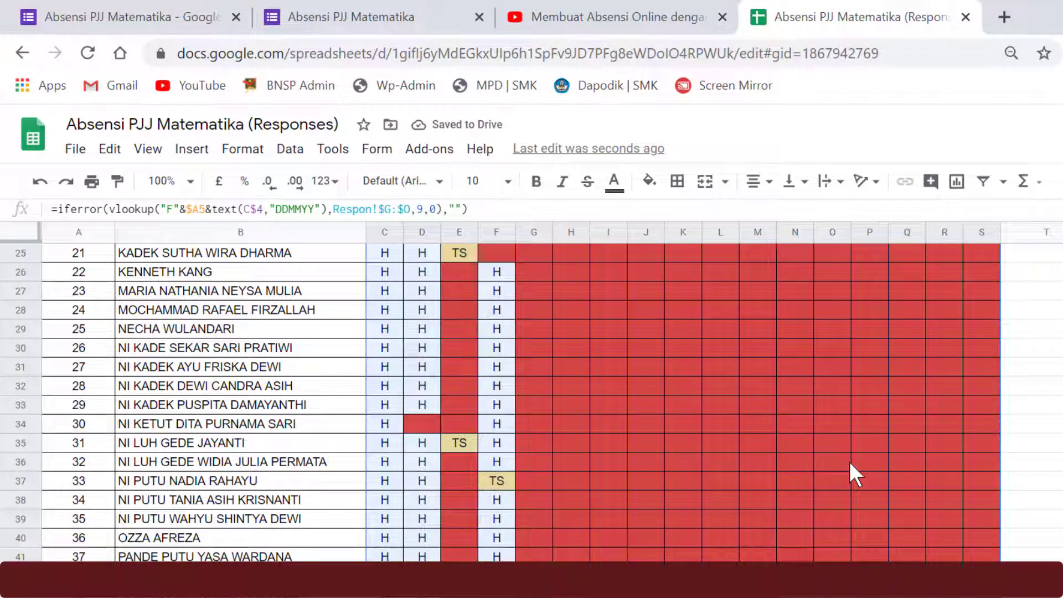
pyautogui.scroll(5, 849, 460)
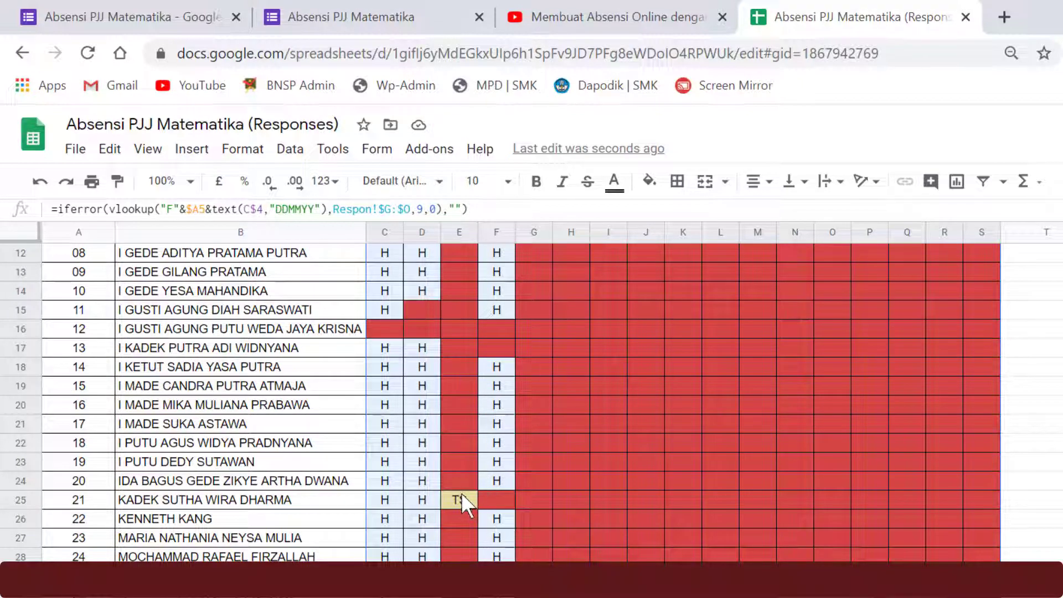
pyautogui.click(760, 450)
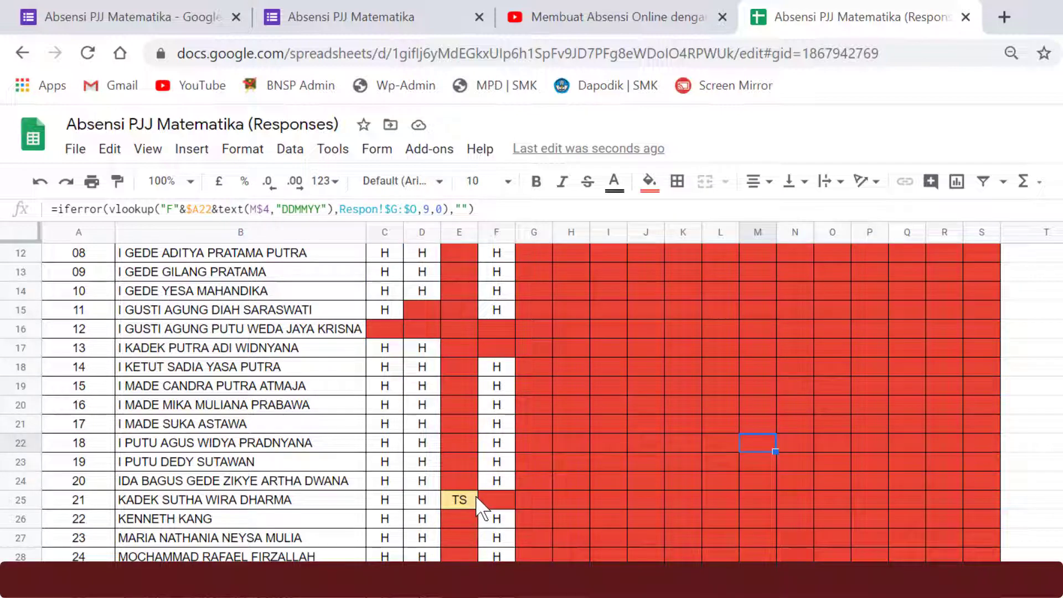
# Step: Look through the X TKJ attendance grid for TS entries under the dated columns
pyautogui.scroll(4, 488, 481)
pyautogui.scroll(-5, 488, 479)
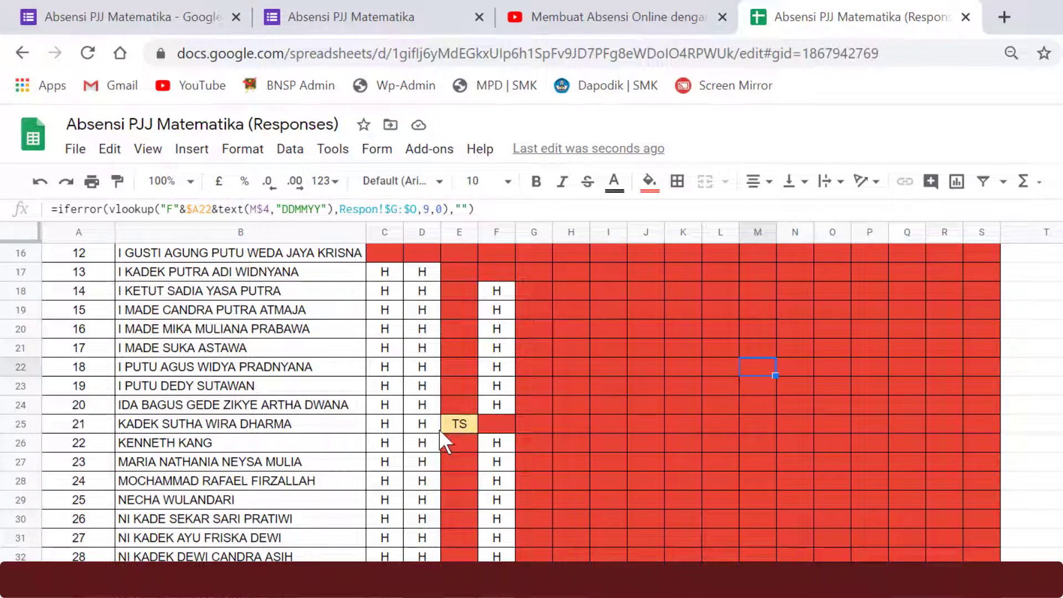
pyautogui.scroll(2, 480, 443)
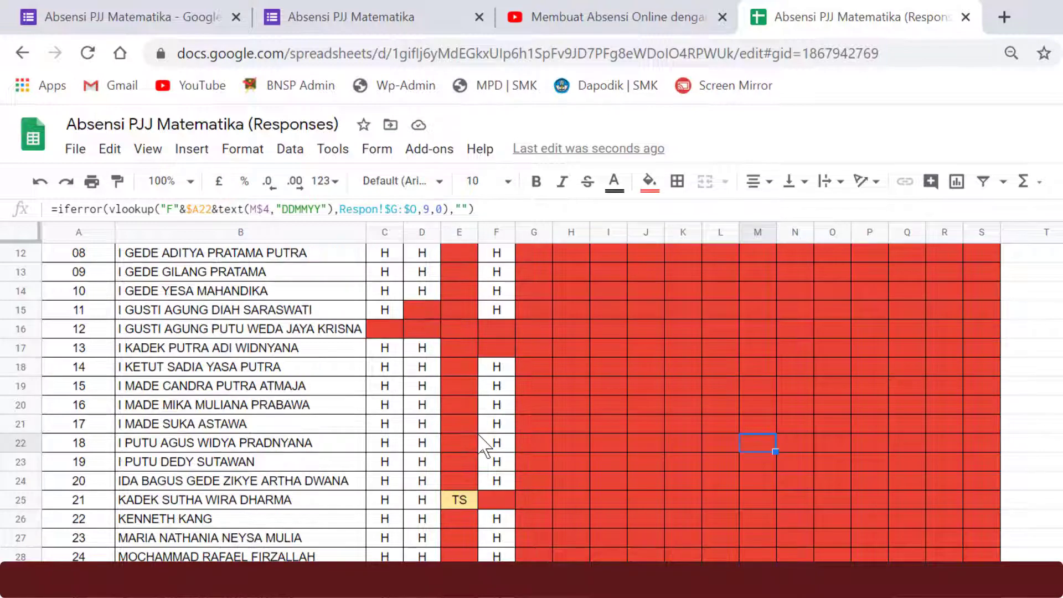
pyautogui.scroll(-2, 480, 434)
pyautogui.scroll(8, 480, 434)
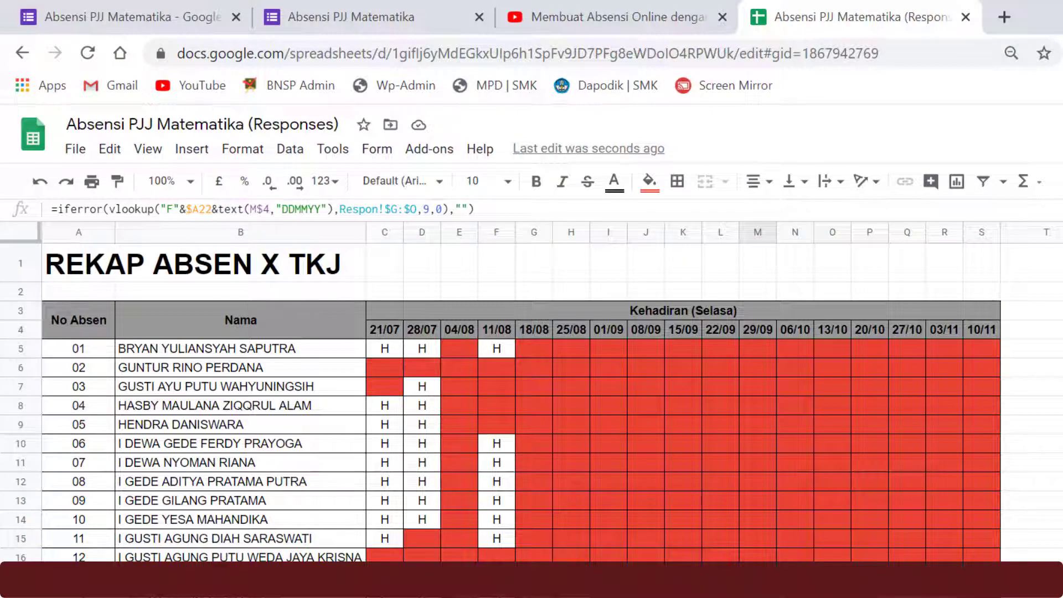
# Step: In cell C5 of the X AKL4 sheet, change the lookup to range Respon!$G:$O and column index 9
pyautogui.click(421, 579)
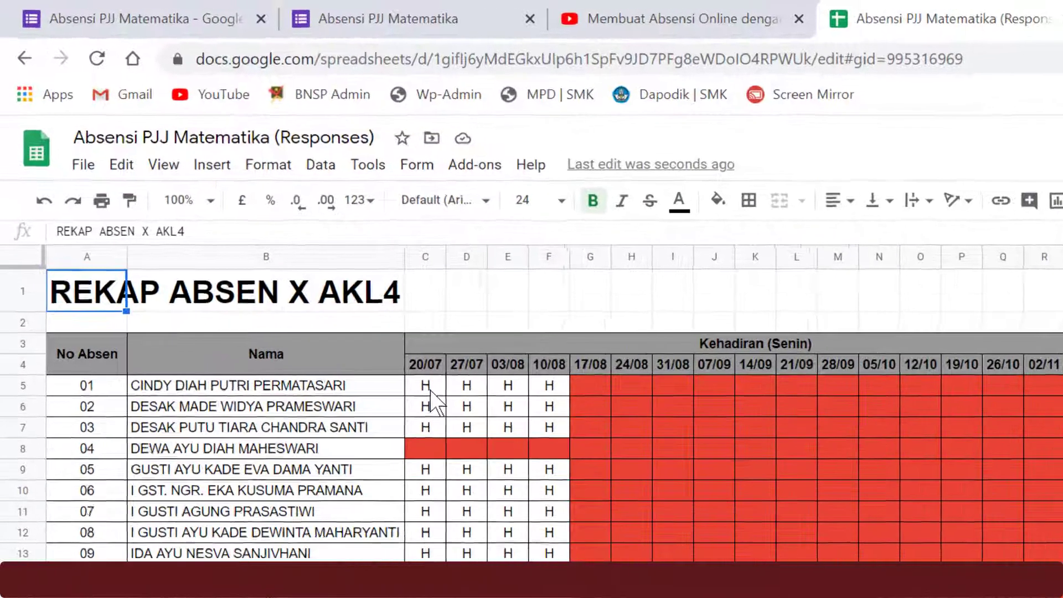
pyautogui.click(385, 348)
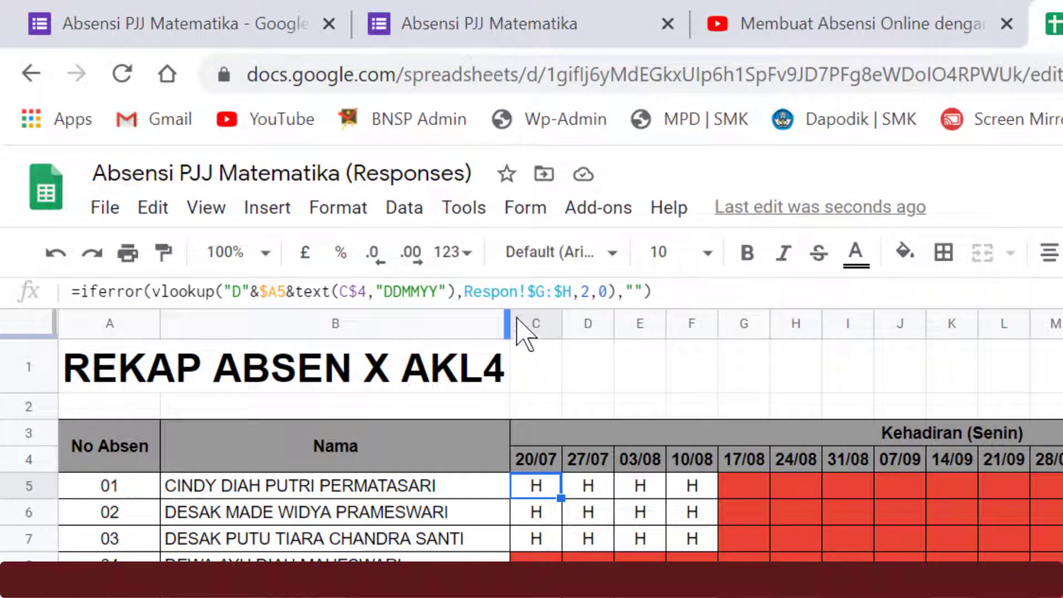
pyautogui.click(570, 294)
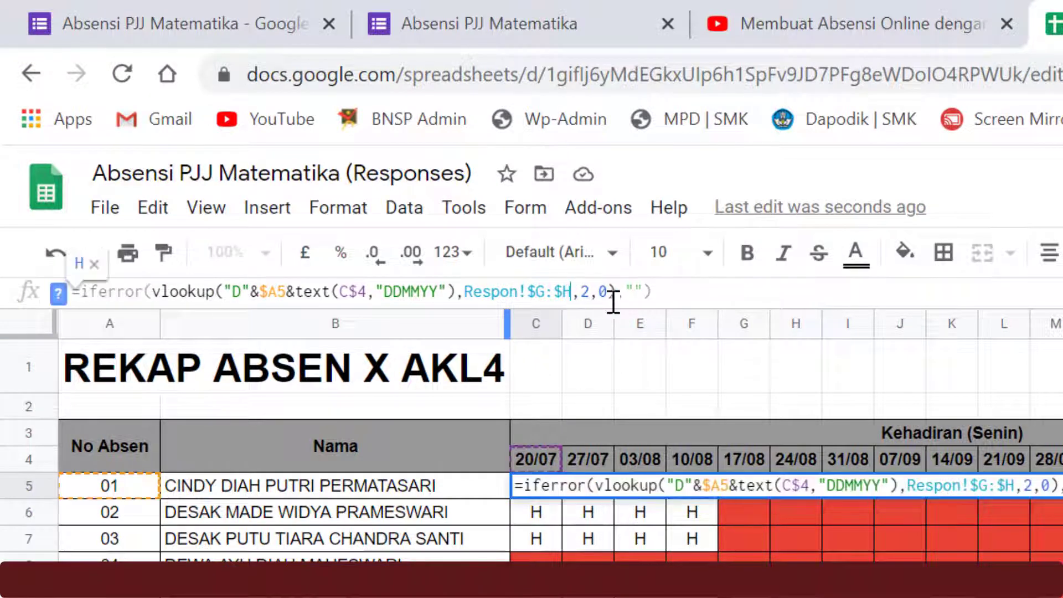
pyautogui.press('BackSpace')
pyautogui.write('d')
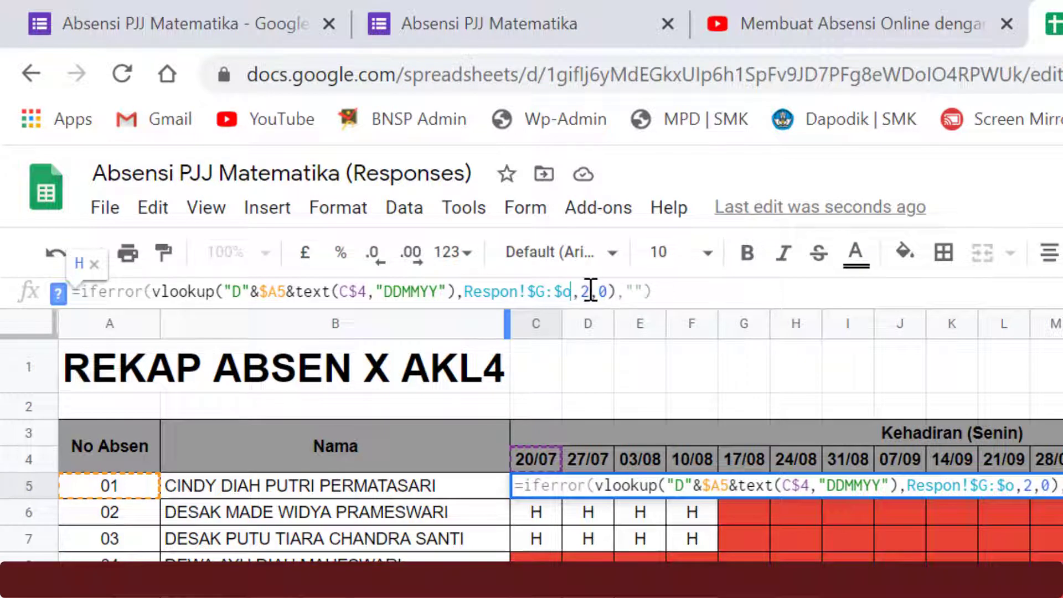
pyautogui.write('9')
pyautogui.press('Return')
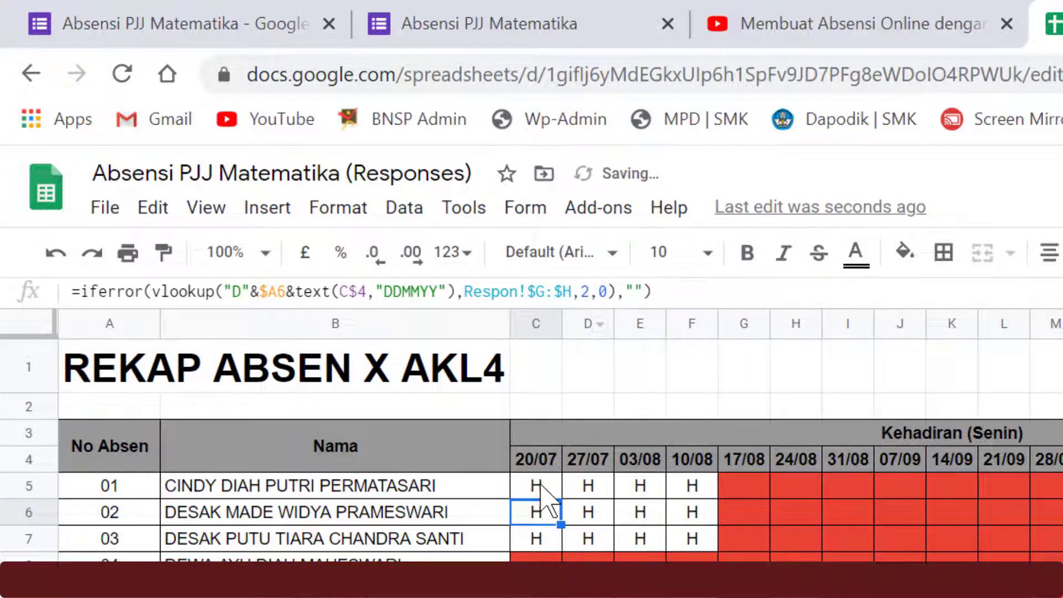
# Step: Fill the C5 formula over the entire X AKL4 attendance grid through column S and look over the H and TS entries
pyautogui.press('Up')
pyautogui.moveTo(558, 496); pyautogui.dragTo(1004, 553)
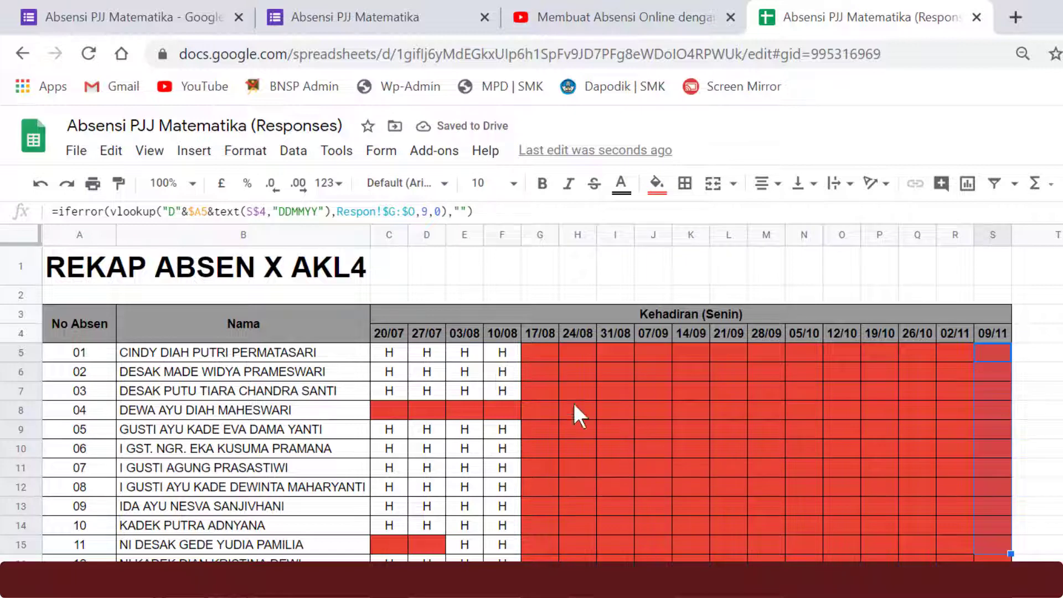
pyautogui.moveTo(387, 356); pyautogui.dragTo(1002, 559)
pyautogui.scroll(5, 771, 460)
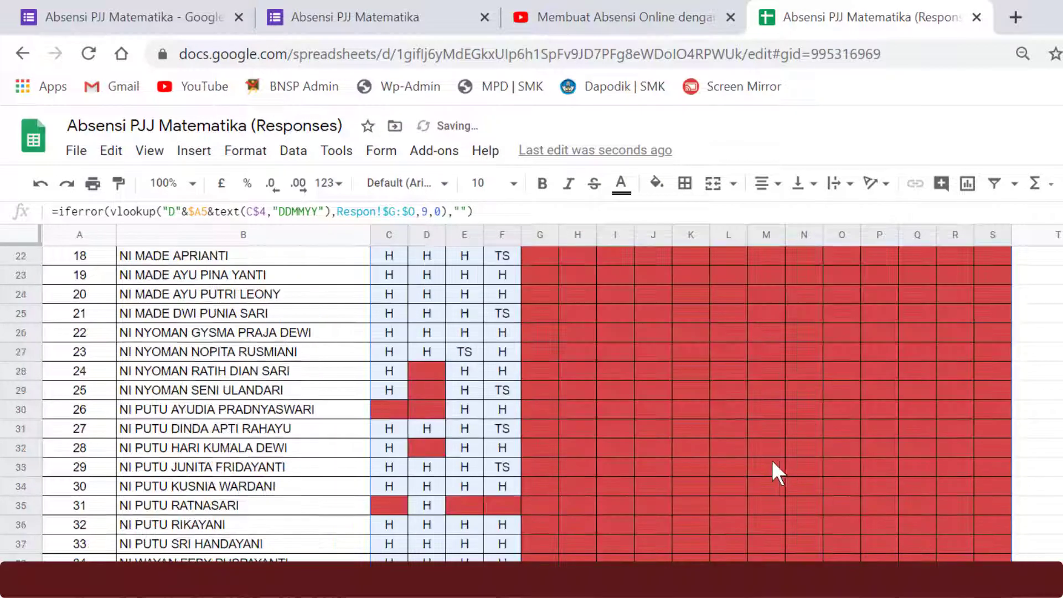
pyautogui.scroll(2, 710, 462)
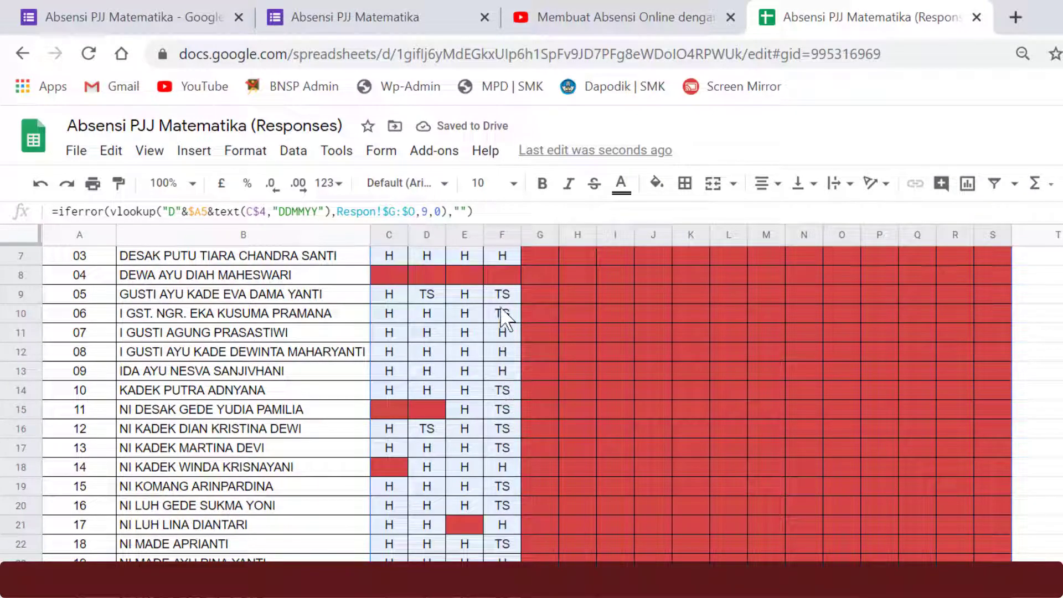
pyautogui.scroll(2, 507, 409)
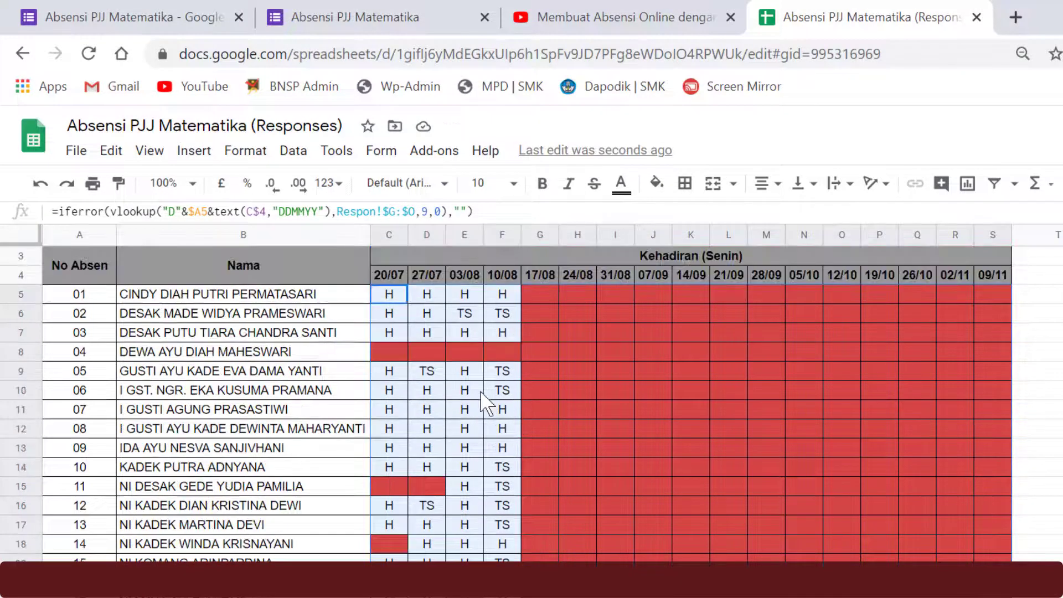
pyautogui.click(480, 394)
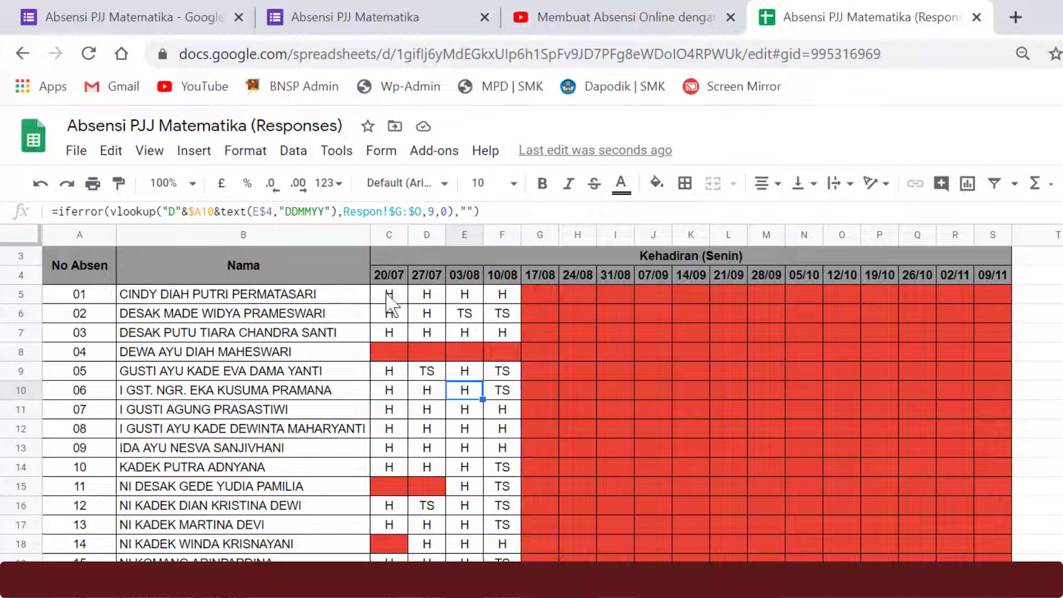
# Step: Add a conditional formatting rule to C5:S42 of the X AKL4 sheet that fills cells containing the text TS with light yellow
pyautogui.moveTo(389, 299)
pyautogui.mouseDown()
pyautogui.moveTo(991, 368)
pyautogui.moveTo(1003, 581)
pyautogui.moveTo(929, 595)
pyautogui.moveTo(918, 546)
pyautogui.moveTo(925, 524)
pyautogui.mouseUp()
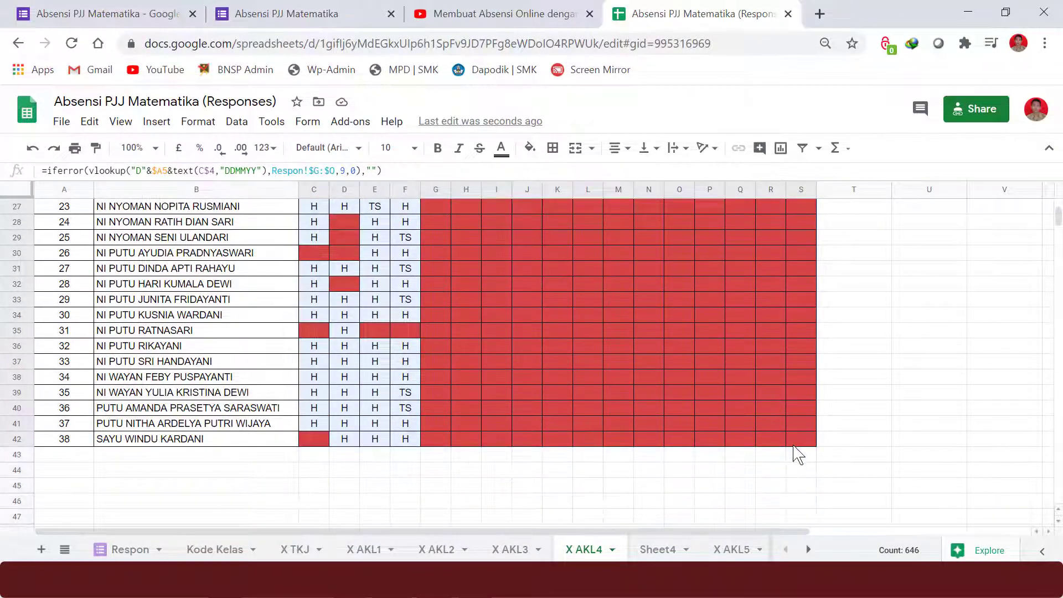
pyautogui.moveTo(797, 455); pyautogui.dragTo(797, 456)
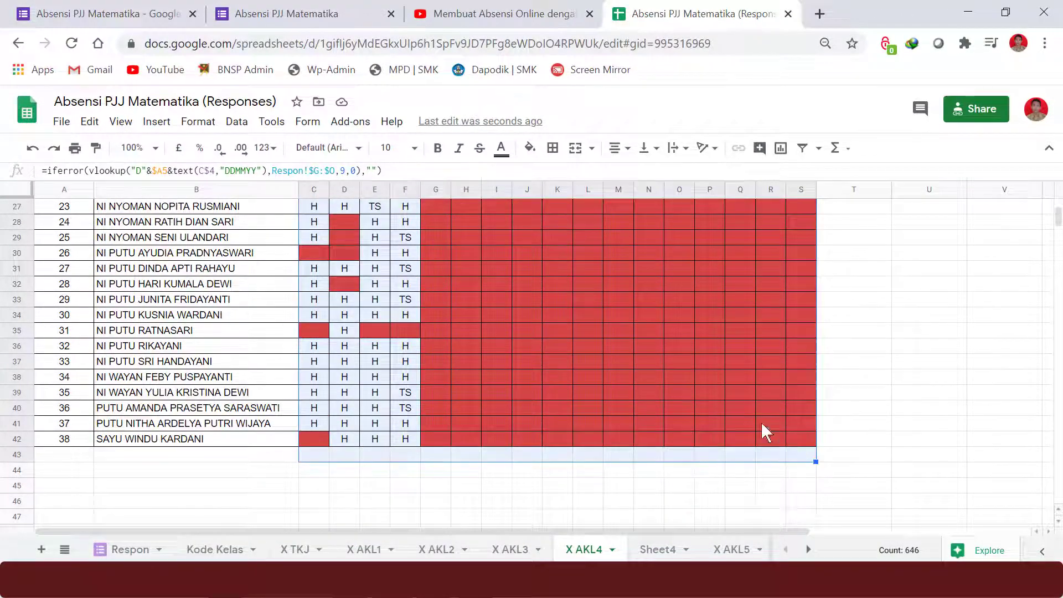
pyautogui.moveTo(579, 353); pyautogui.dragTo(568, 324)
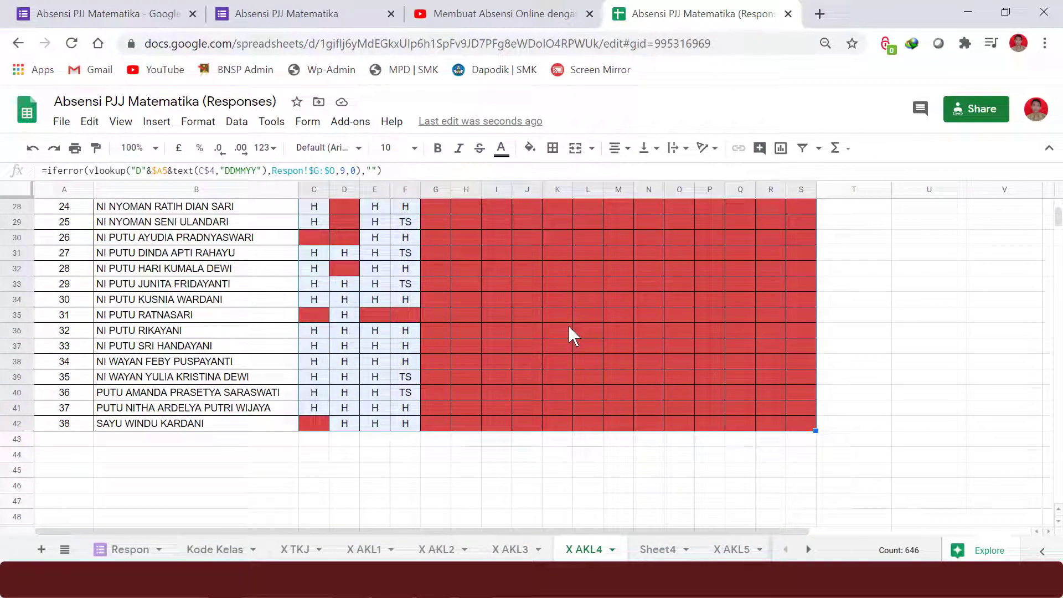
pyautogui.click(198, 122)
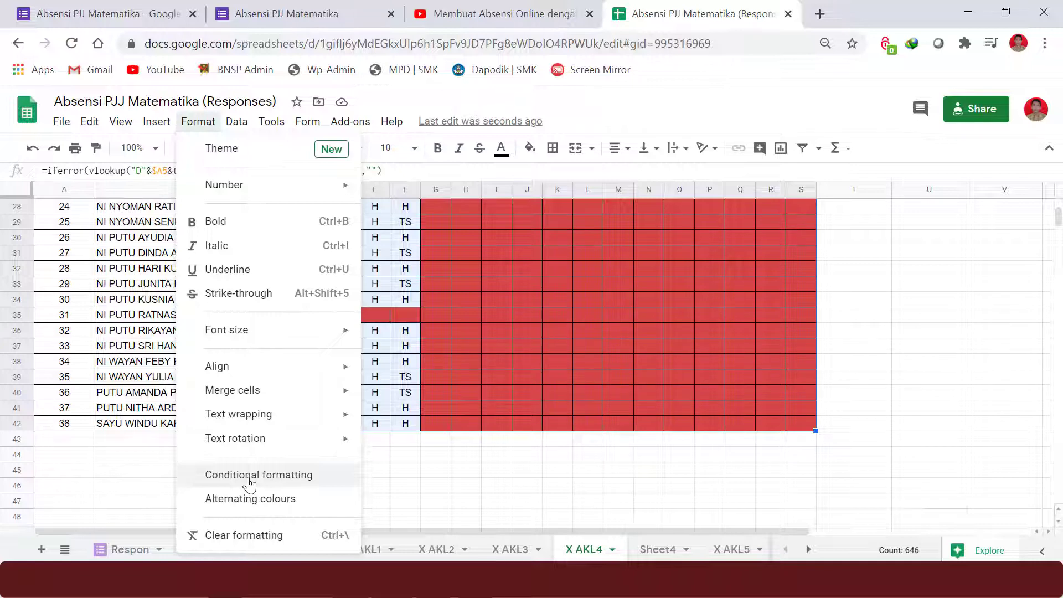
pyautogui.click(249, 475)
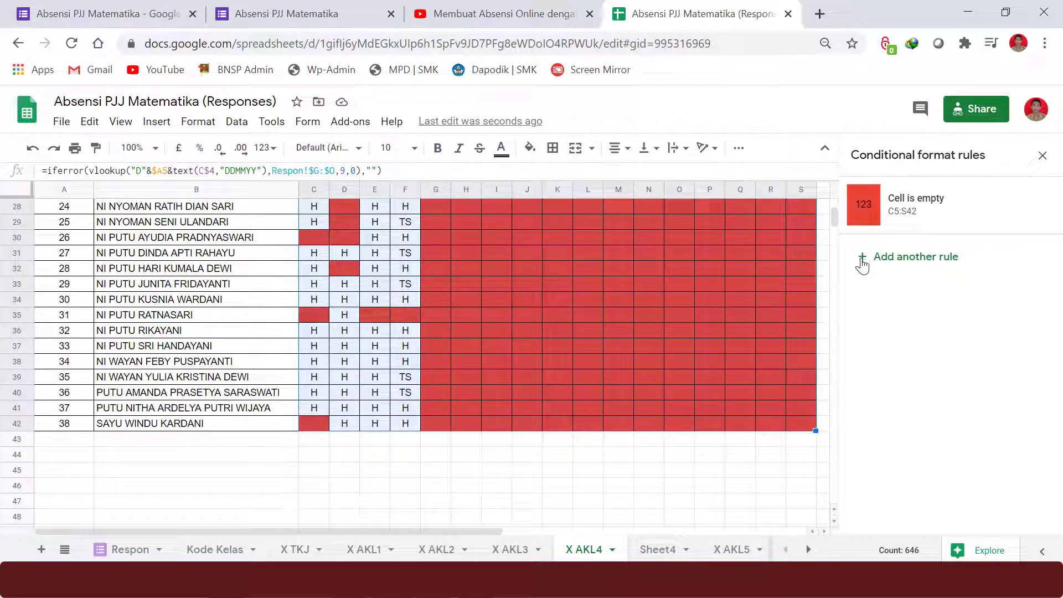
pyautogui.click(862, 260)
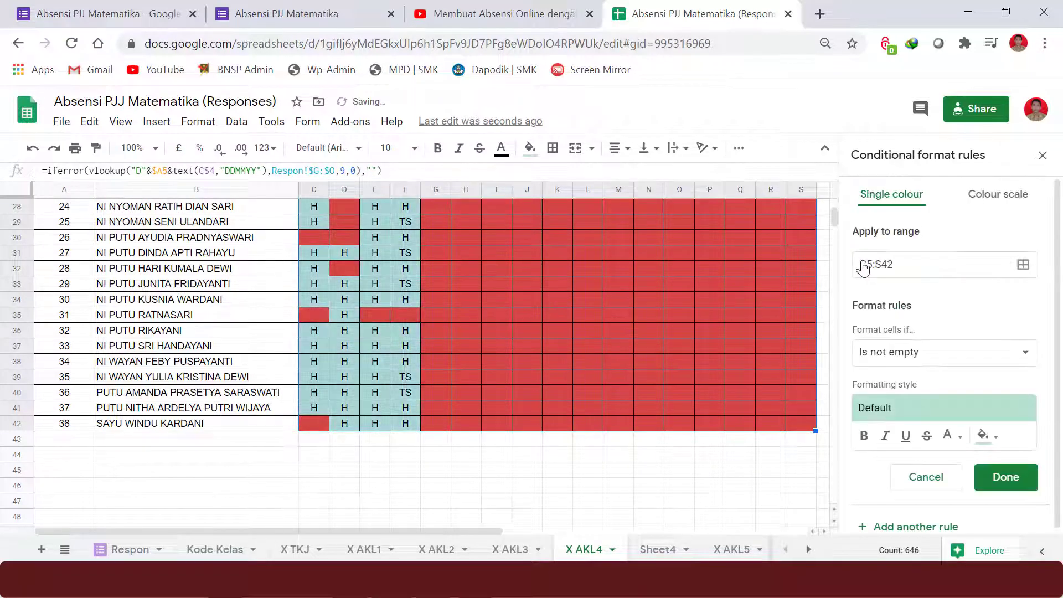
pyautogui.click(1016, 360)
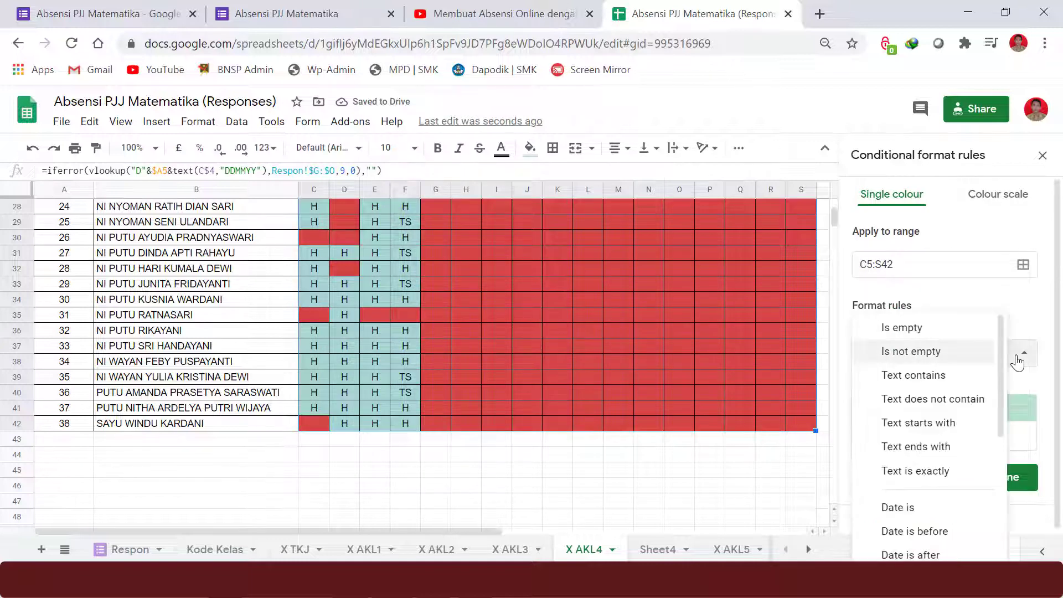
pyautogui.click(947, 381)
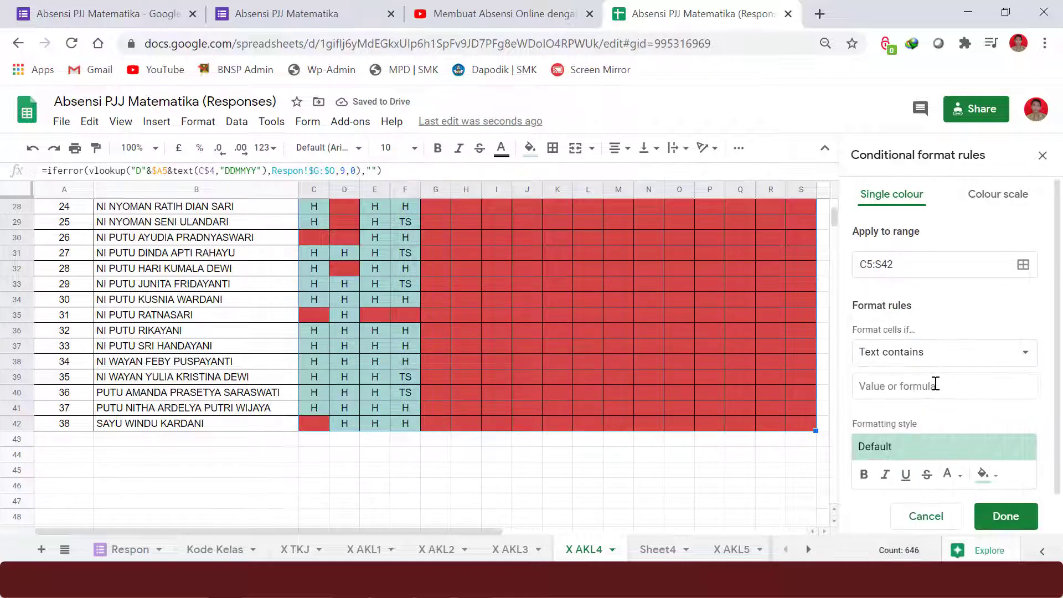
pyautogui.click(935, 383)
pyautogui.write('TS')
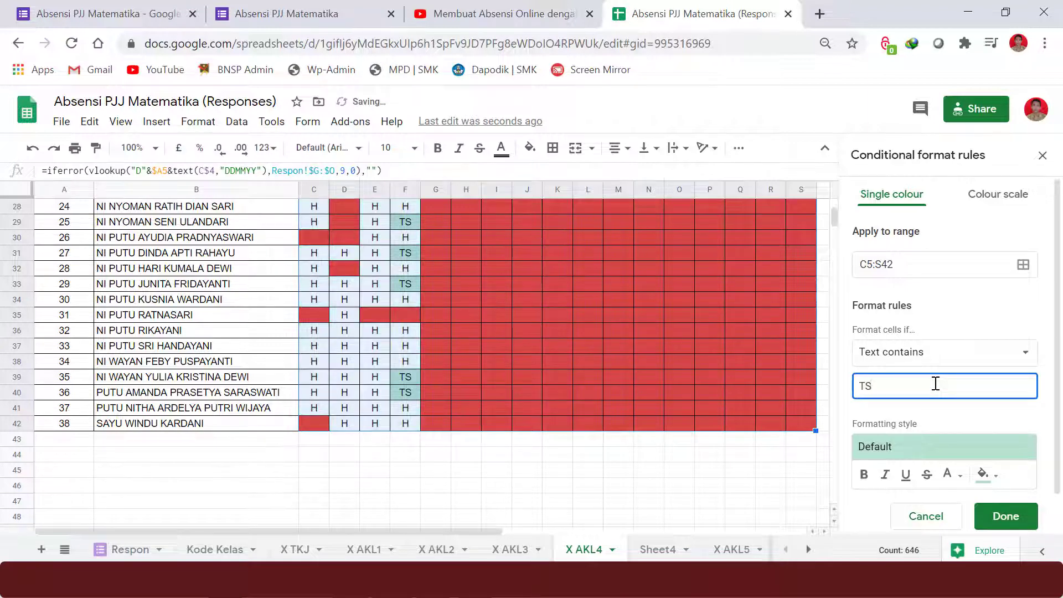
pyautogui.click(983, 474)
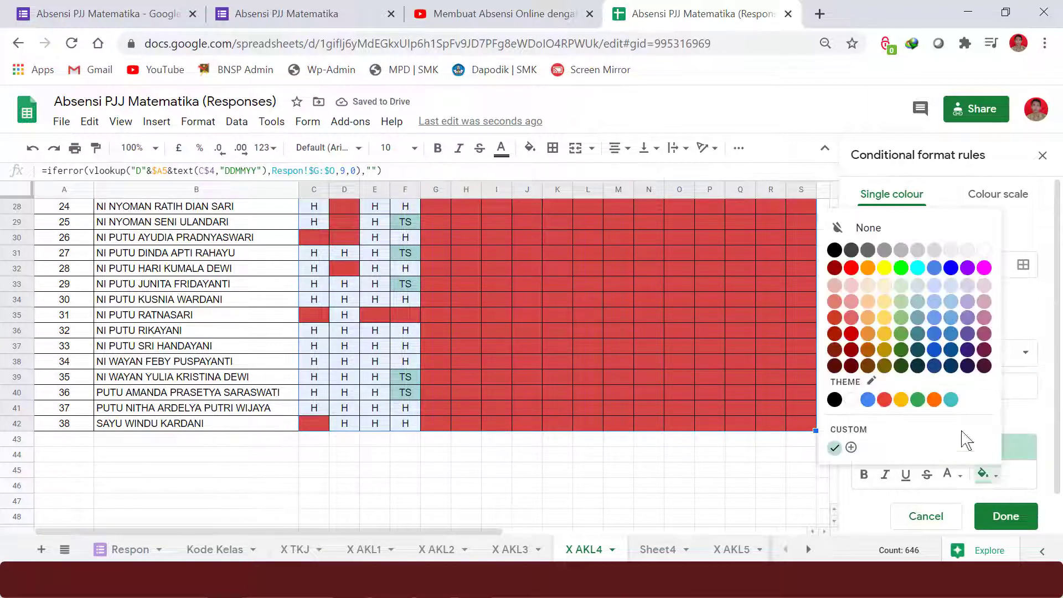
pyautogui.click(883, 305)
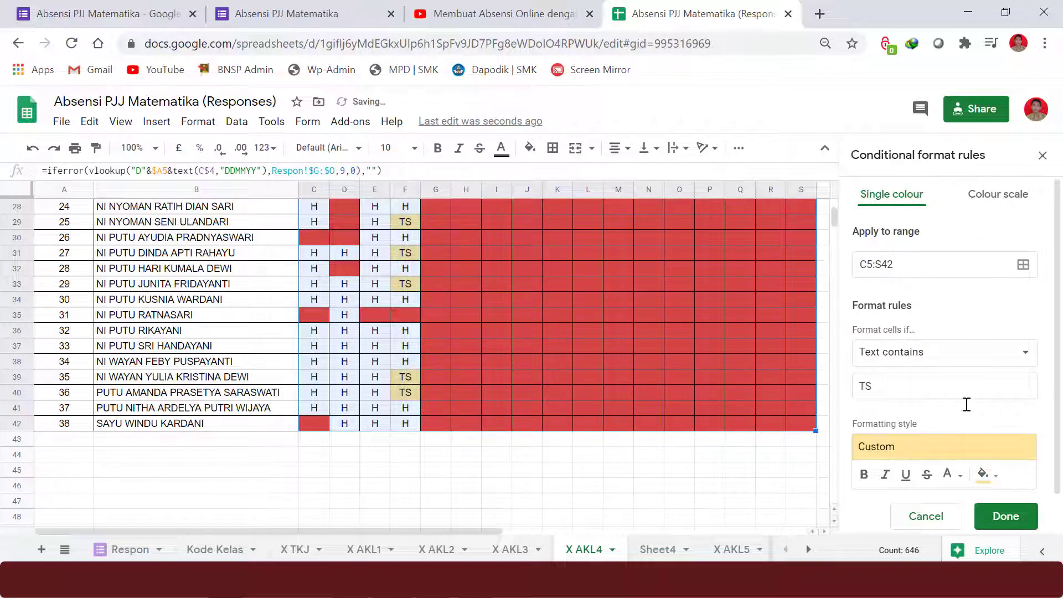
pyautogui.click(1017, 519)
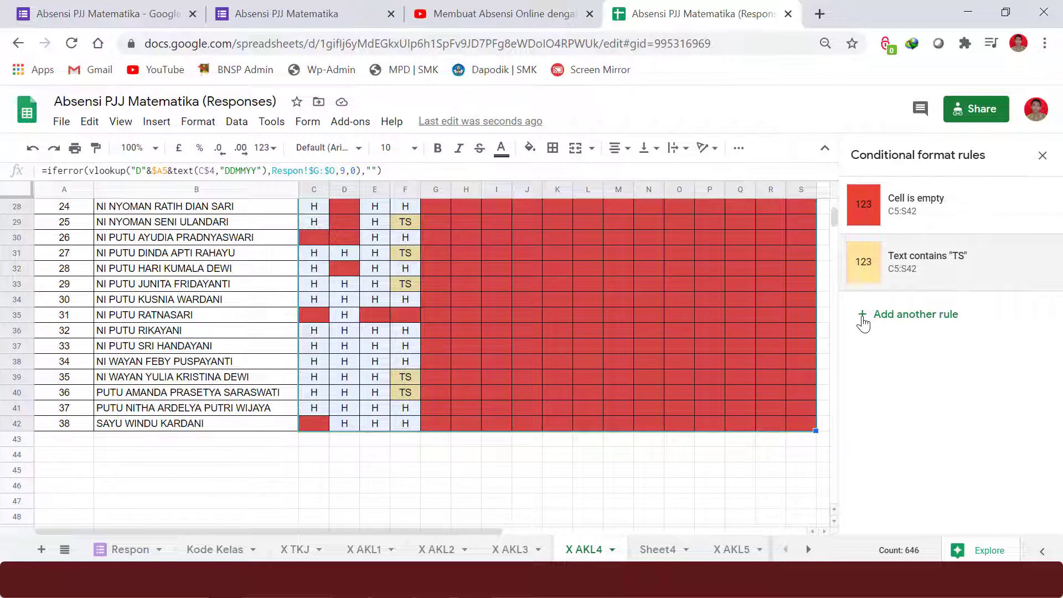
# Step: Add another conditional formatting rule to C5:S42 that fills cells containing the text H with bright green, and check the coloured grid
pyautogui.click(863, 324)
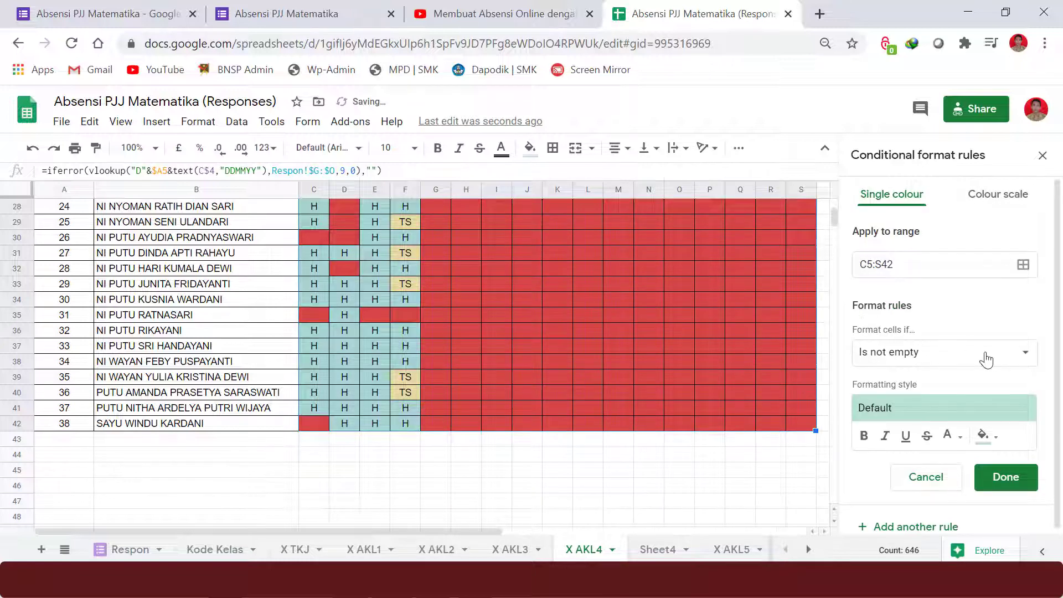
pyautogui.click(1020, 363)
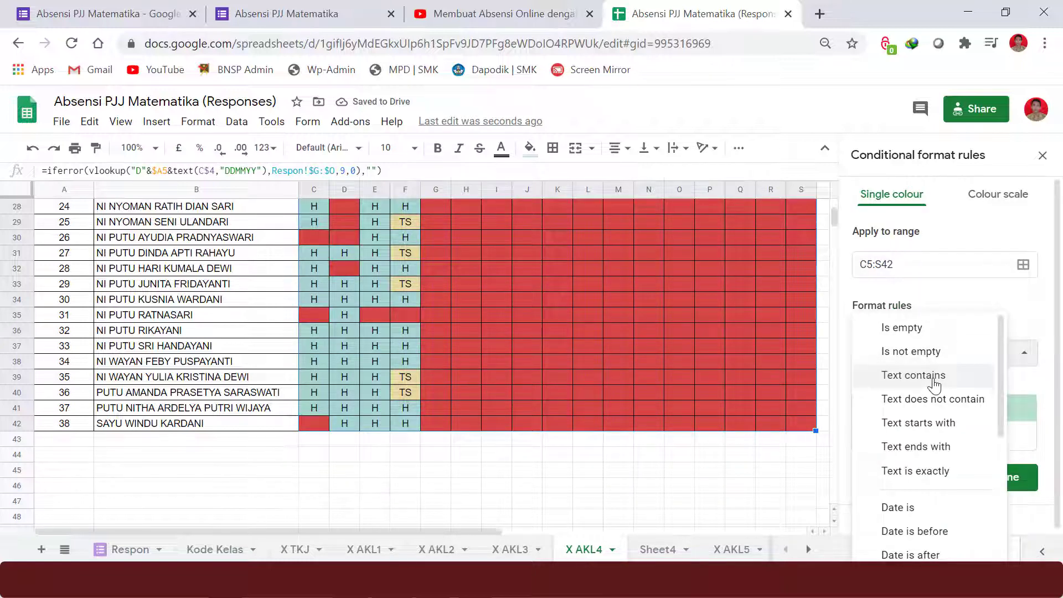
pyautogui.click(935, 377)
pyautogui.click(930, 390)
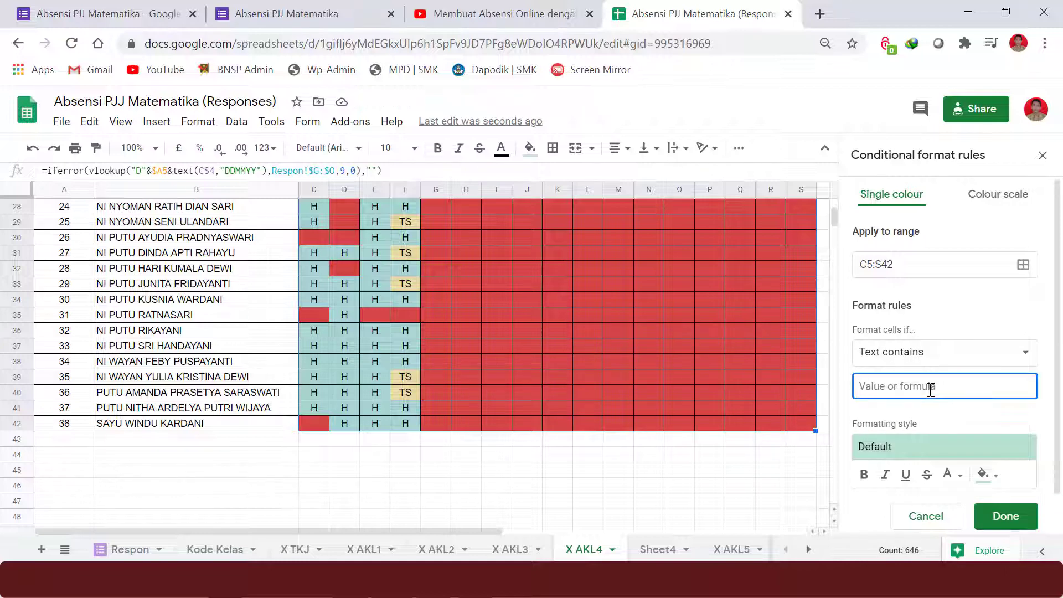
pyautogui.write('H')
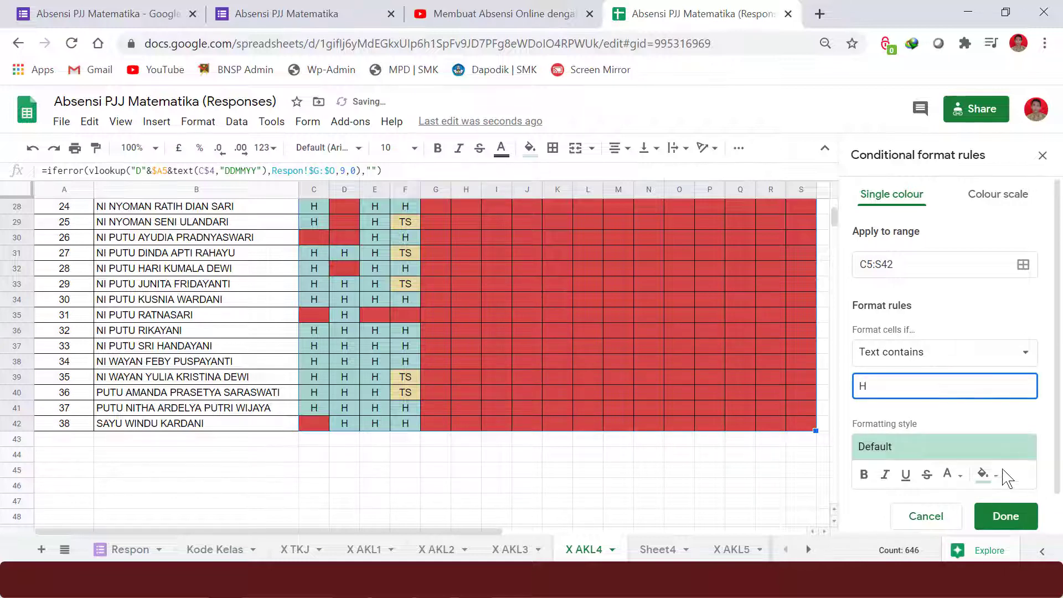
pyautogui.click(991, 475)
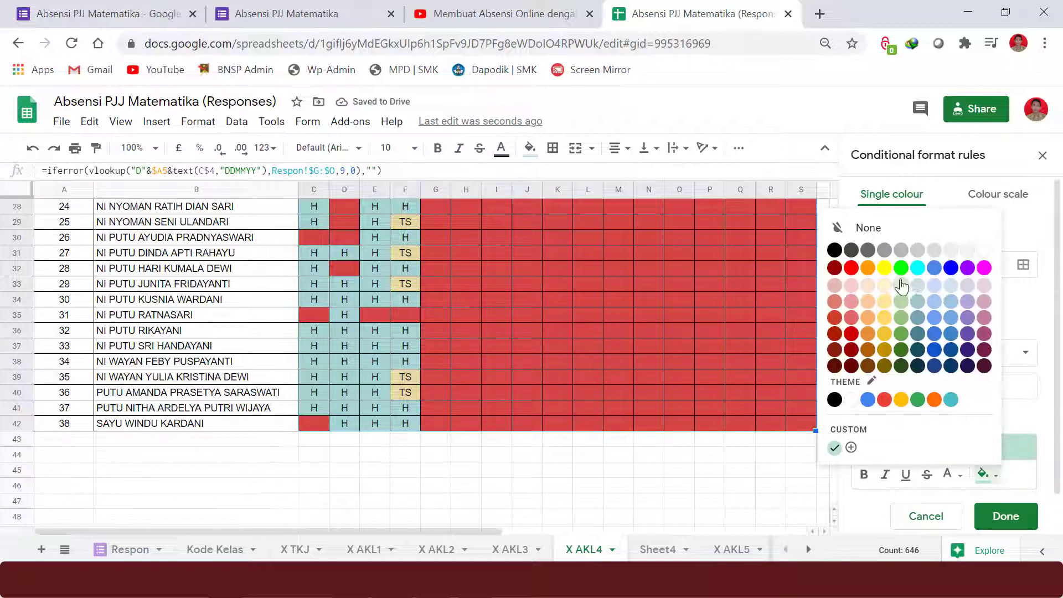
pyautogui.click(900, 267)
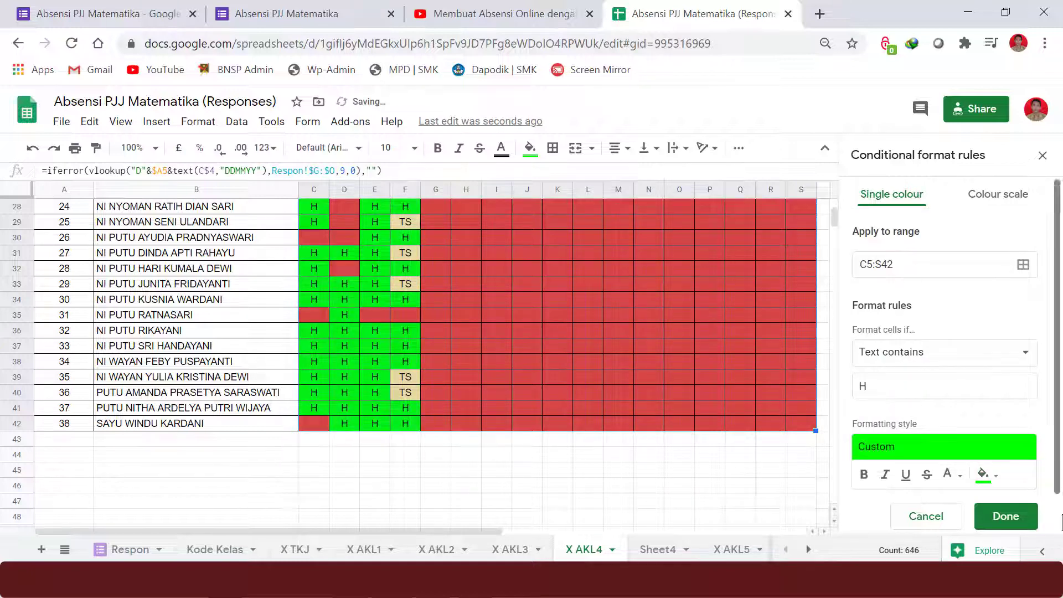
pyautogui.click(1015, 518)
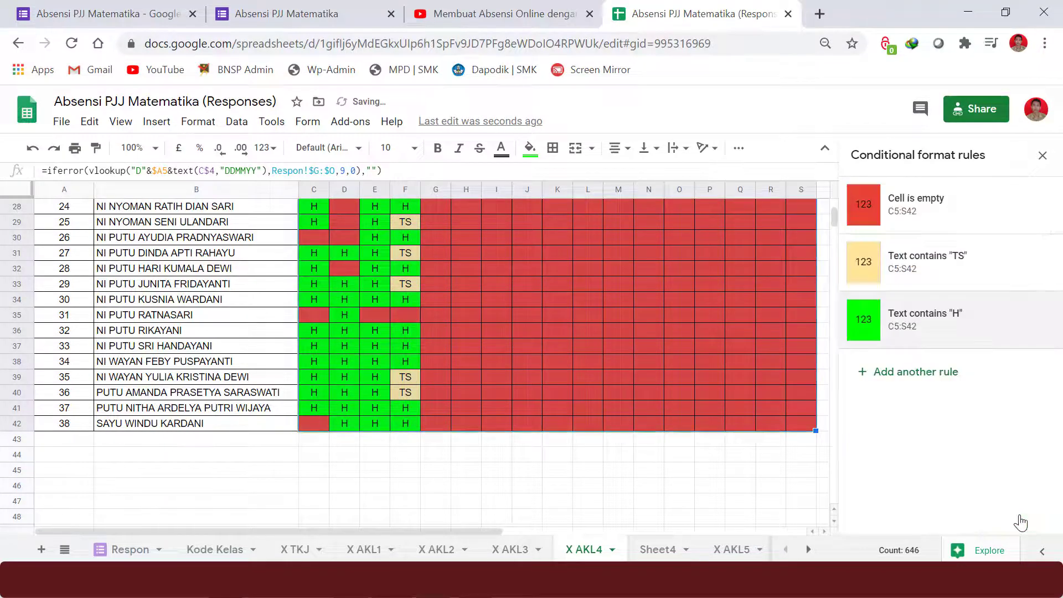
pyautogui.click(769, 476)
pyautogui.scroll(5, 748, 424)
pyautogui.scroll(2, 742, 412)
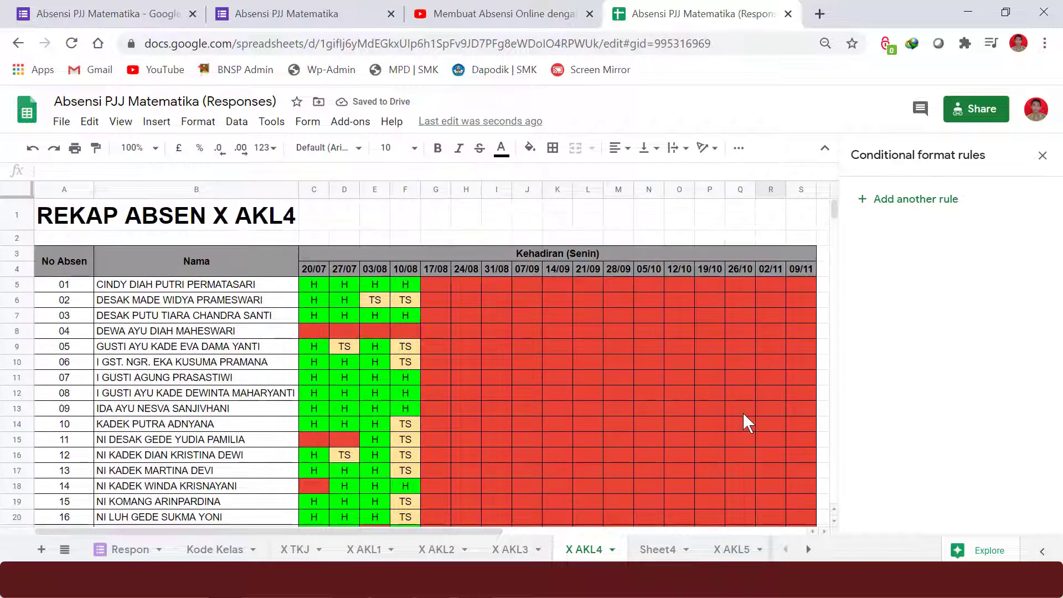